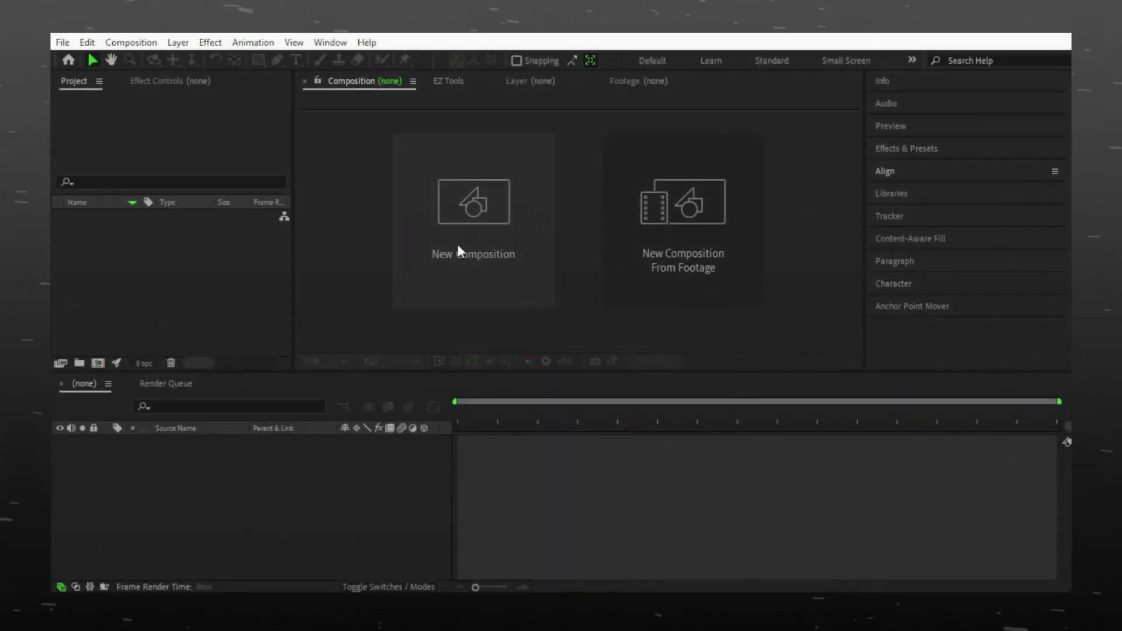
Make a new 1920x1080, 30 fps composition with its duration set to 0:00:25:01
left_click(458, 245)
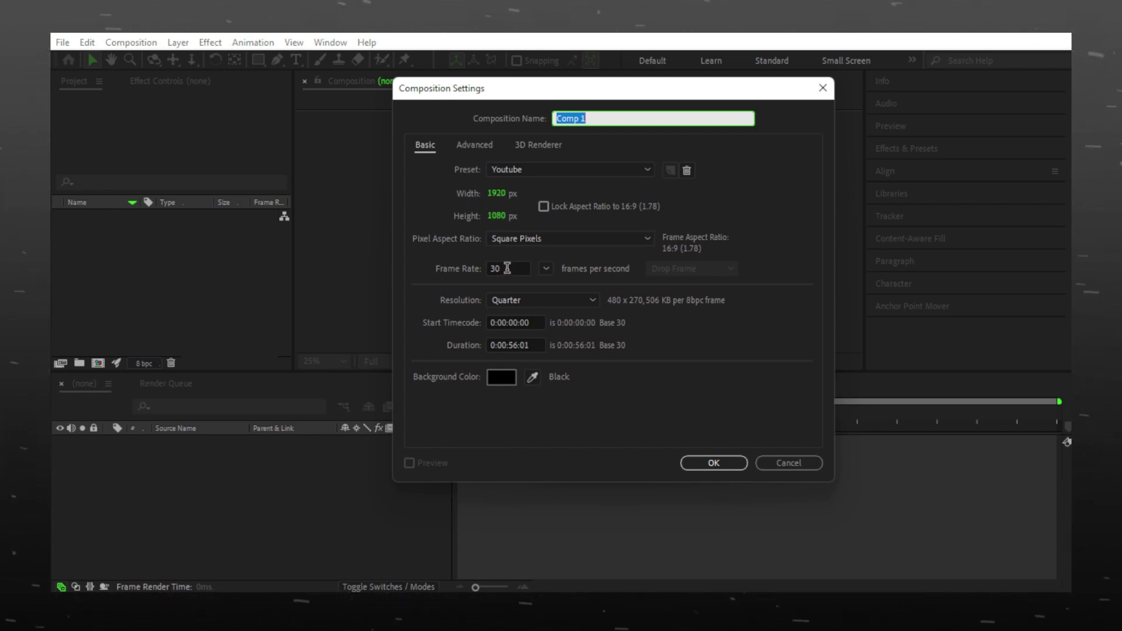
left_click(517, 346)
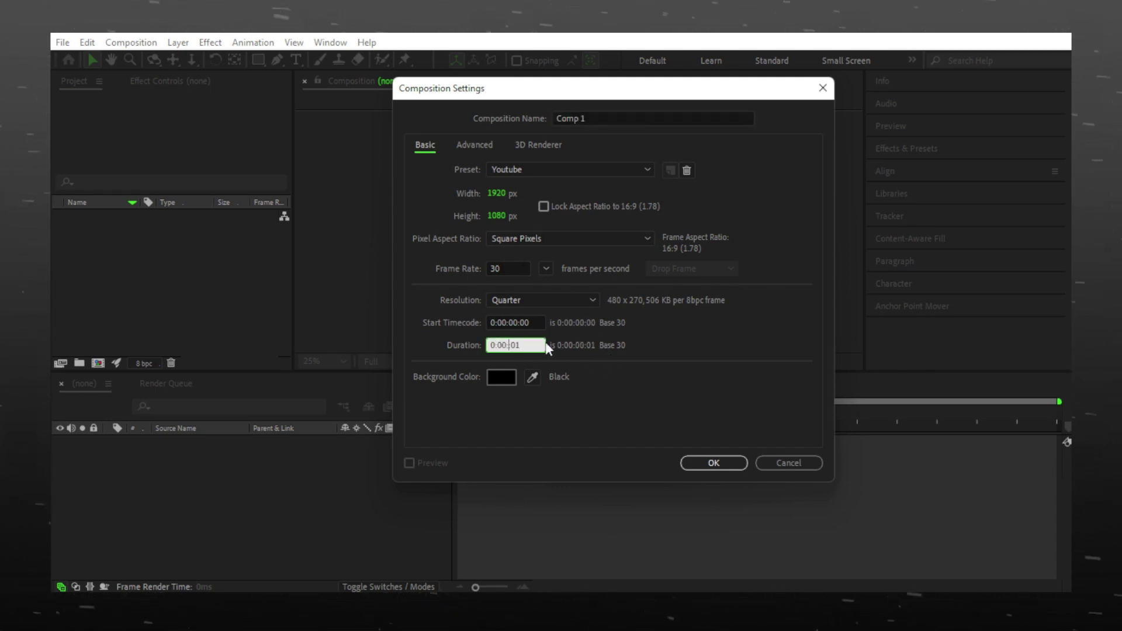
type("25:")
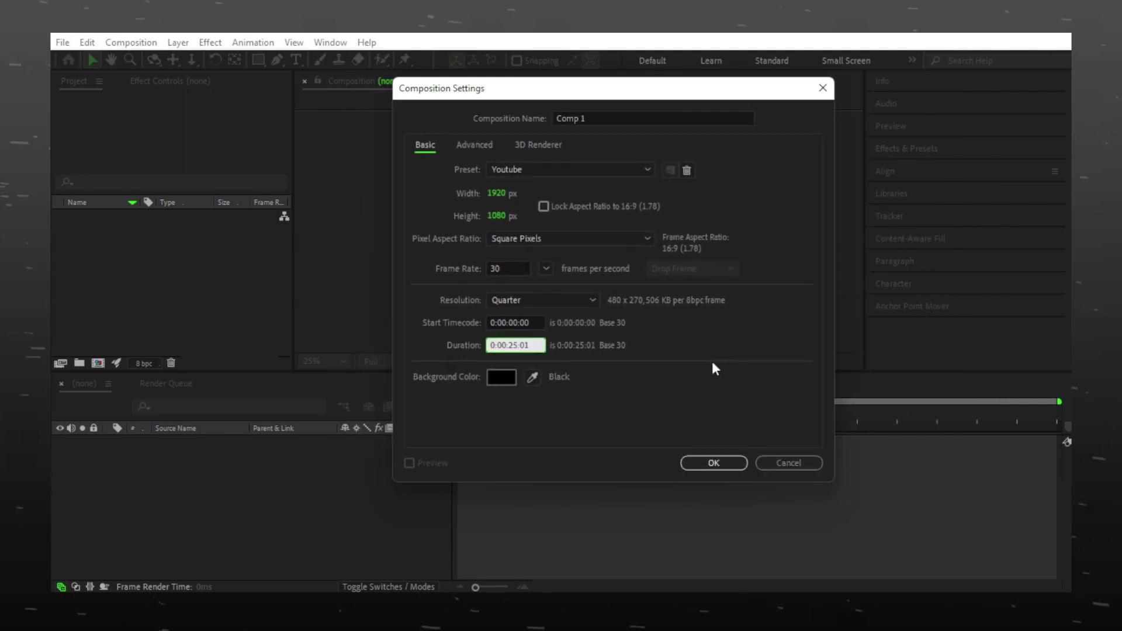
left_click(720, 463)
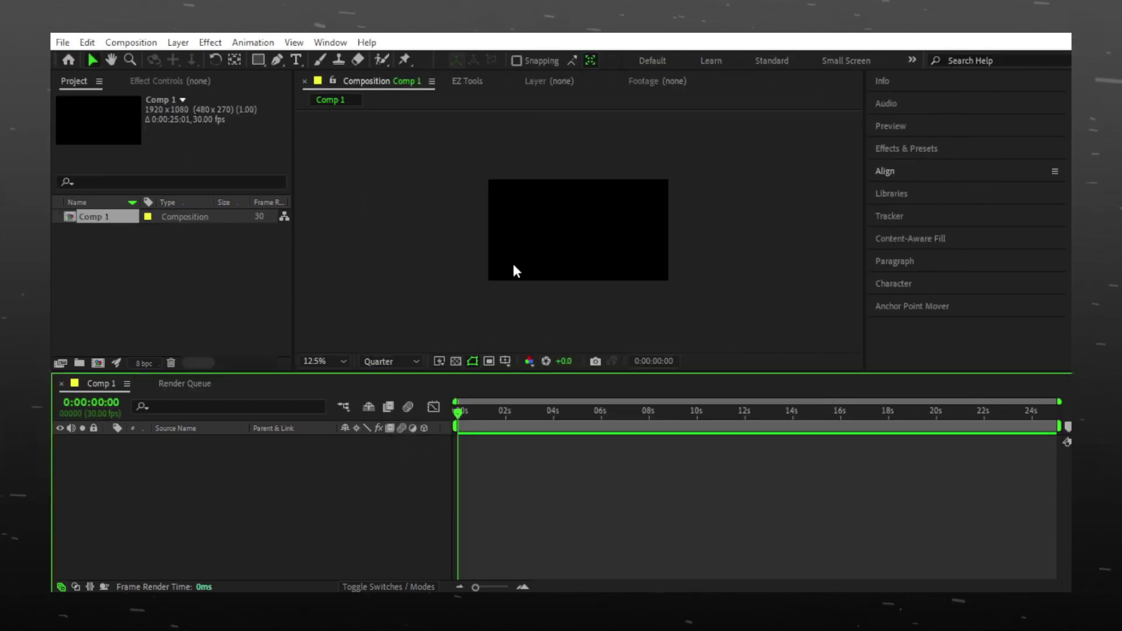
Import the footage, add viral edit.mp4 to Comp 1 with video hidden, and mark each beat
key("period")
double_click(215, 261)
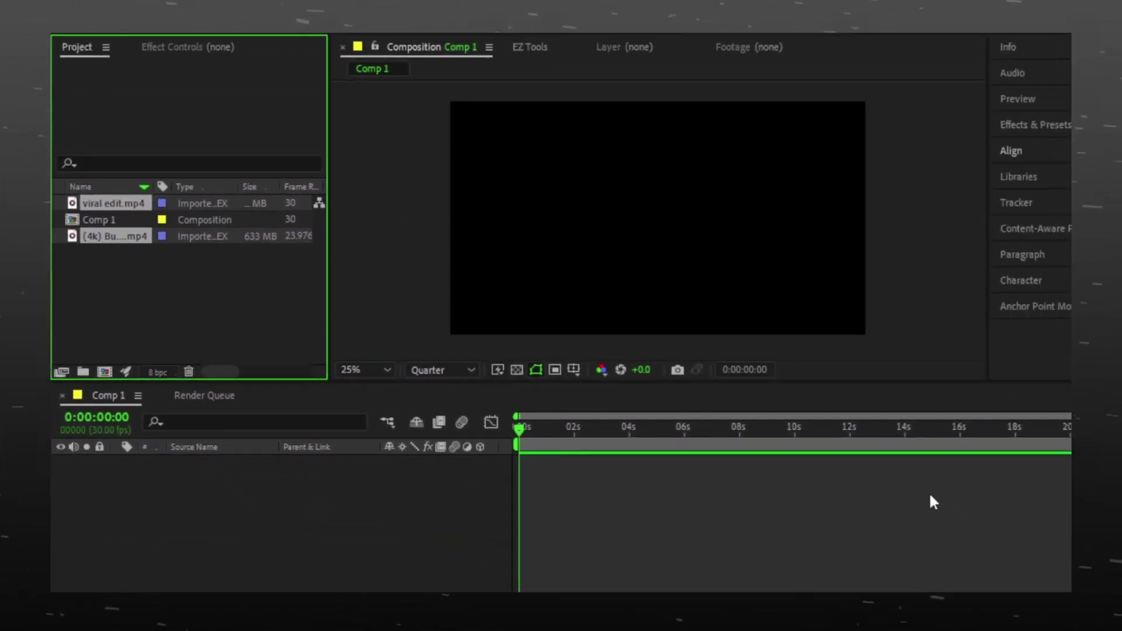
left_click_drag(89, 216, 195, 474)
left_click(59, 441)
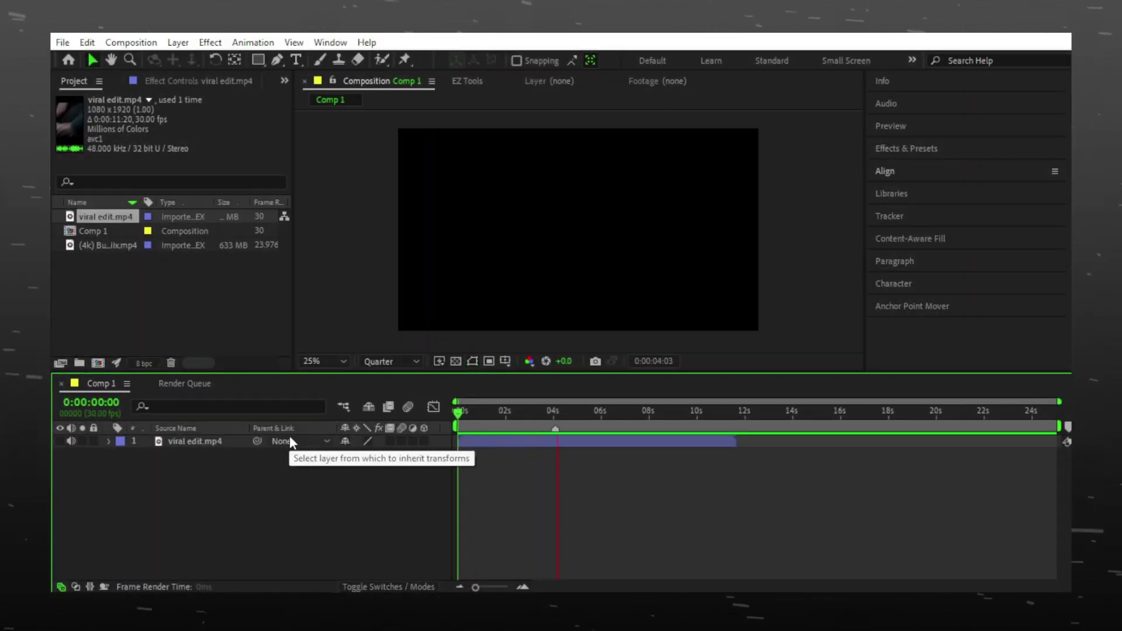
key("KP_Multiply")
key("KP_Multiply")
key("KP_Multiply")
key("KP_Multiply")
key("KP_Multiply")
key("KP_Multiply")
key("KP_Multiply")
key("KP_Multiply")
key("KP_Multiply")
key("KP_Multiply")
key("KP_Multiply")
key("KP_Multiply")
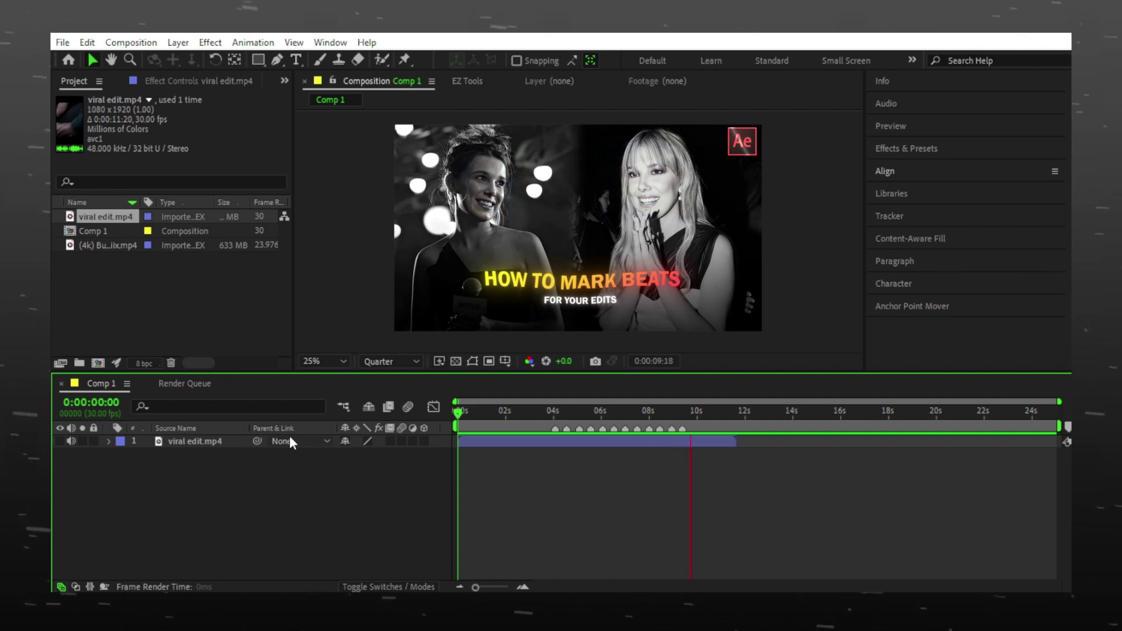
key("KP_Multiply")
key("KP_Multiply")
key("KP_Multiply")
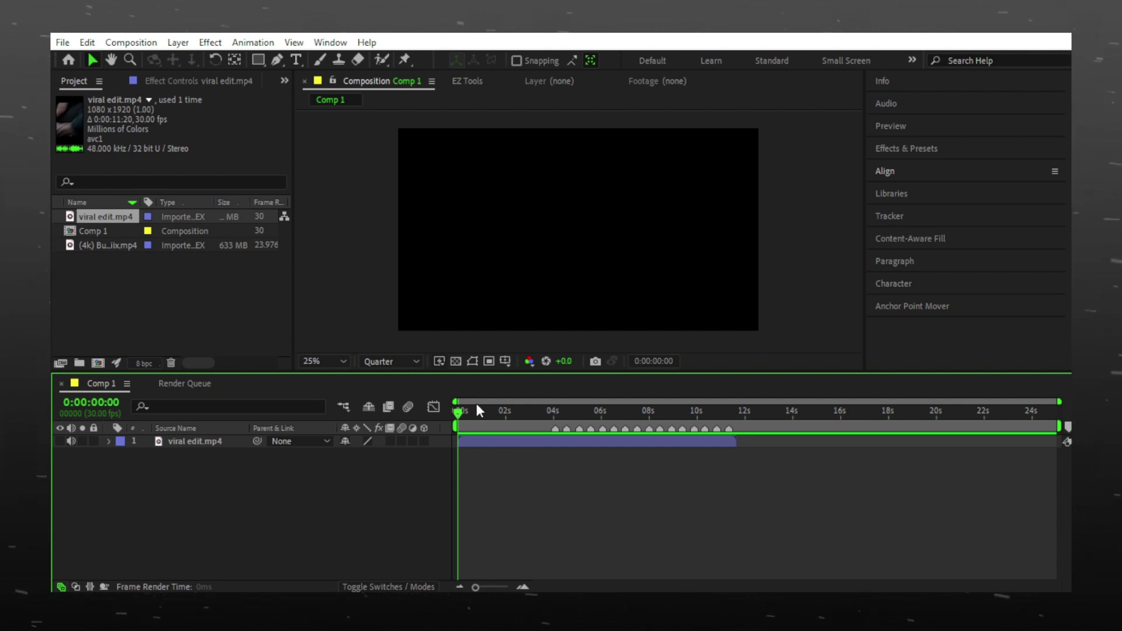
End the work area at 0:00:11:19 and trim Comp 1 to the work area
left_click_drag(476, 403, 737, 420)
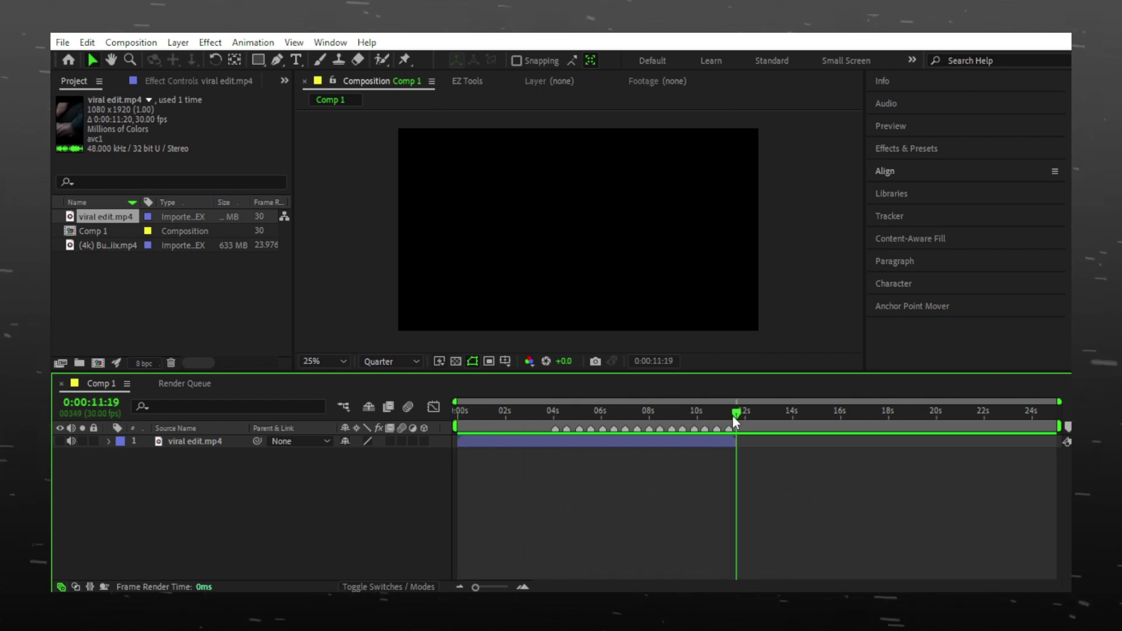
key("n")
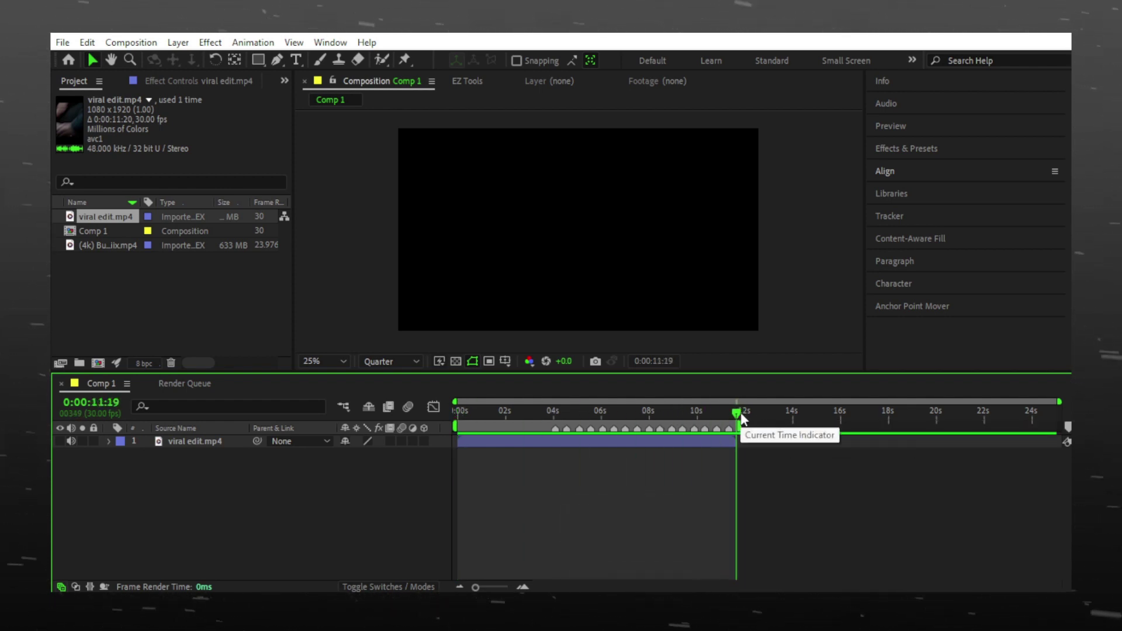
left_click_drag(737, 413, 514, 413)
key("Home")
right_click(480, 425)
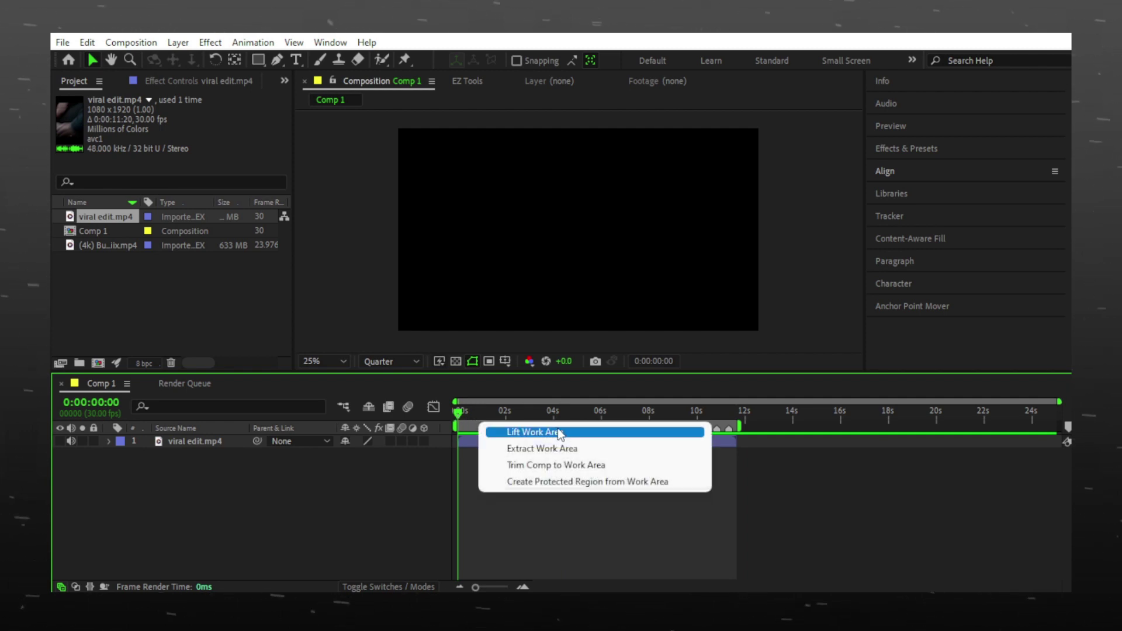
left_click(534, 464)
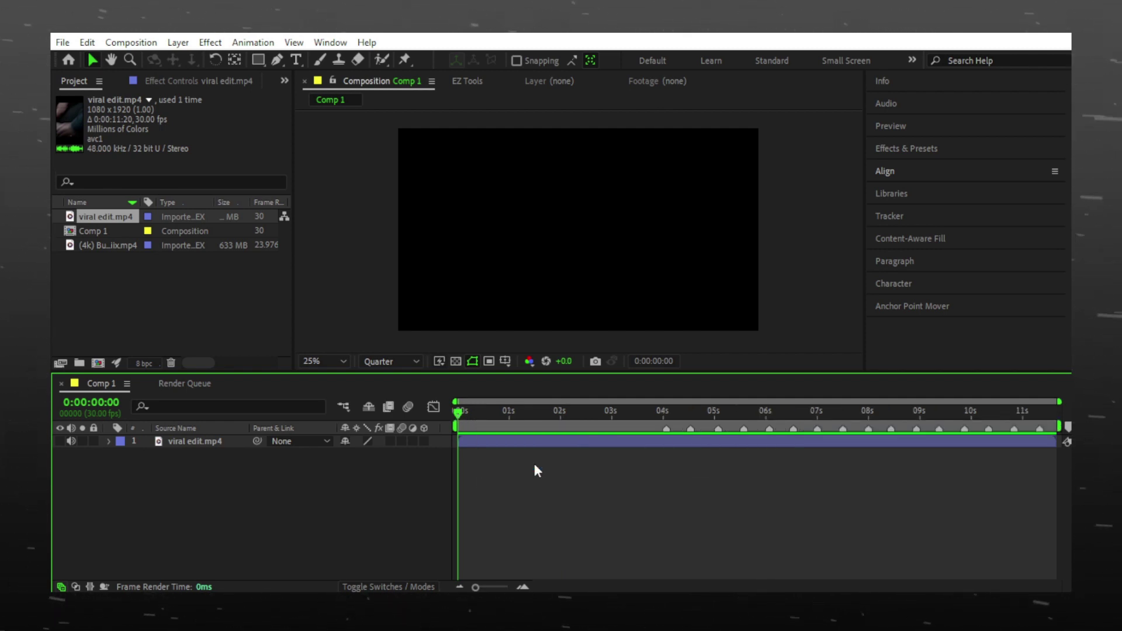
Preview the 4K Bucky Barnes footage and set its in point at 0:00:14:23
double_click(115, 245)
left_click_drag(303, 328, 375, 331)
key("comma")
left_click(487, 344)
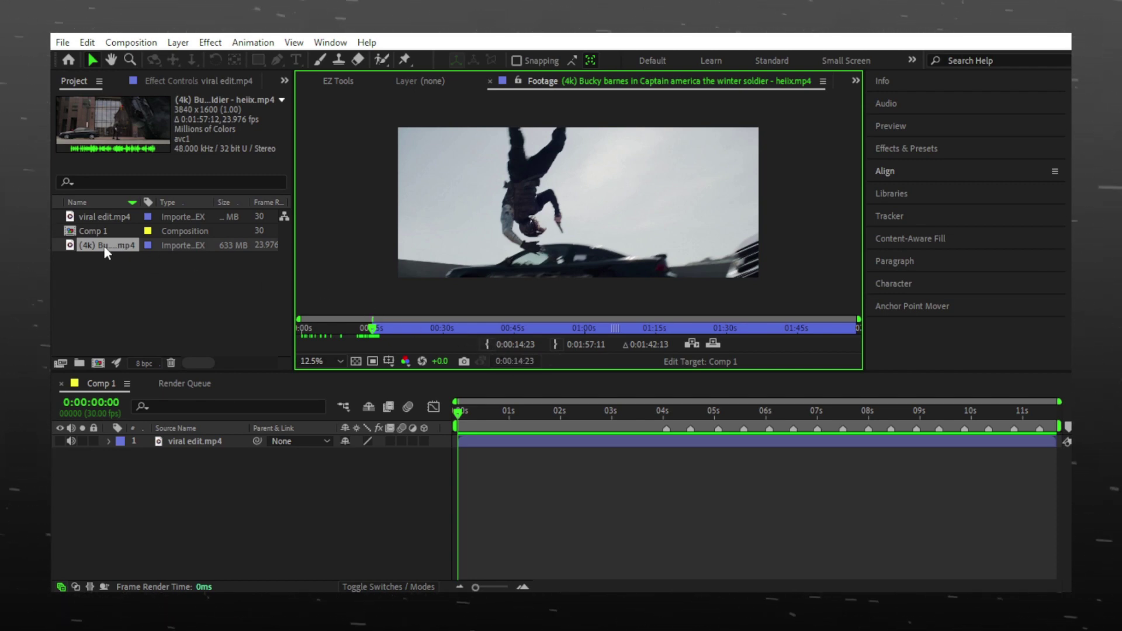
Add the trimmed Bucky Barnes clip to Comp 1 as layer 1 above viral edit.mp4
left_click_drag(108, 248, 196, 440)
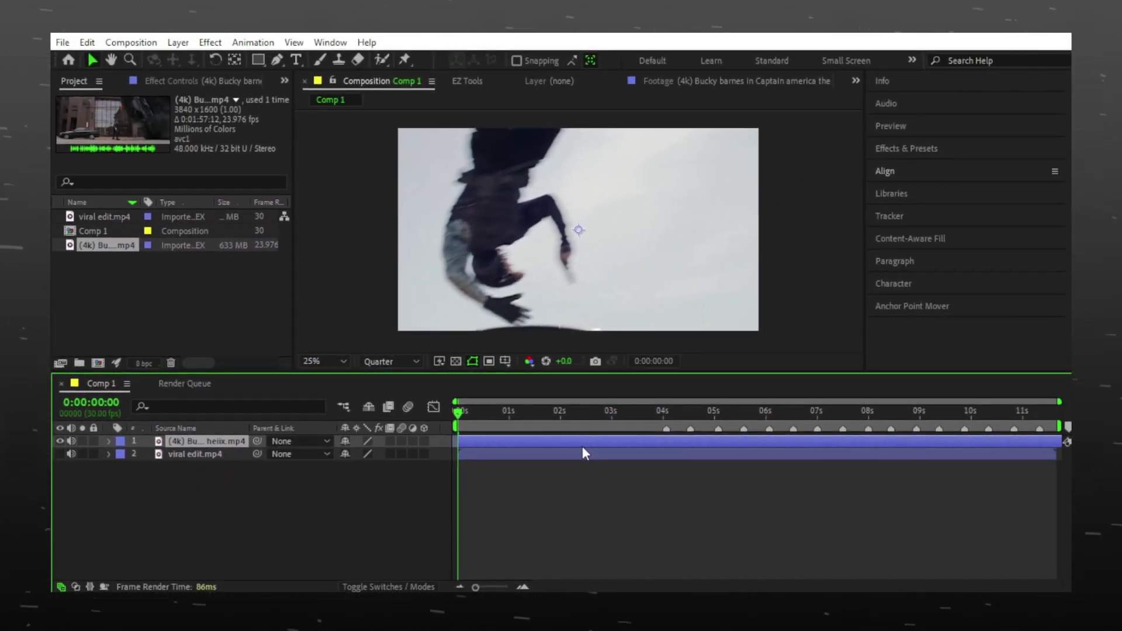
double_click(197, 440)
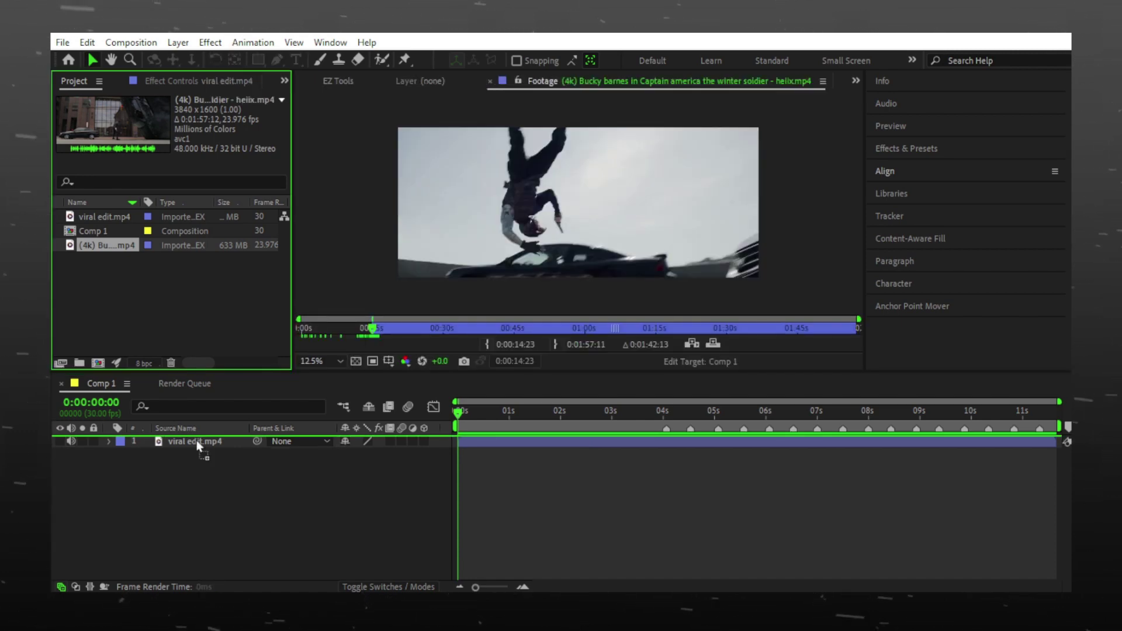
left_click(198, 439)
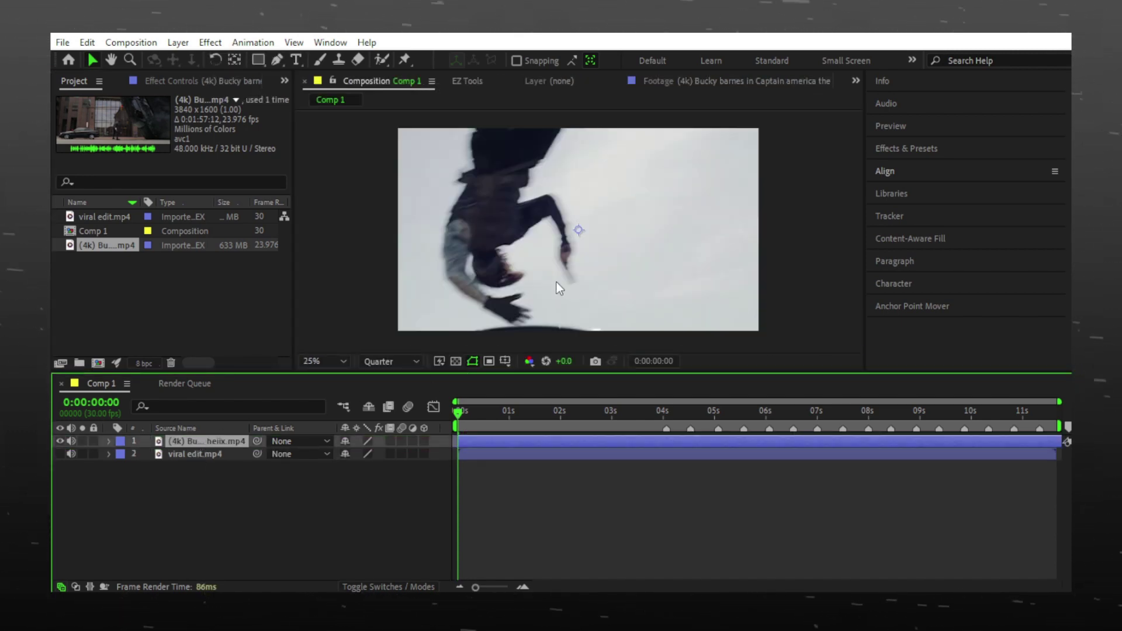
left_click_drag(577, 444, 548, 433)
left_click(110, 61)
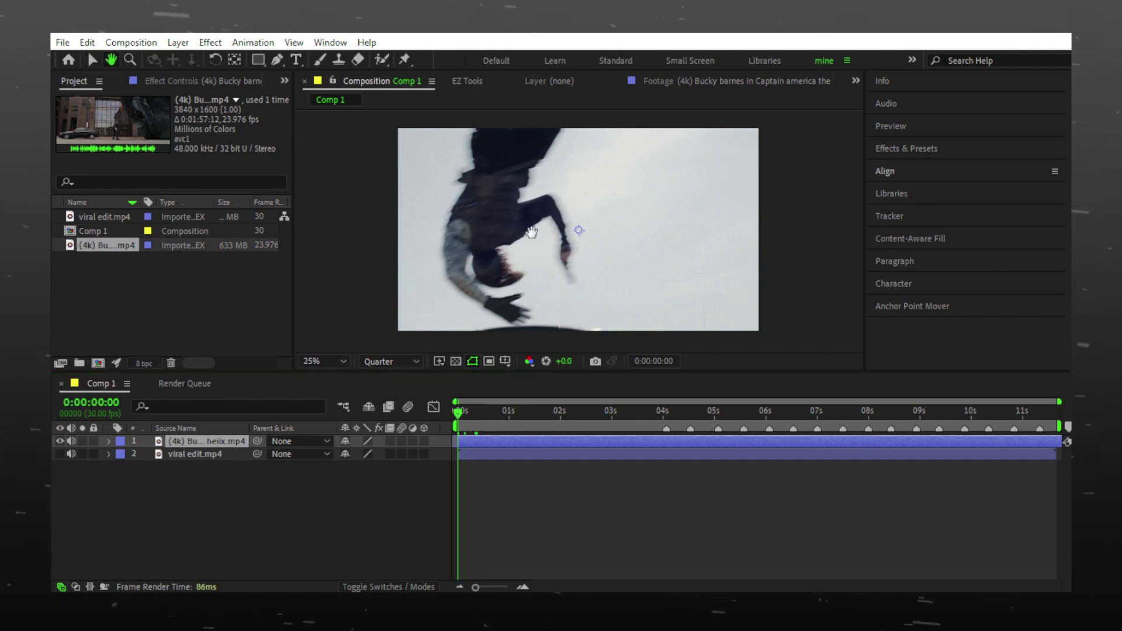
left_click_drag(531, 232, 451, 229)
scroll(512, 241, "up", 6)
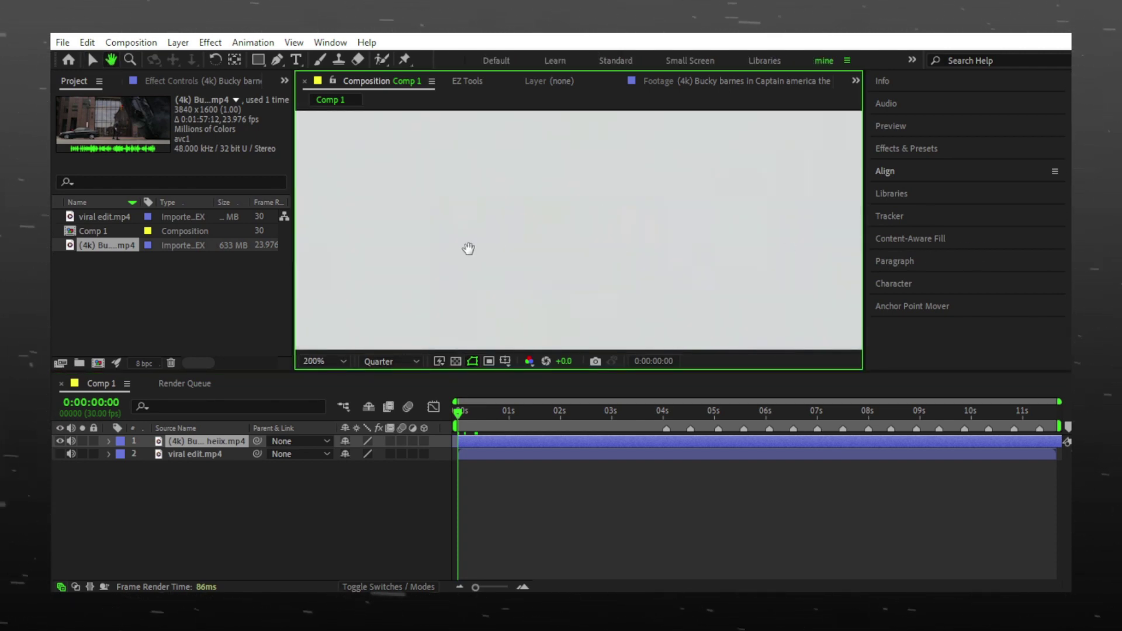
scroll(465, 248, "down", 4)
scroll(633, 220, "down", 6)
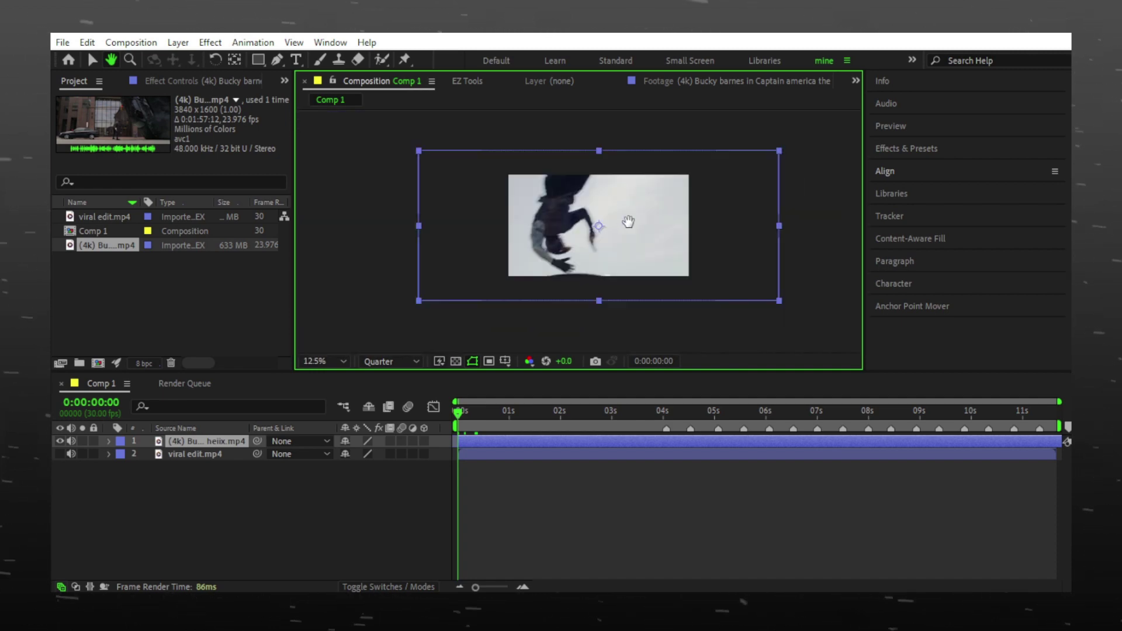
scroll(626, 221, "up", 2)
left_click_drag(637, 225, 594, 230)
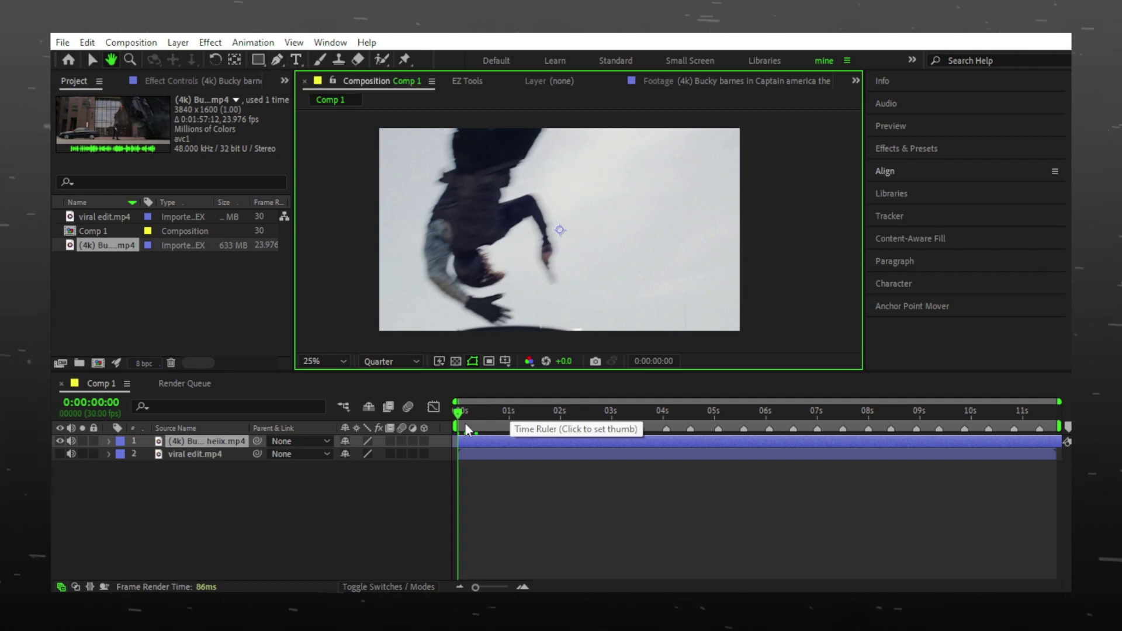
left_click_drag(458, 413, 608, 415)
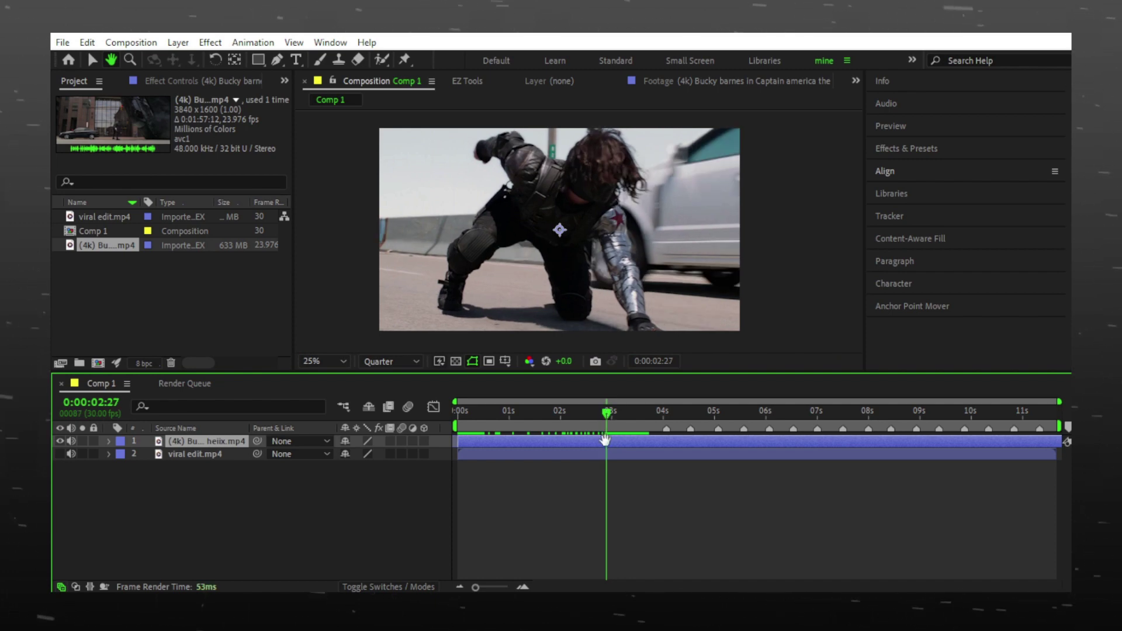
Split the Bucky clip at 0:00:02:27, slide both halves later, and start the work area at 0:00:01:04
key("ctrl+shift+d")
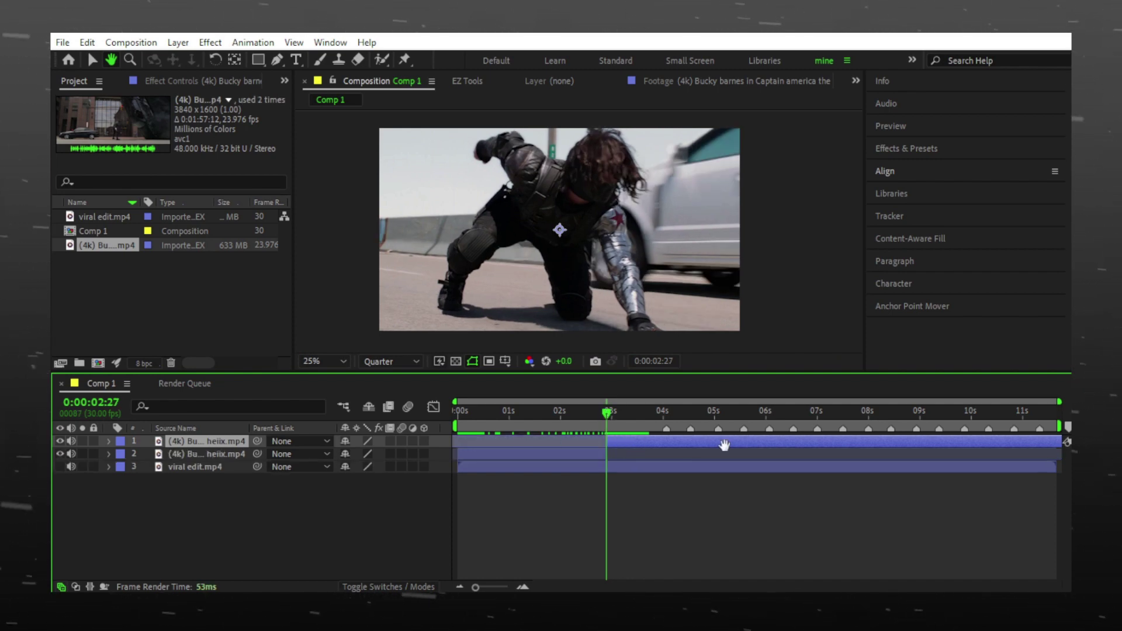
left_click(95, 59)
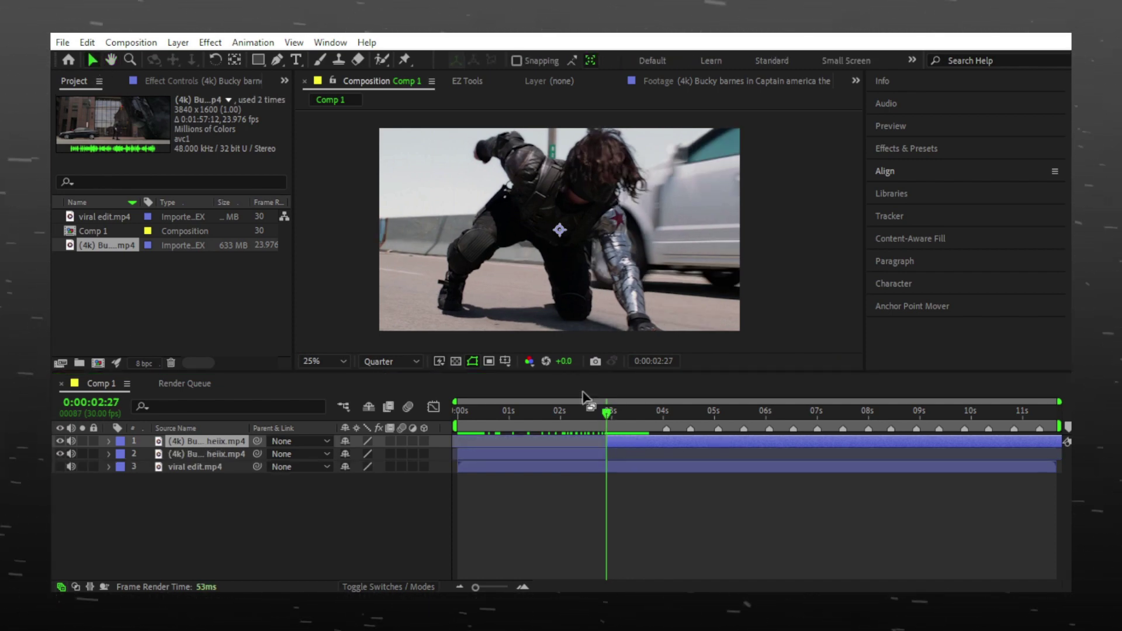
left_click_drag(608, 443, 654, 441)
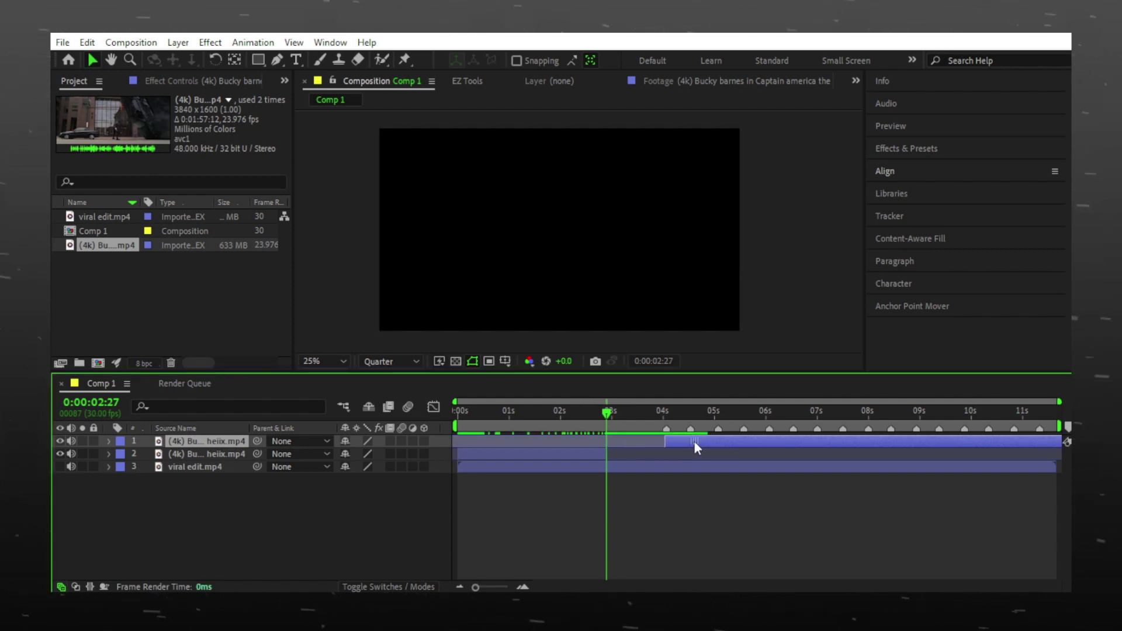
left_click_drag(553, 453, 611, 454)
left_click_drag(605, 410, 516, 412)
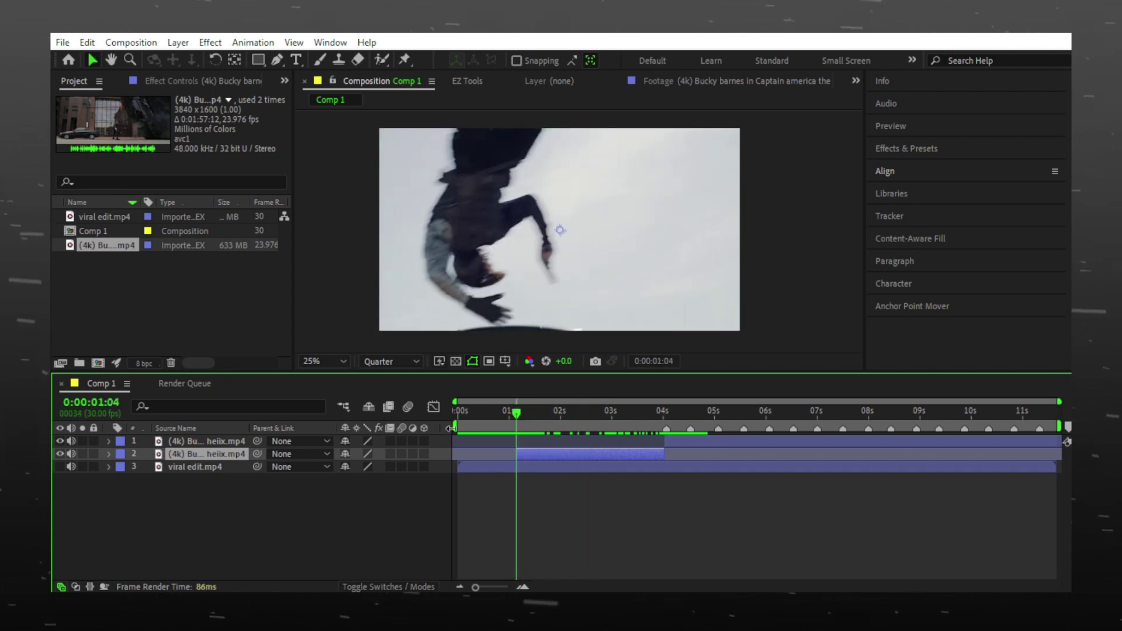
left_click_drag(451, 428, 511, 433)
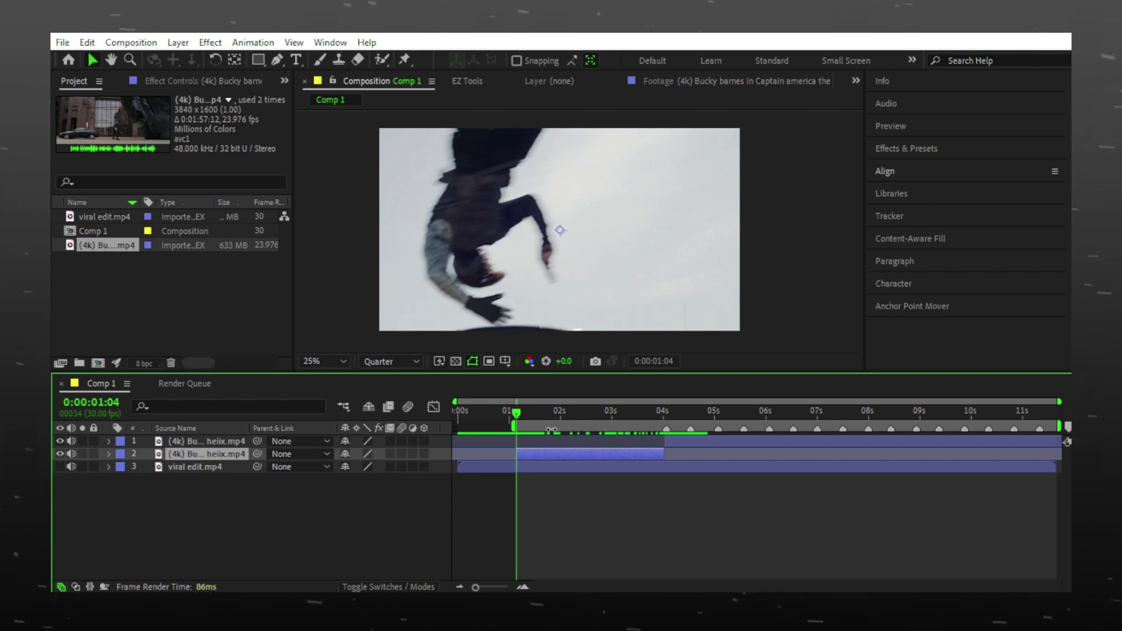
Trim Comp 1 to the work area and mute the audio on both Bucky layers
right_click(586, 429)
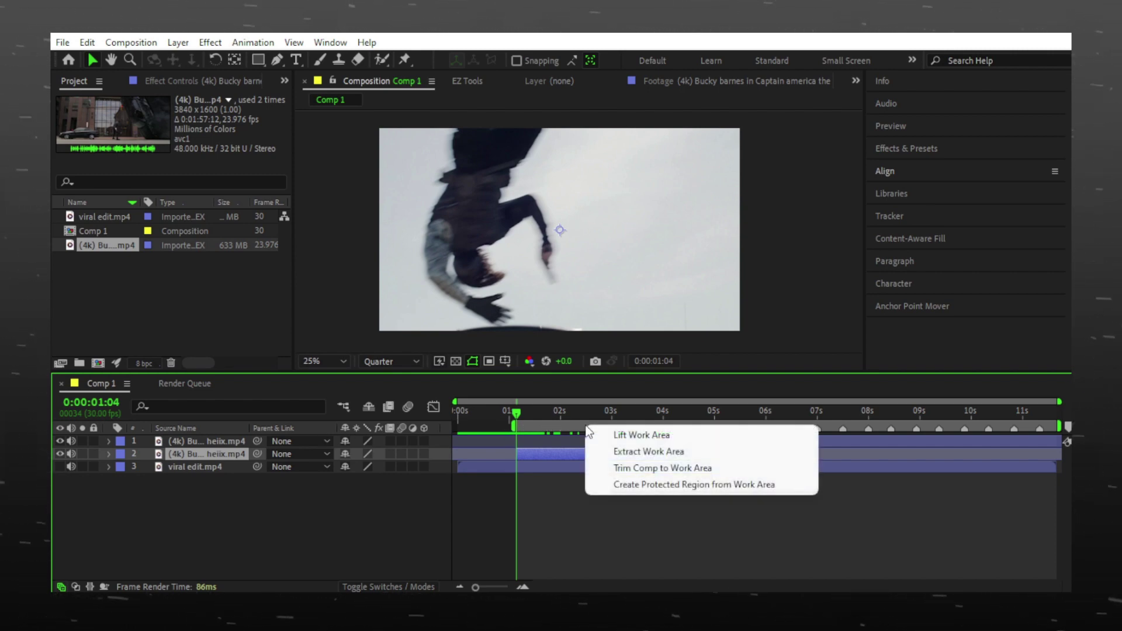
left_click(626, 468)
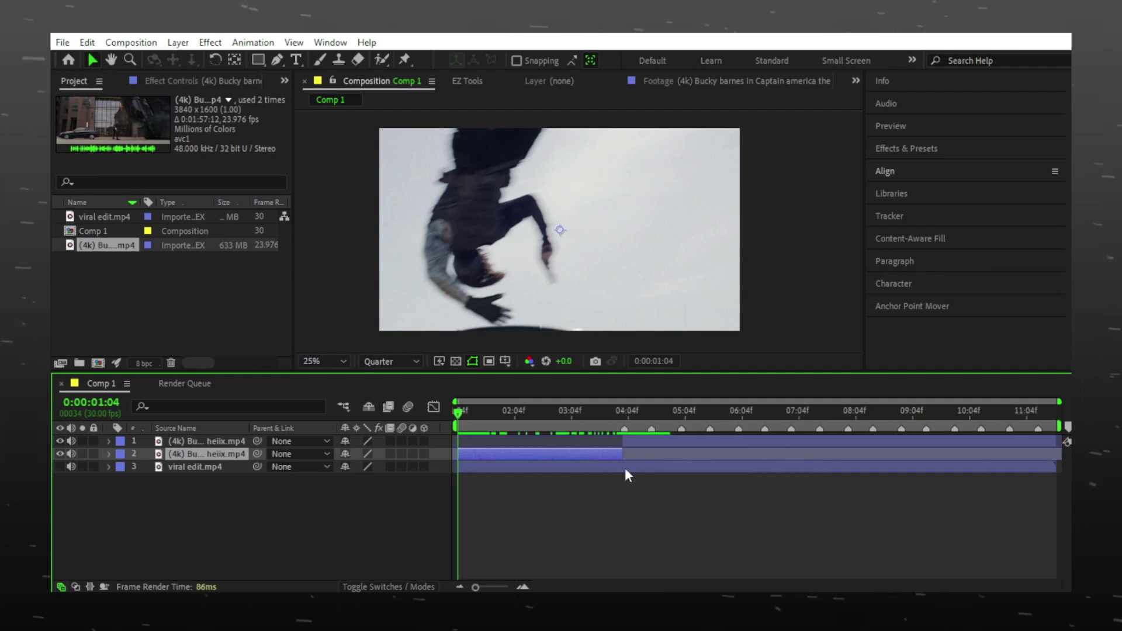
left_click(71, 440)
left_click(71, 453)
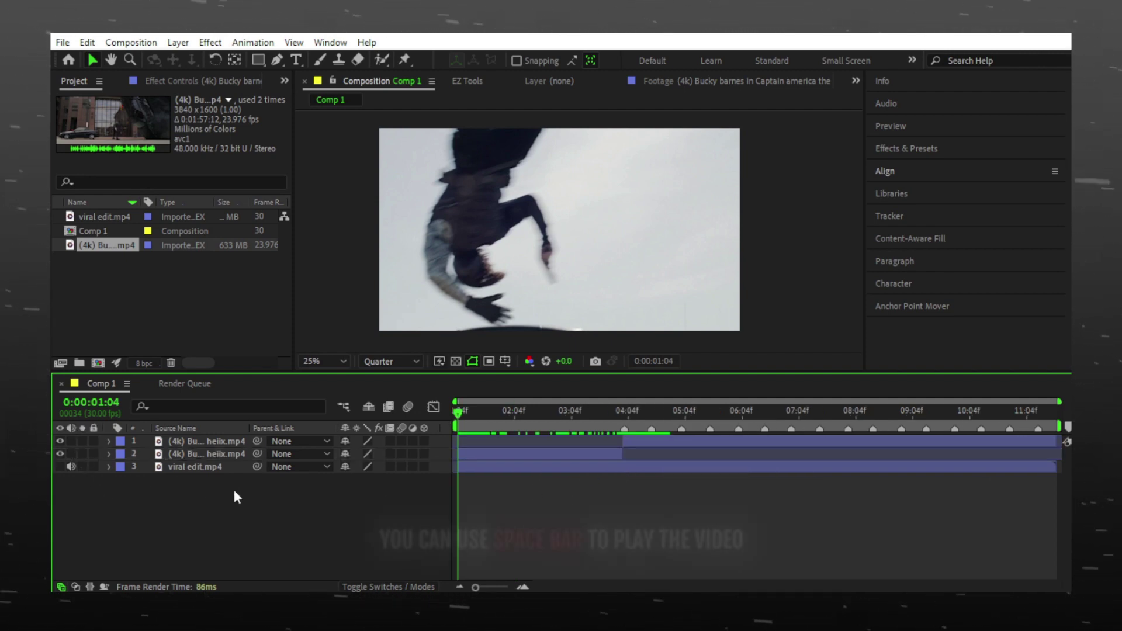
Slide the top Bucky layer earlier so a chest close-up lands at 0:00:04:02
key("space")
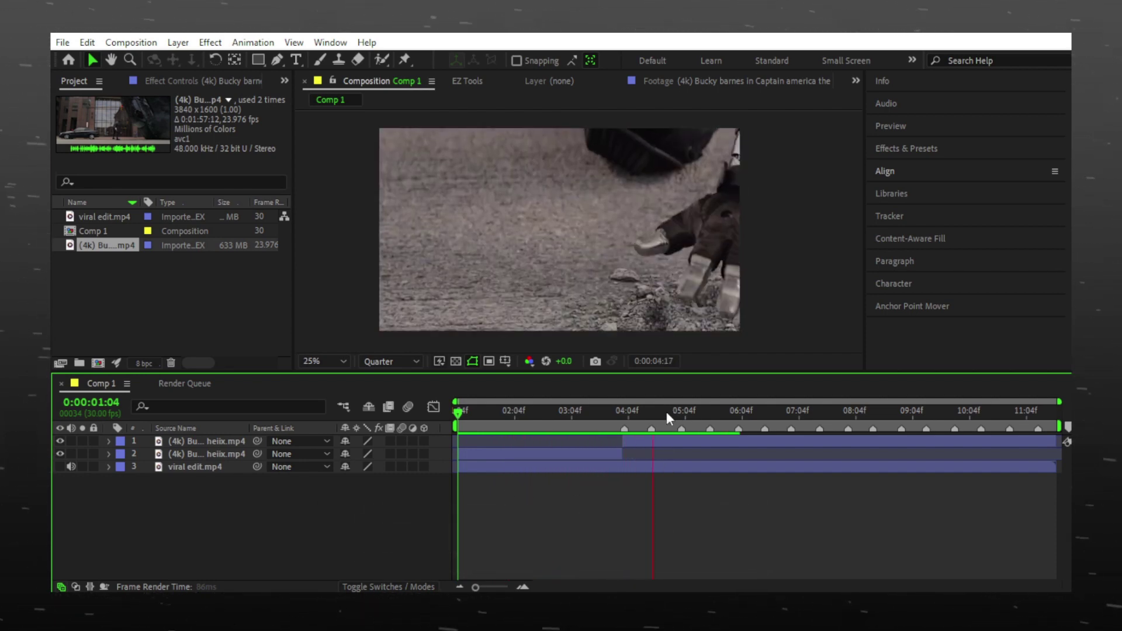
left_click(624, 412)
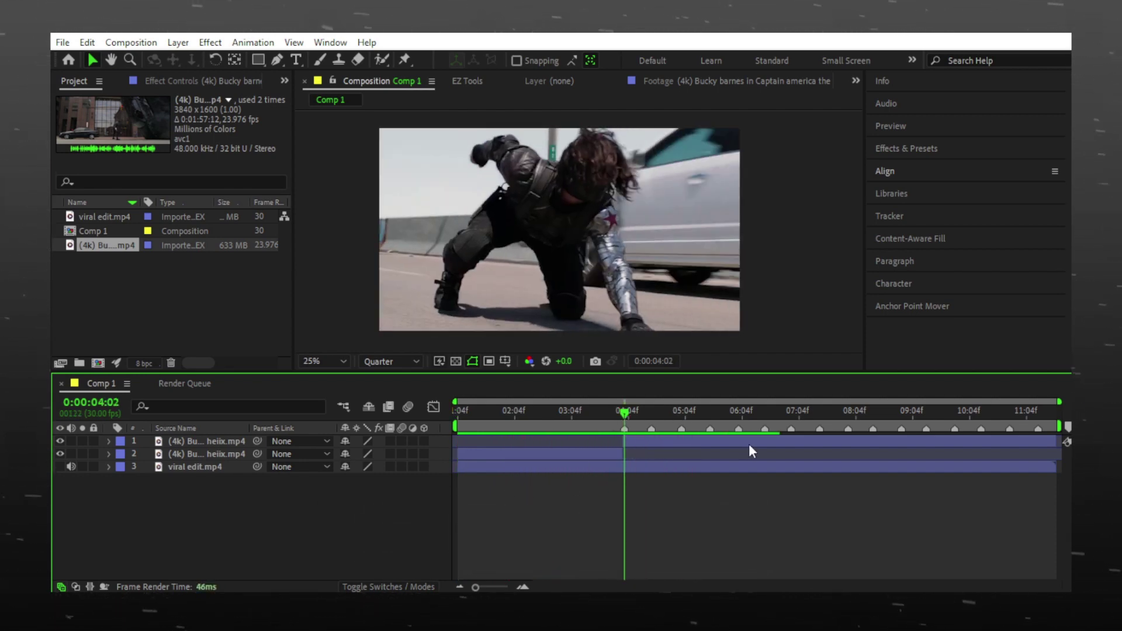
left_click_drag(748, 445, 1046, 439)
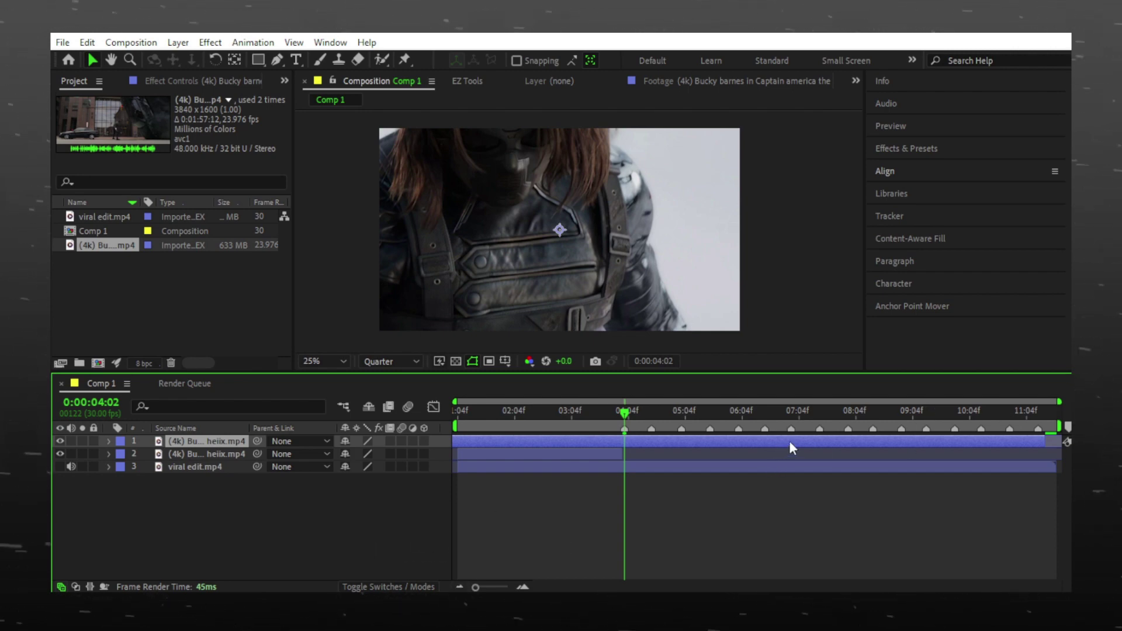
mouse_move(790, 442)
left_mouse_down()
mouse_move(699, 442)
mouse_move(790, 442)
left_mouse_up()
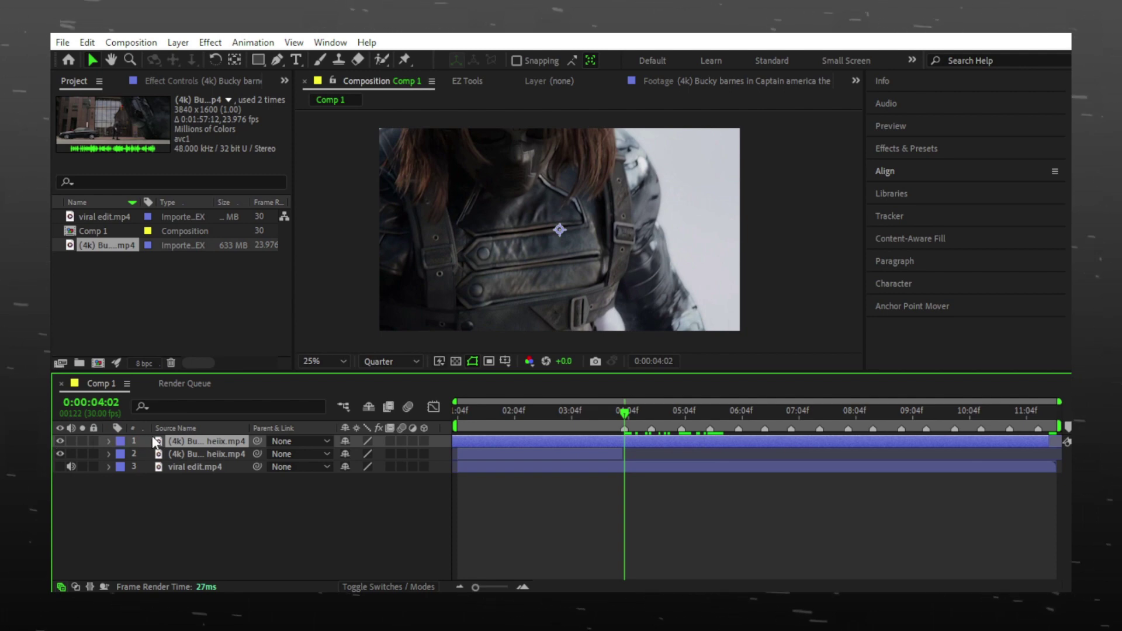
left_click(190, 454, "shift")
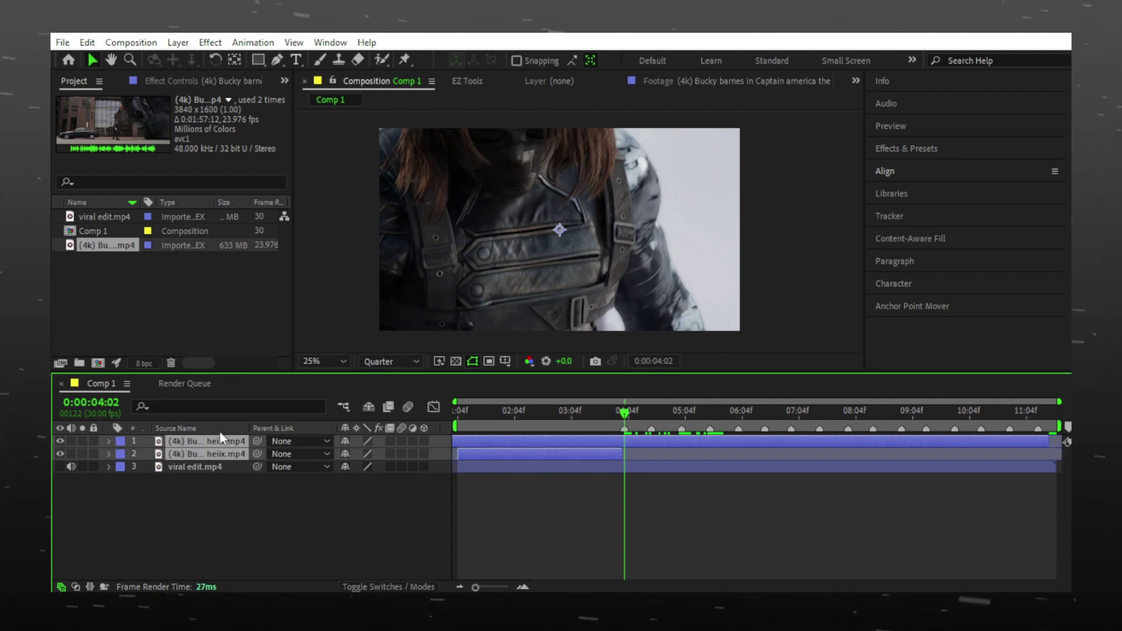
Scale both Bucky clip layers down to 68%
key("s")
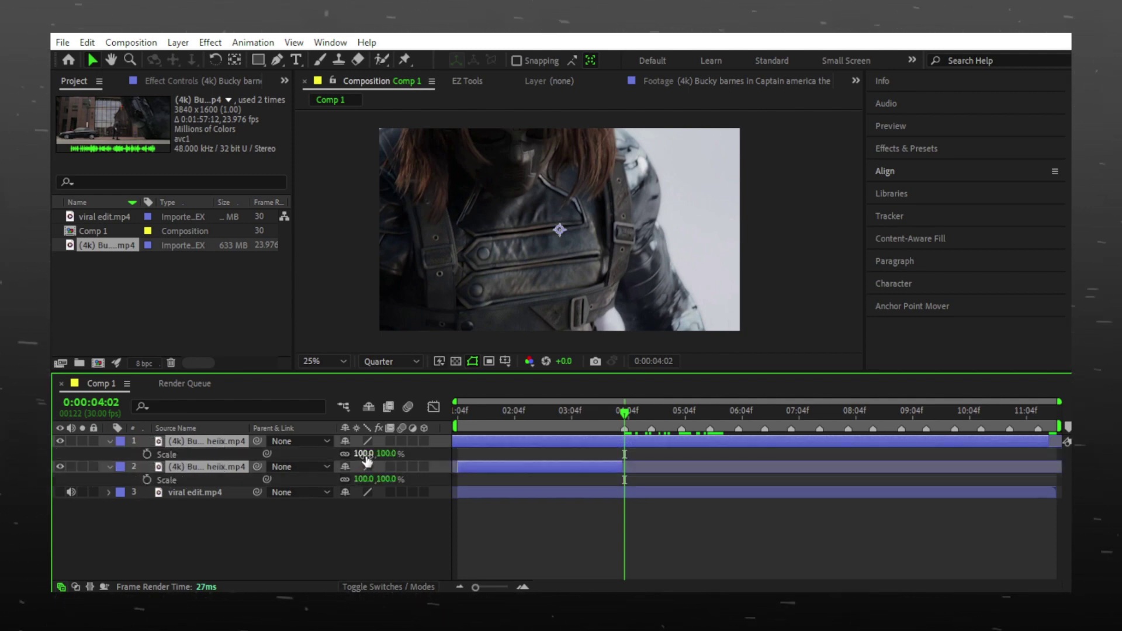
left_click_drag(365, 455, 340, 454)
left_click(664, 509)
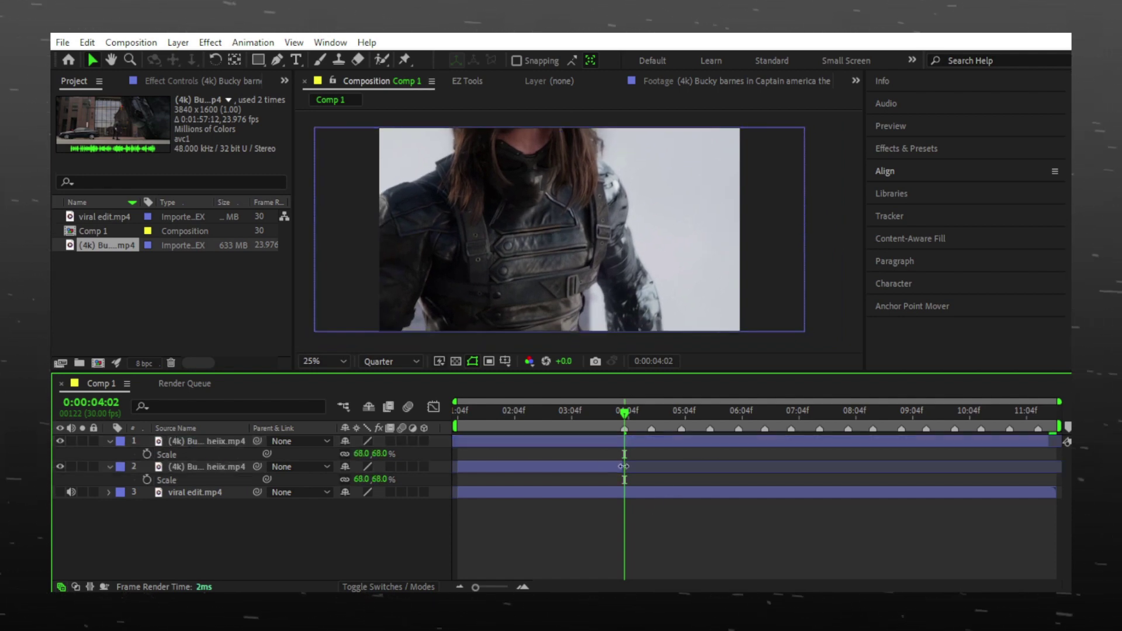
Cut the top clip at the playhead, delete the unwanted piece, and stagger the new pieces later
left_click_drag(585, 447, 666, 442)
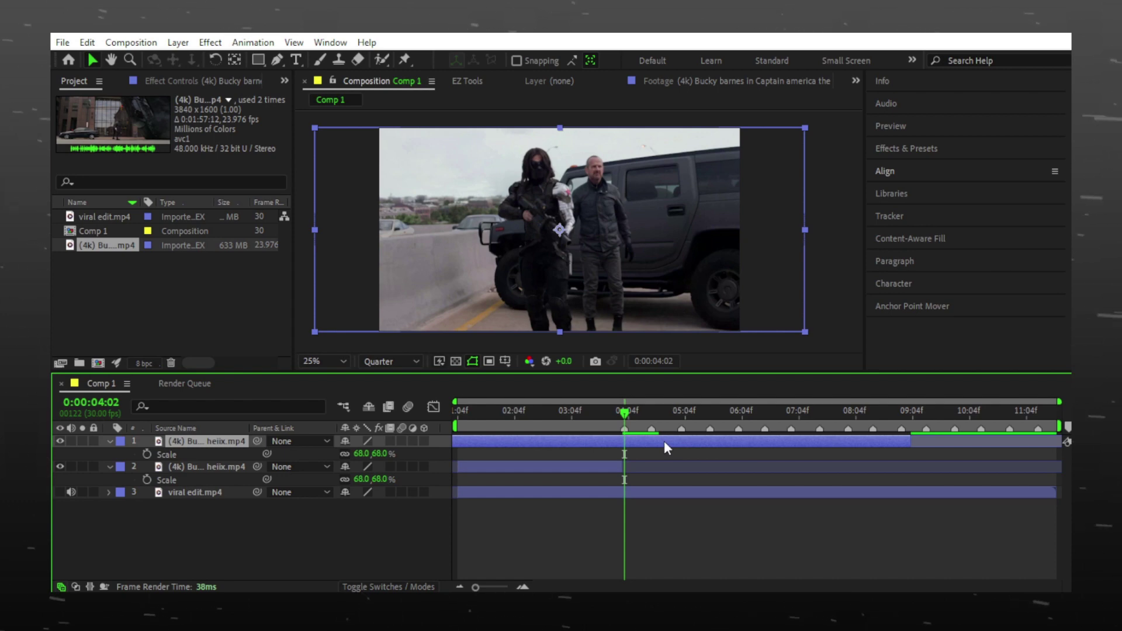
key("ctrl+shift+d")
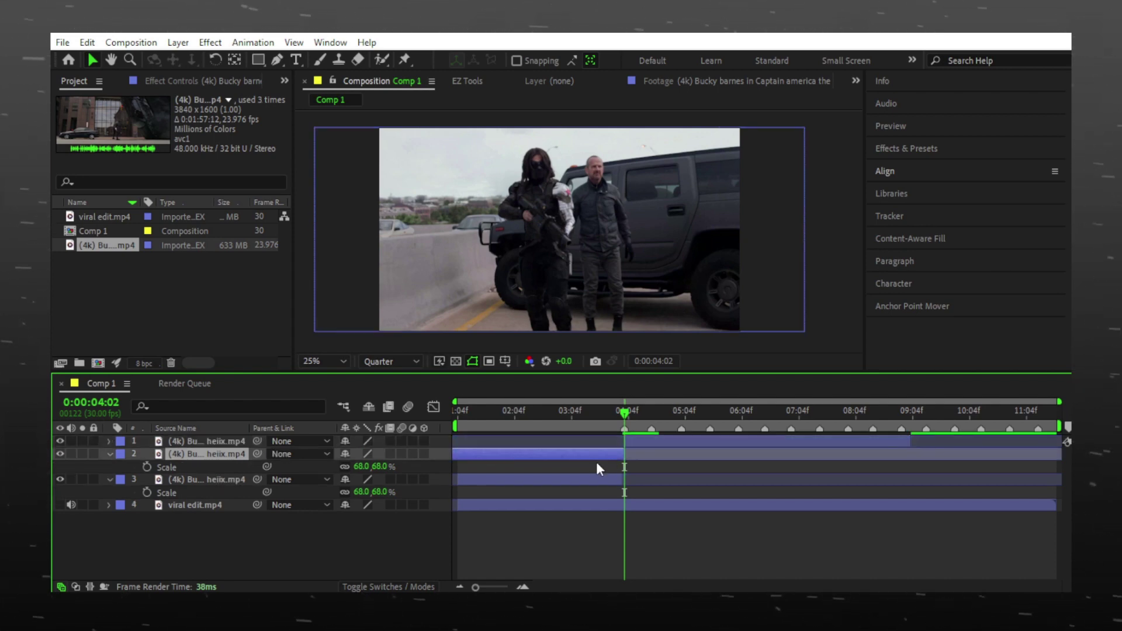
key("Delete")
key("space")
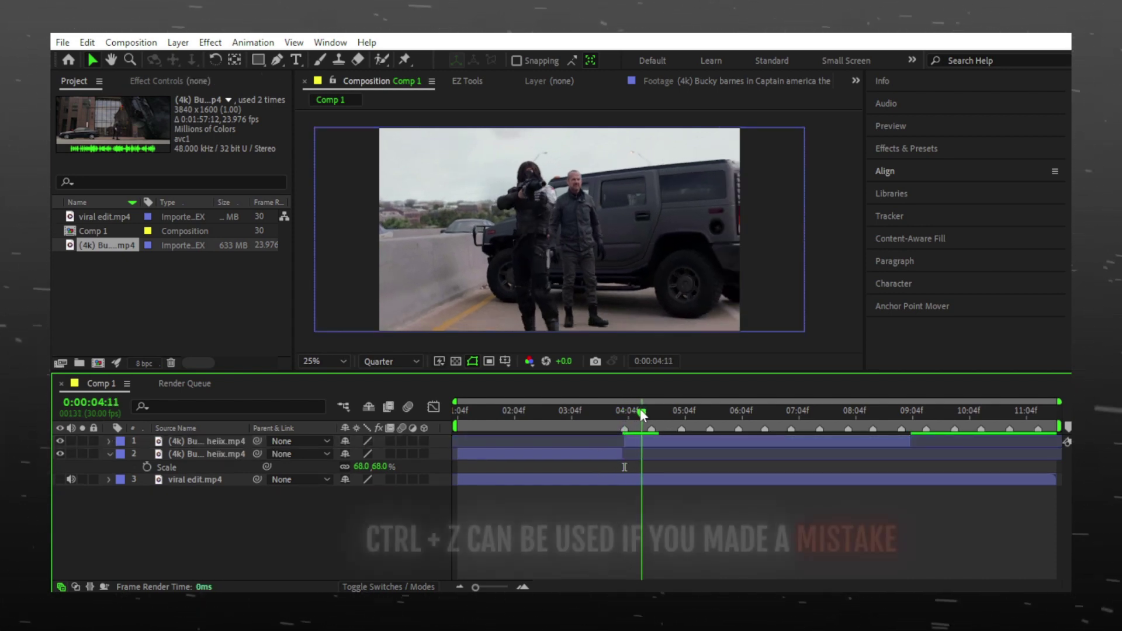
left_click(658, 442)
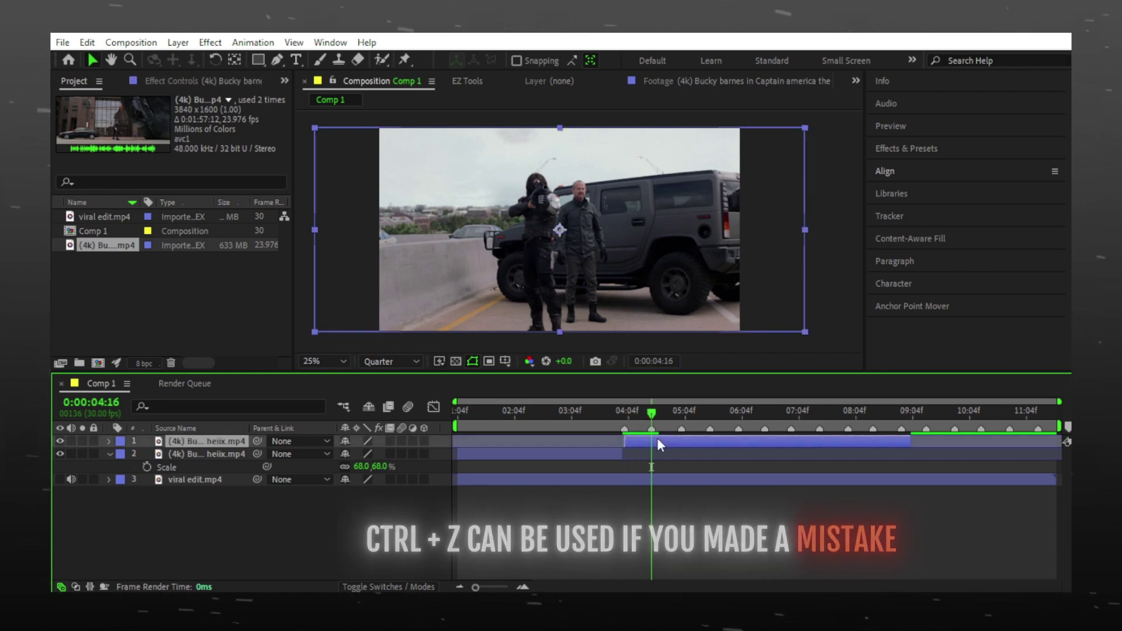
key("ctrl+shift+d")
left_click_drag(771, 446, 638, 455)
key("ctrl+shift+d")
left_click_drag(770, 438, 920, 438)
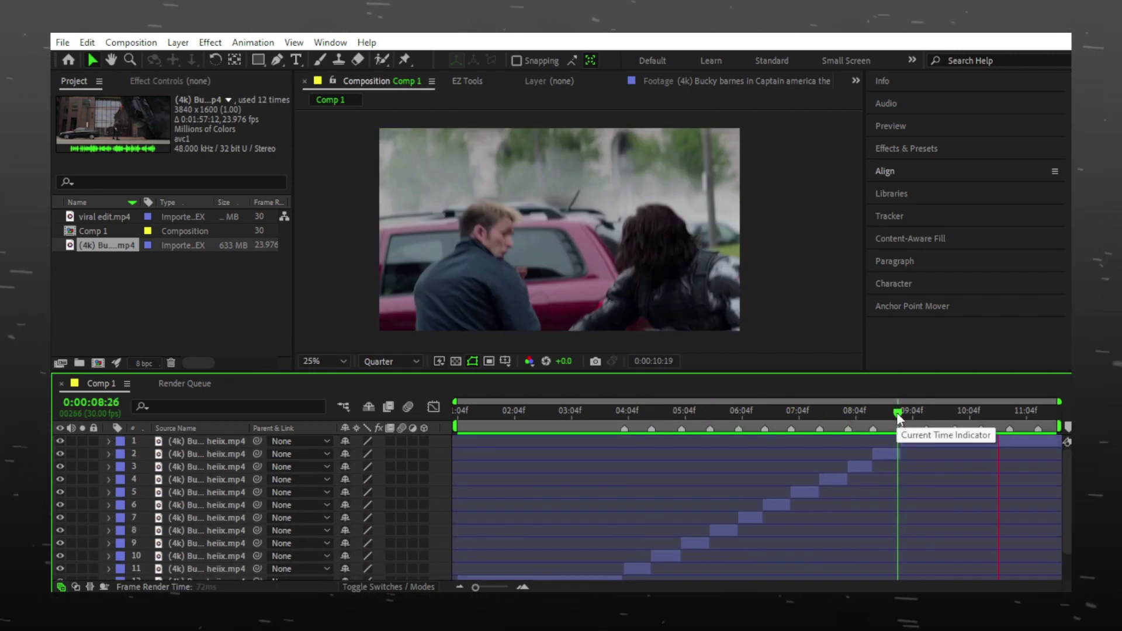
Return to 0:00:01:05 and preview the cut sequence
left_click_drag(897, 411, 621, 411)
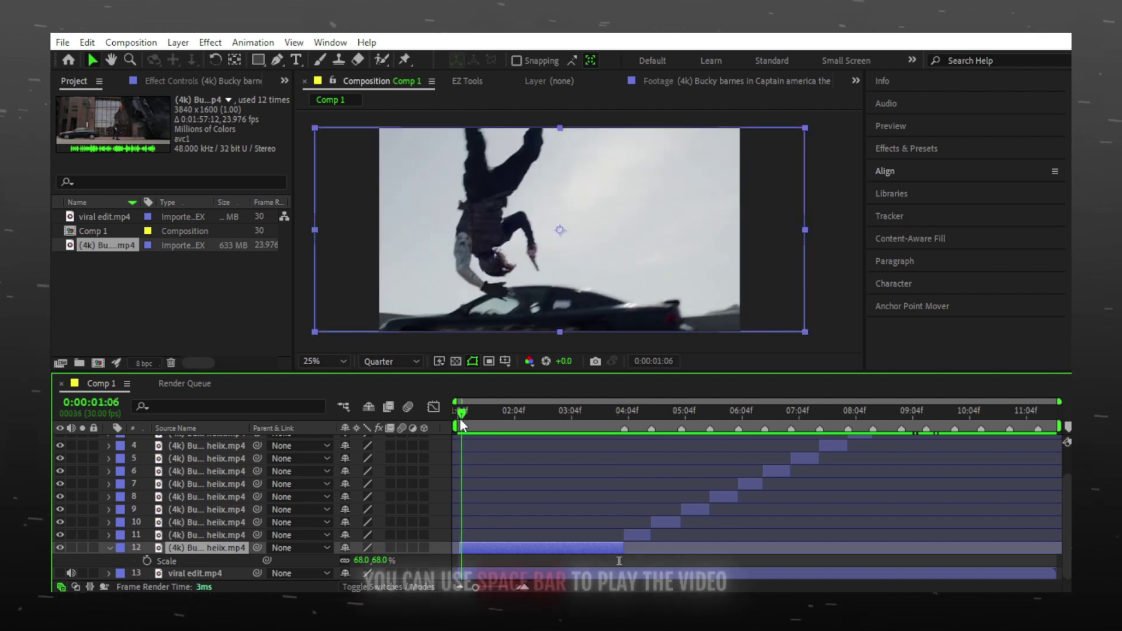
left_click(460, 416)
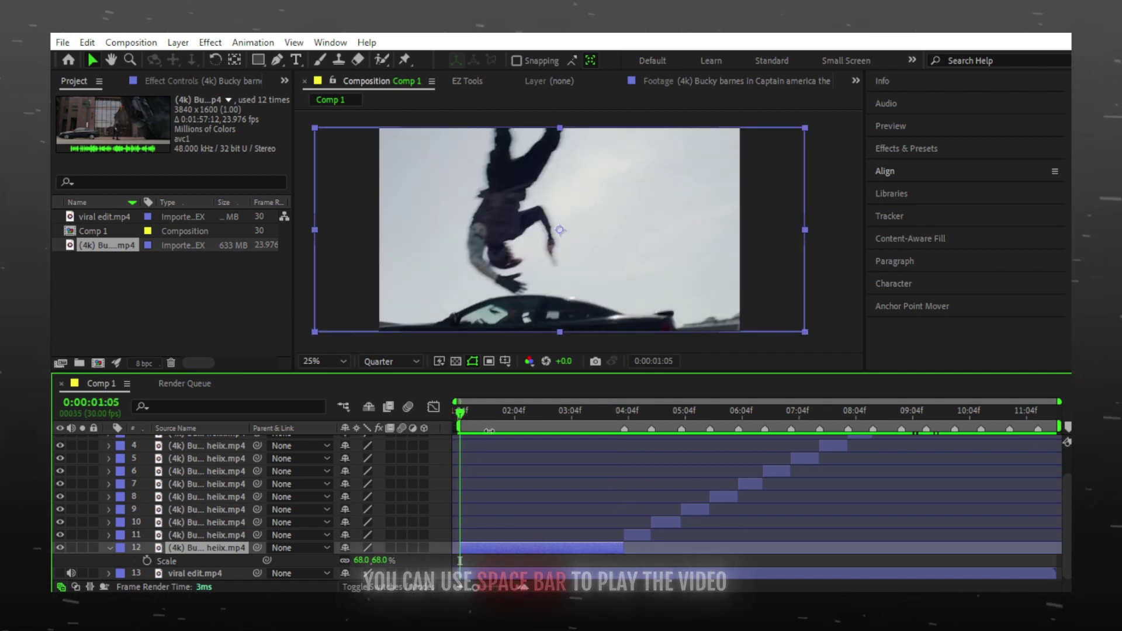
key("space")
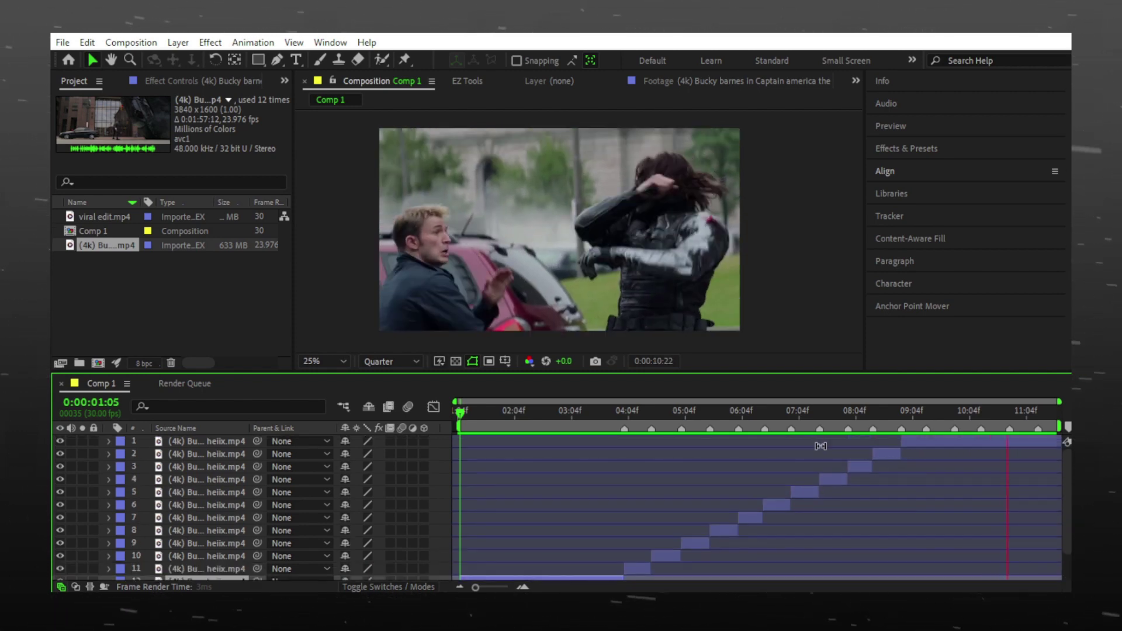
left_click_drag(479, 410, 554, 410)
scroll(247, 466, "up", 1)
scroll(247, 466, "down", 1)
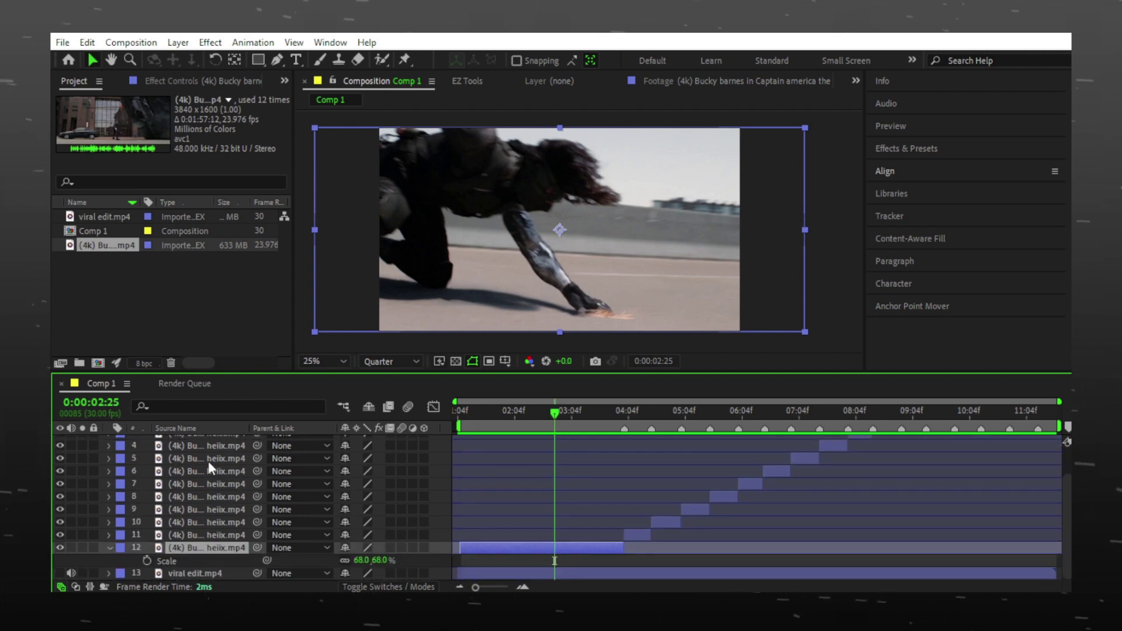
Pre-compose layer 12 as '1' with all attributes moved, and start on the next layer
right_click(208, 547)
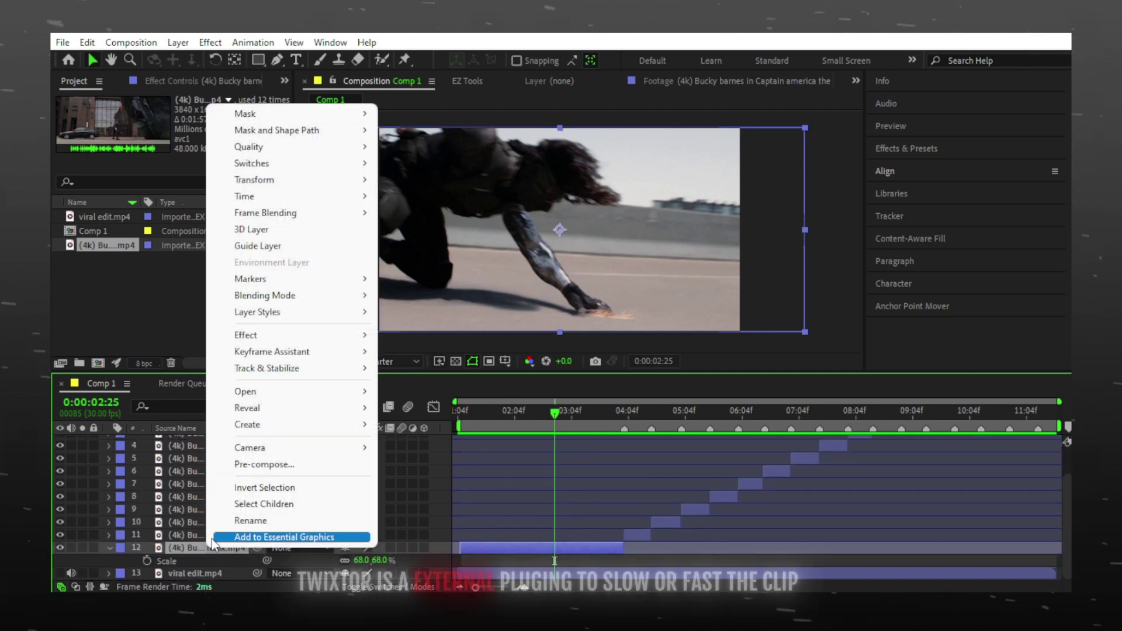
left_click(251, 464)
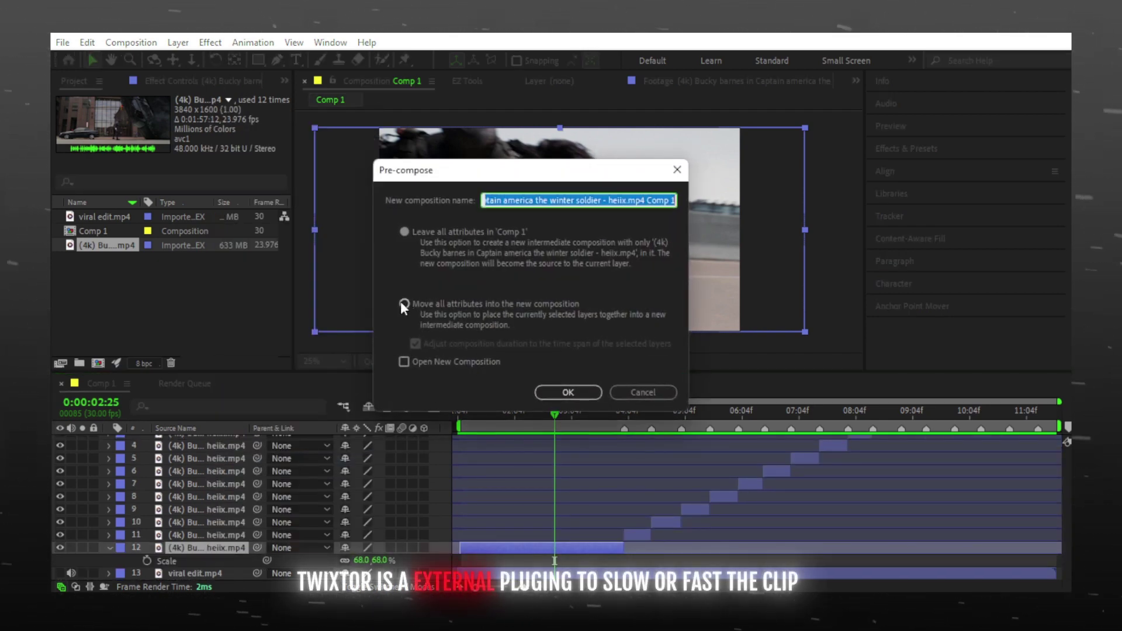
type("1")
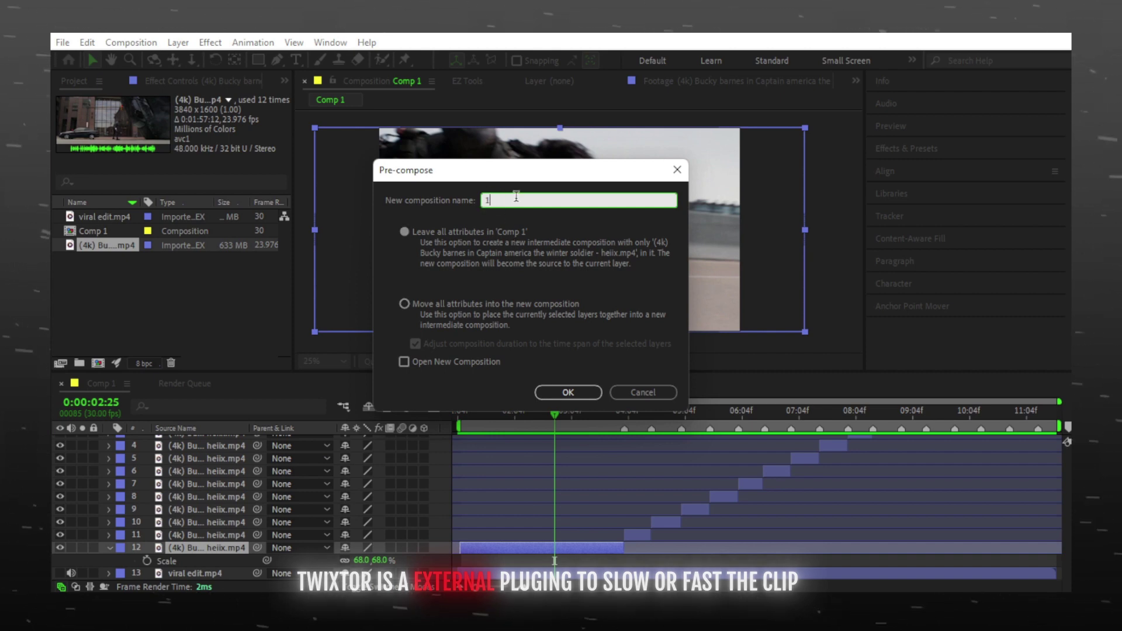
left_click(405, 301)
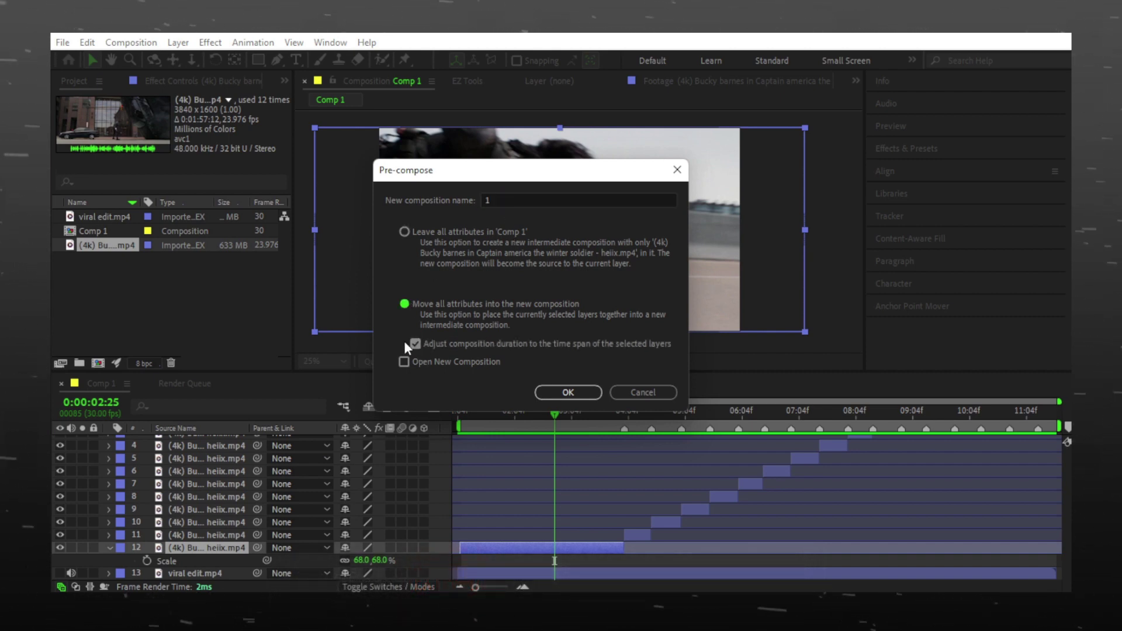
left_click(580, 390)
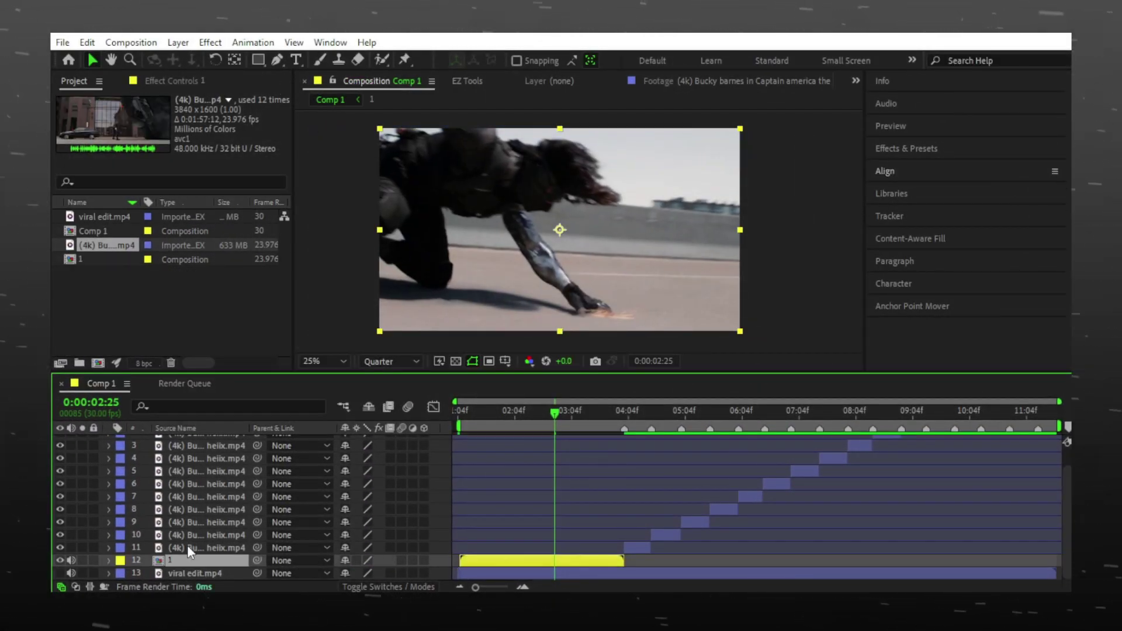
right_click(189, 548)
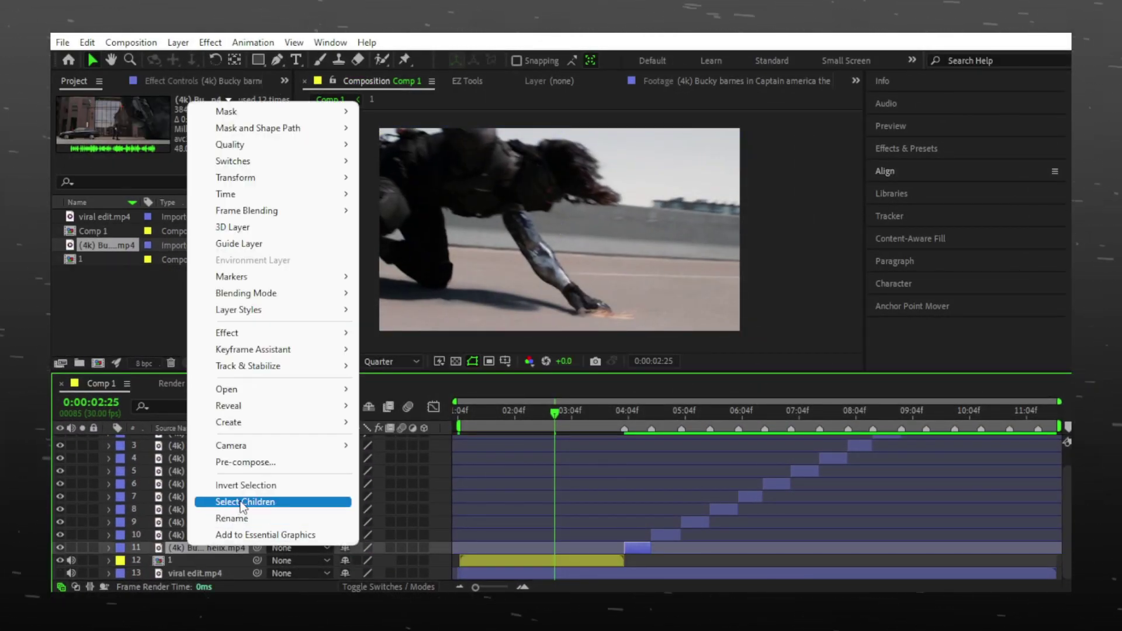
left_click(252, 467)
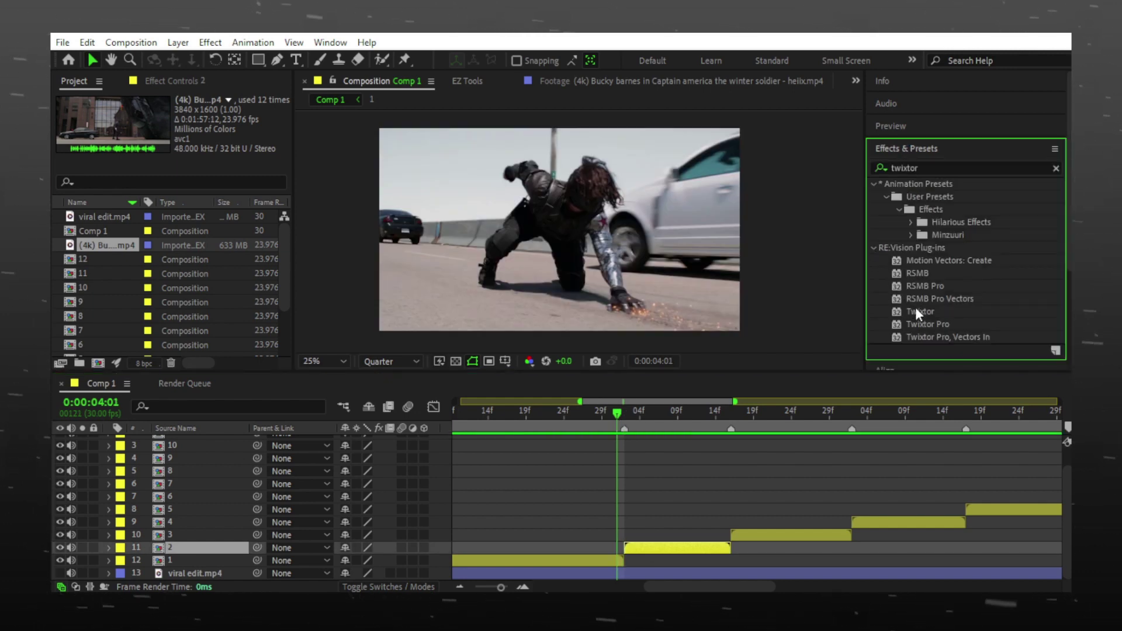
Apply Twixtor to the clip layer and set frame interpolation to Motion Weighted Blend
left_click_drag(916, 310, 638, 548)
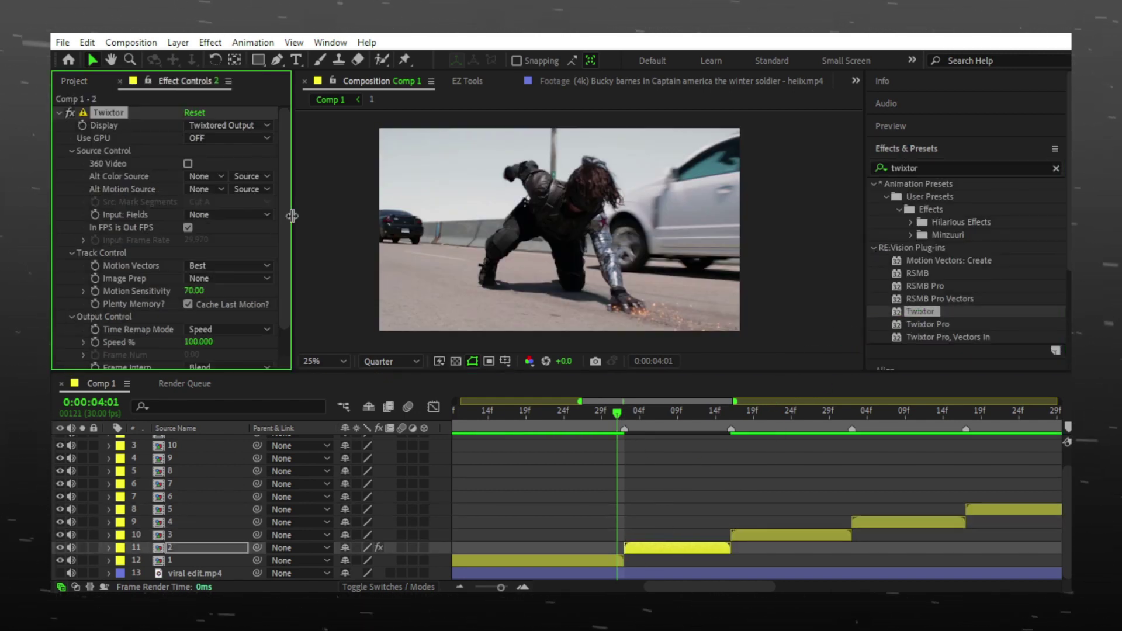
scroll(153, 202, "down", 2)
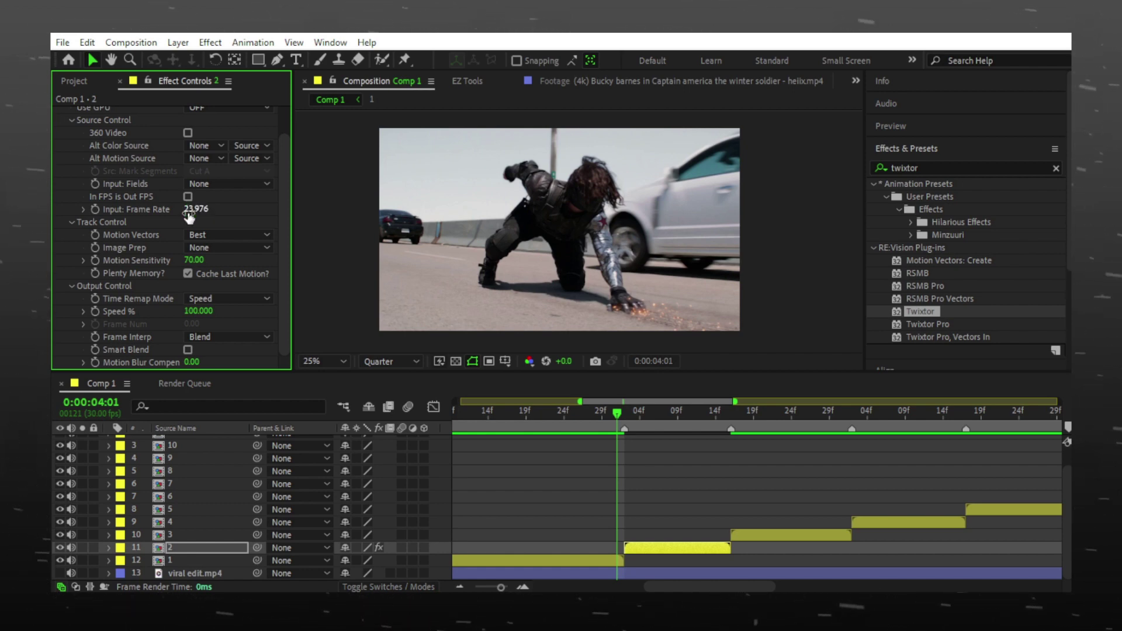
left_click(202, 336)
left_click(211, 388)
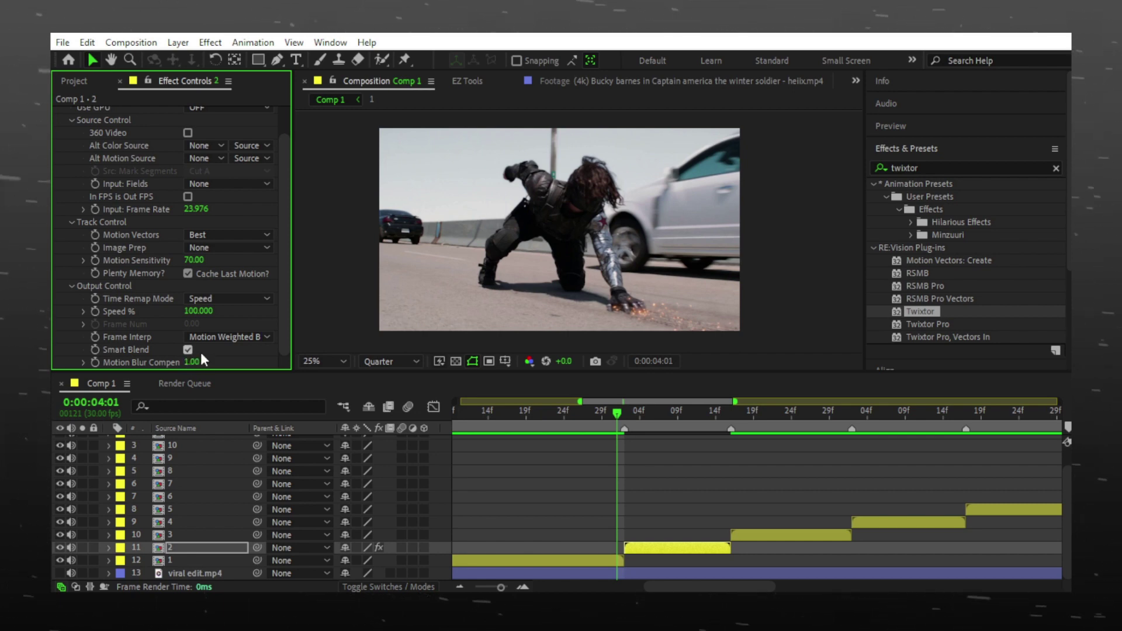
Set Twixtor motion vectors to Best and image prep to Contrast/Edge Enhance, and keyframe Speed % at 100
left_click(227, 235)
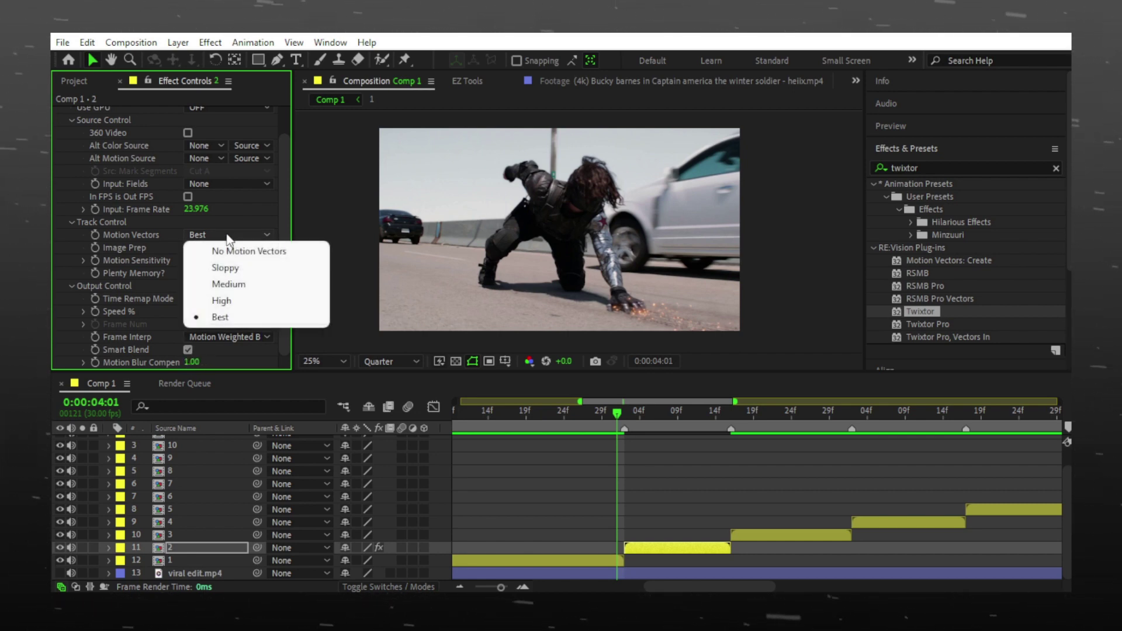
left_click(226, 320)
left_click(207, 247)
left_click(236, 280)
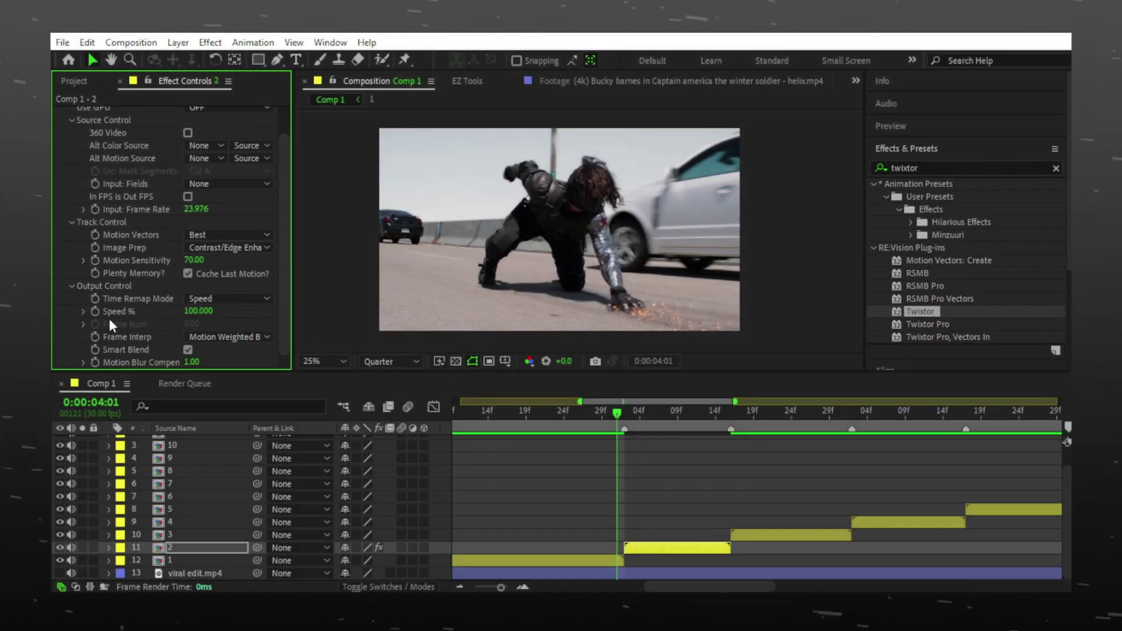
left_click(96, 310)
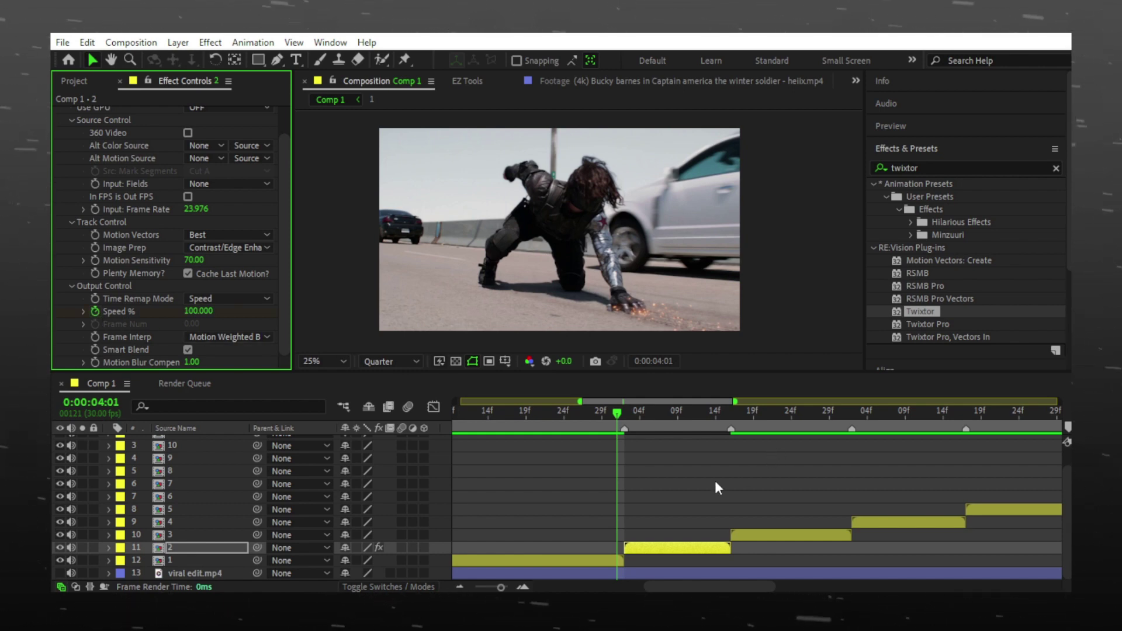
Keyframe Twixtor Speed % at 180 a few frames later, then 30 at 0:00:04:09
left_click_drag(616, 409, 631, 411)
left_click(193, 312)
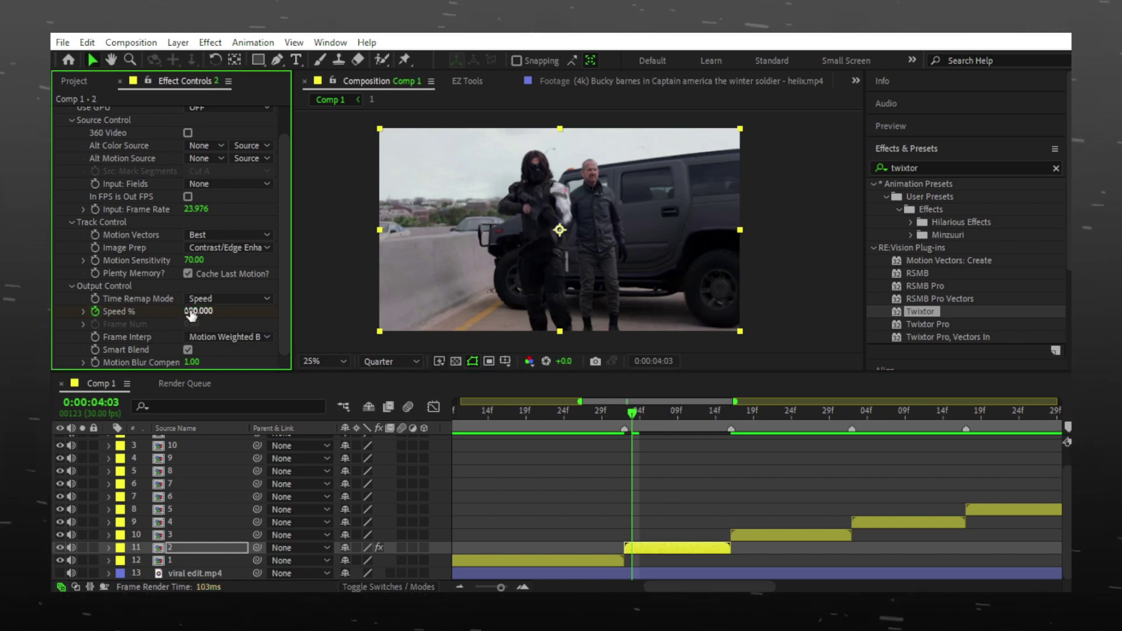
left_click_drag(635, 415, 678, 418)
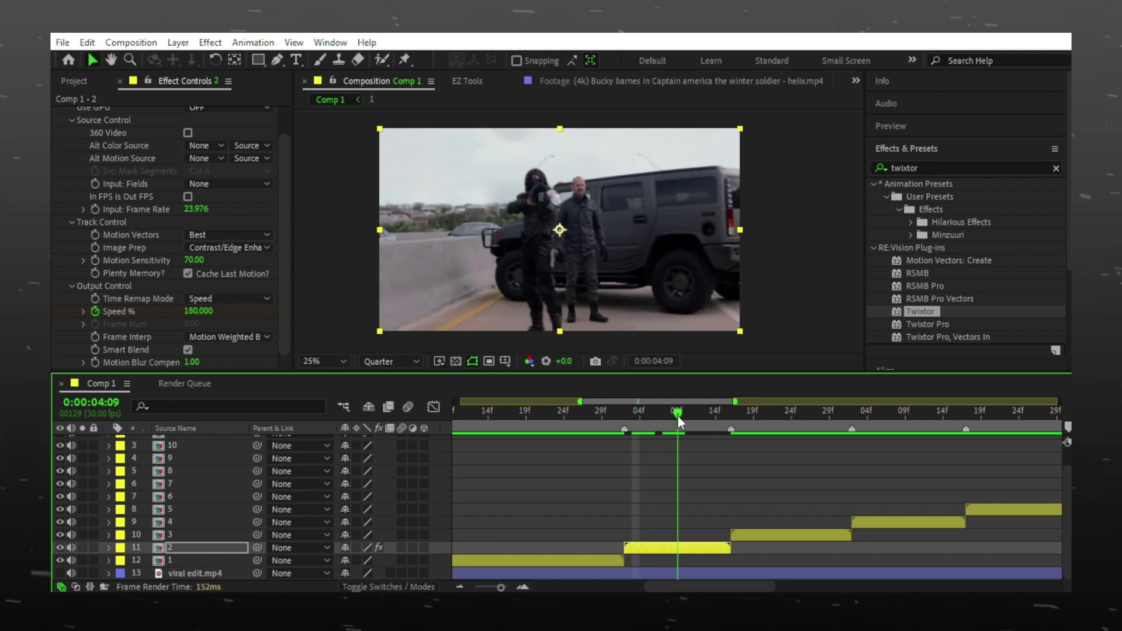
left_click(204, 312)
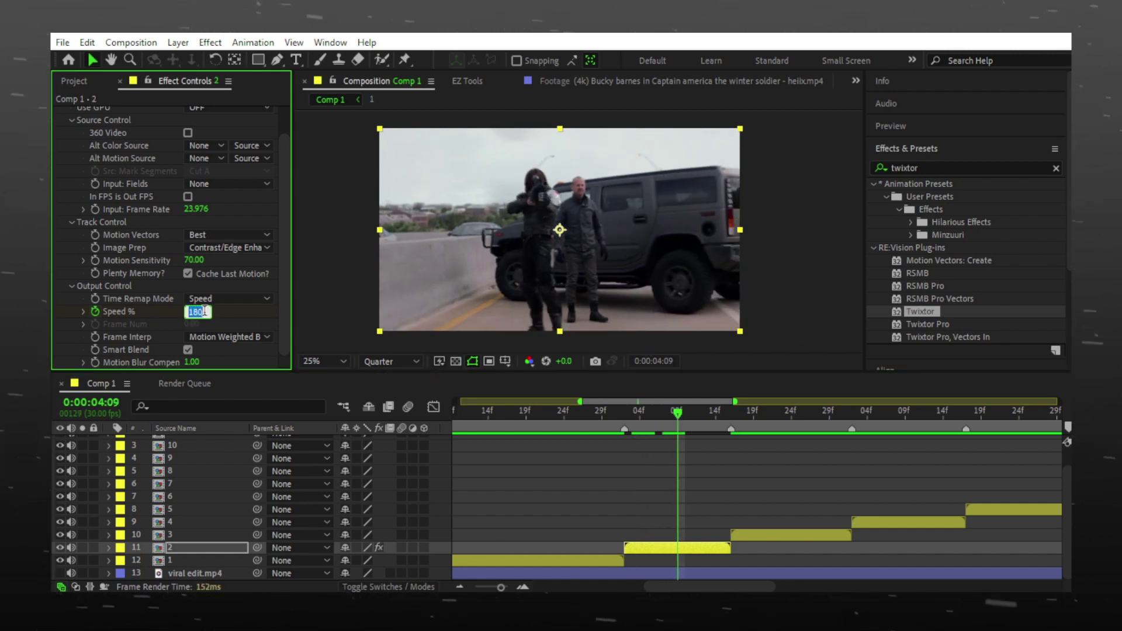
type("30")
key("Return")
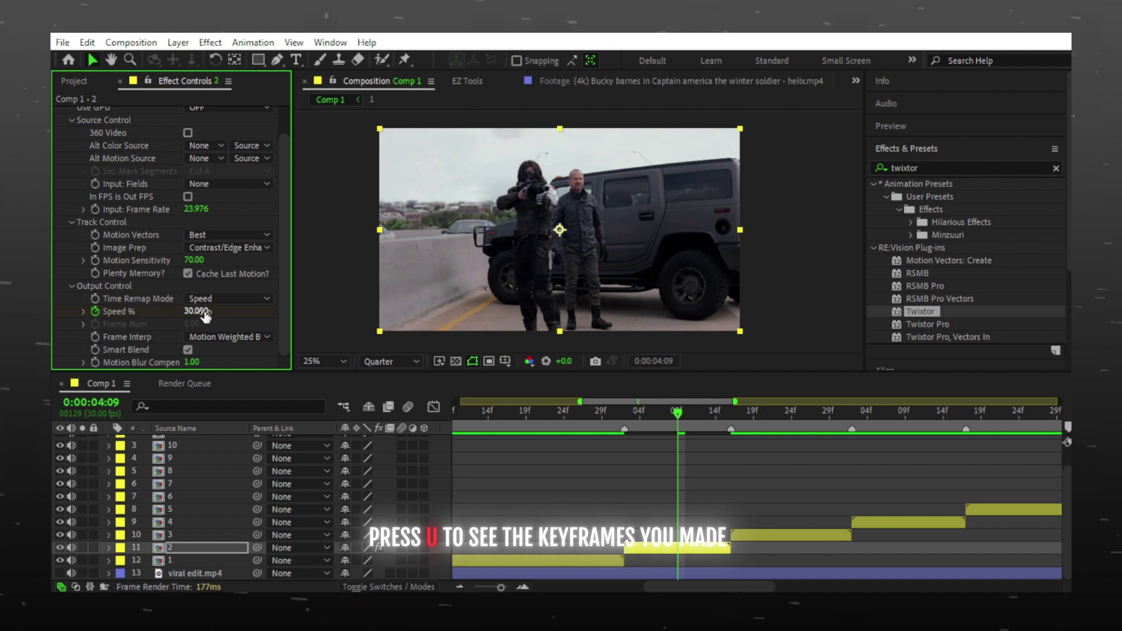
Apply Easy Ease (F9) to all the Speed % keyframes
key("u")
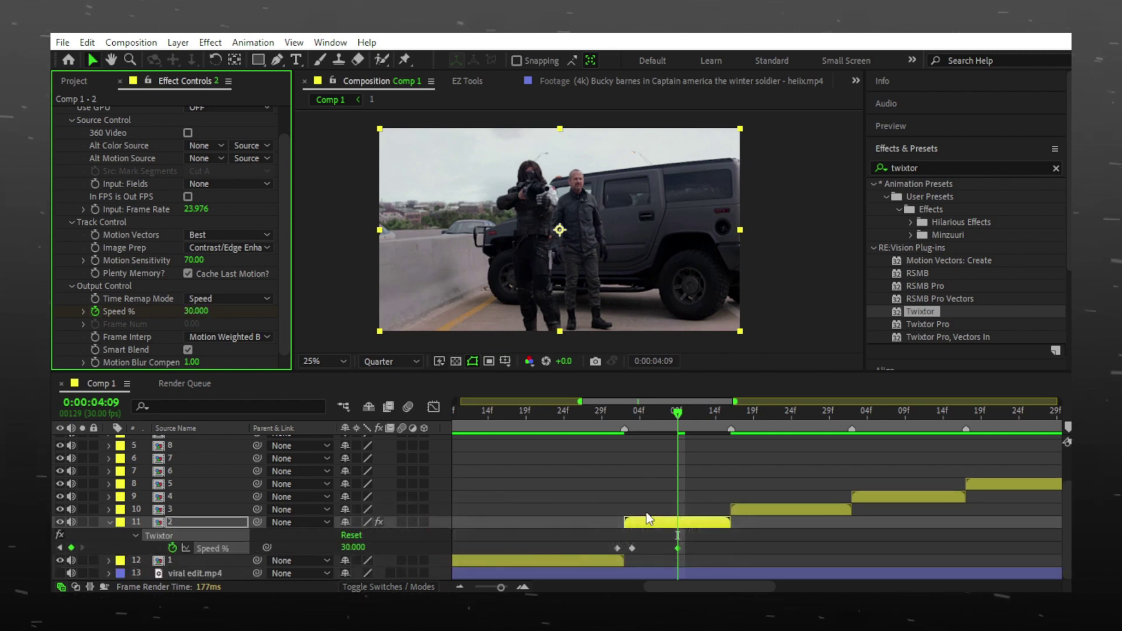
left_click_drag(579, 539, 624, 553)
left_click_drag(697, 563, 699, 563)
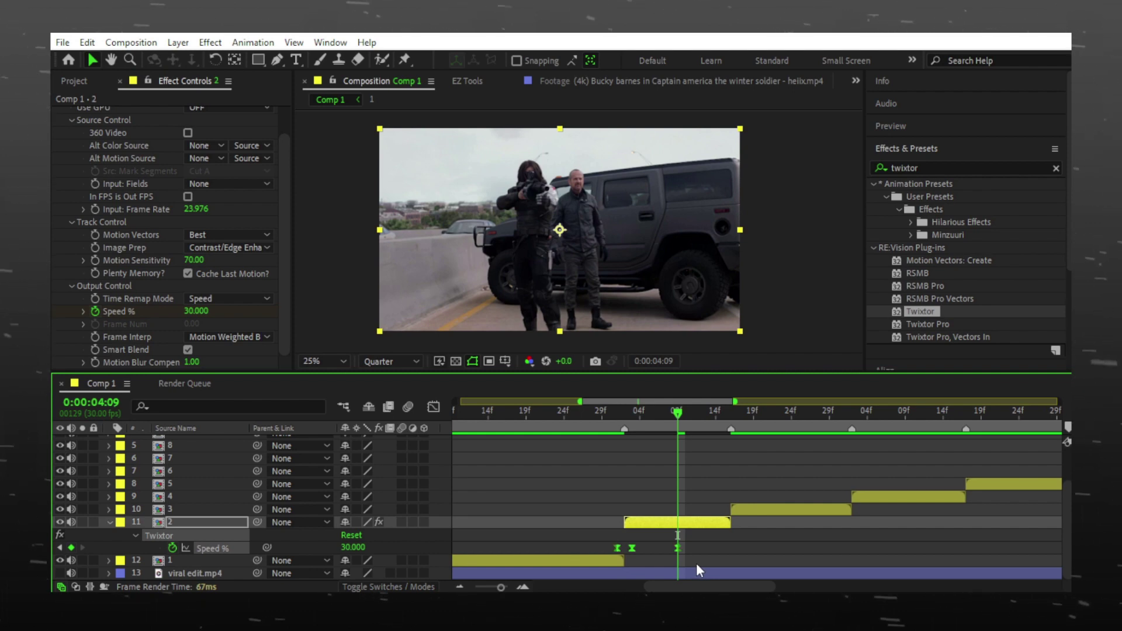
key("F9")
left_click_drag(677, 412, 617, 415)
Select clip 2's Twixtor effect with its Speed % ramp keyframes to copy it
left_click(665, 545)
scroll(166, 201, "up", 2)
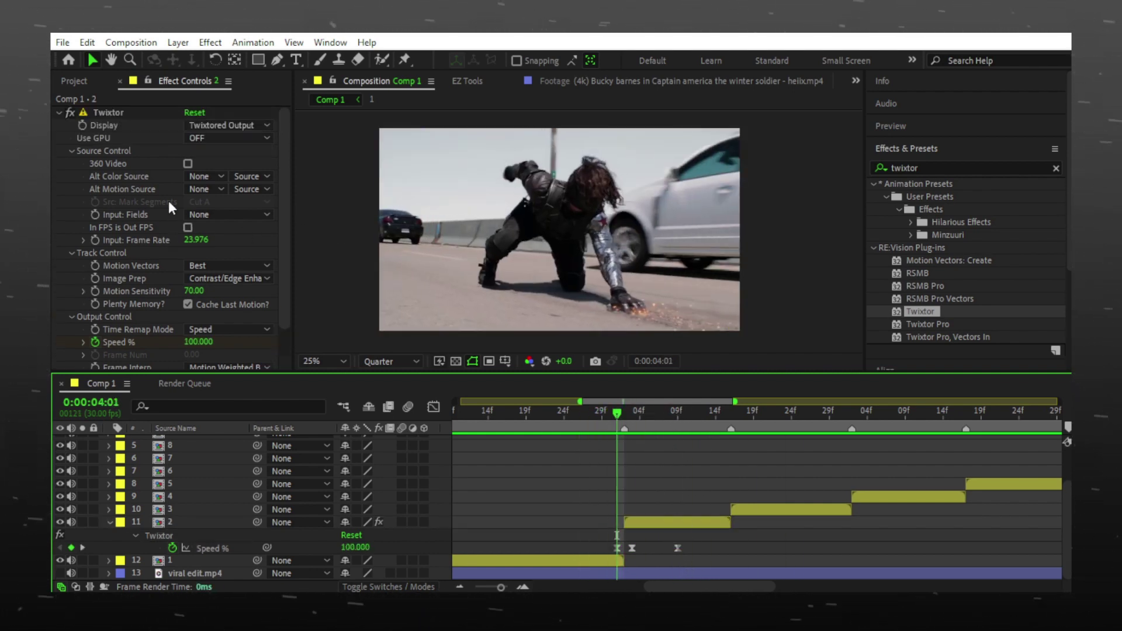
left_click(110, 112)
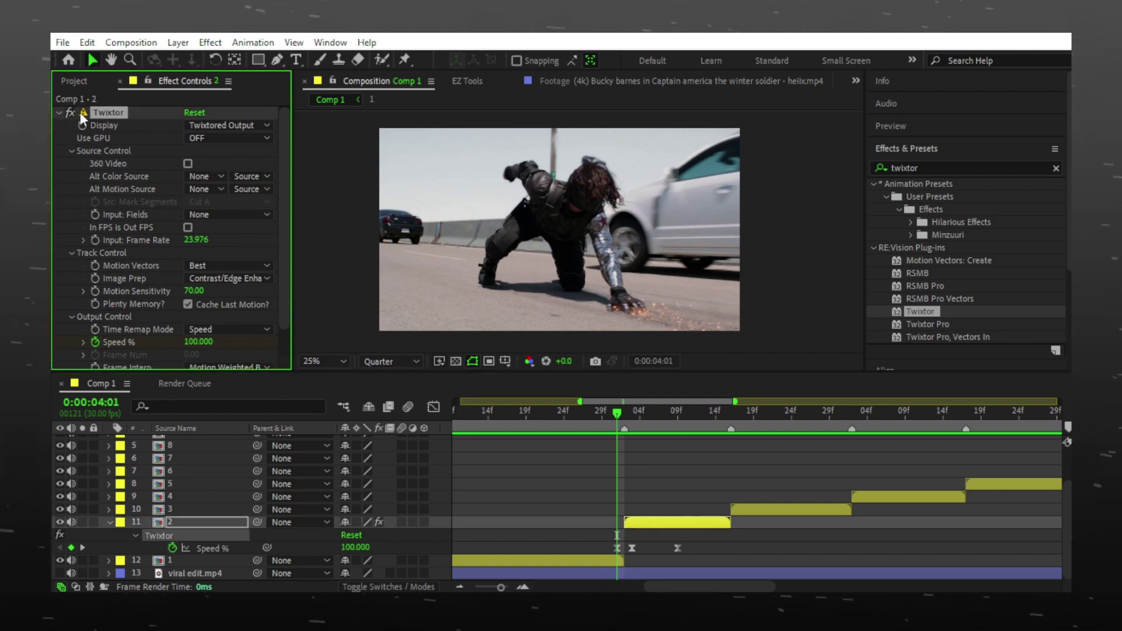
left_click(724, 412)
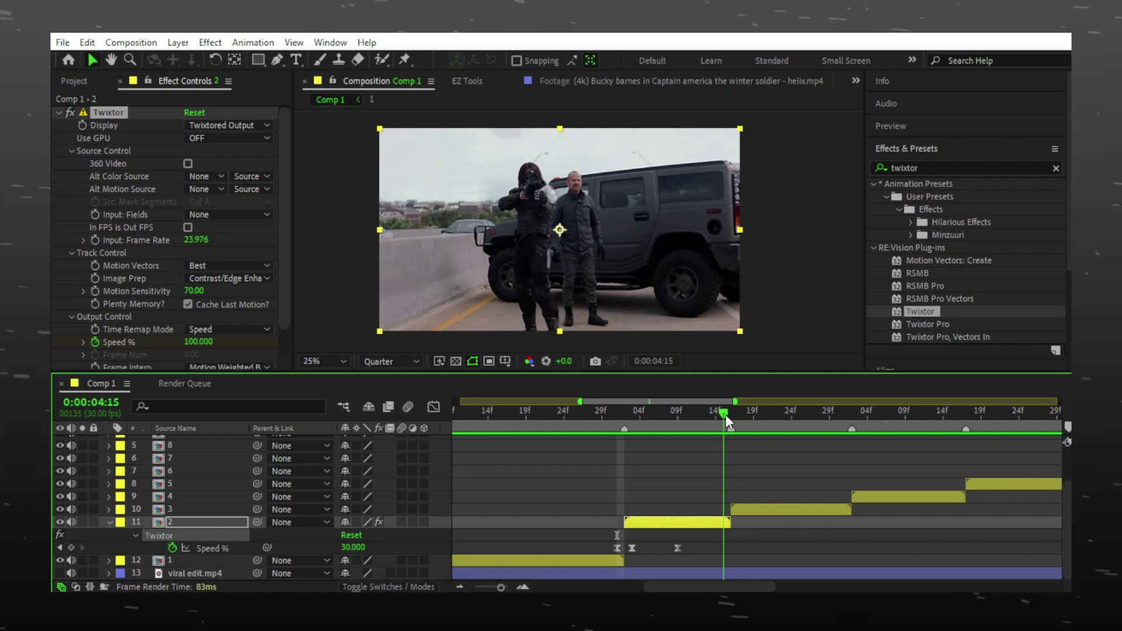
Paste the Twixtor speed ramp onto the next clip layers, starting with clip 3
left_click(750, 508)
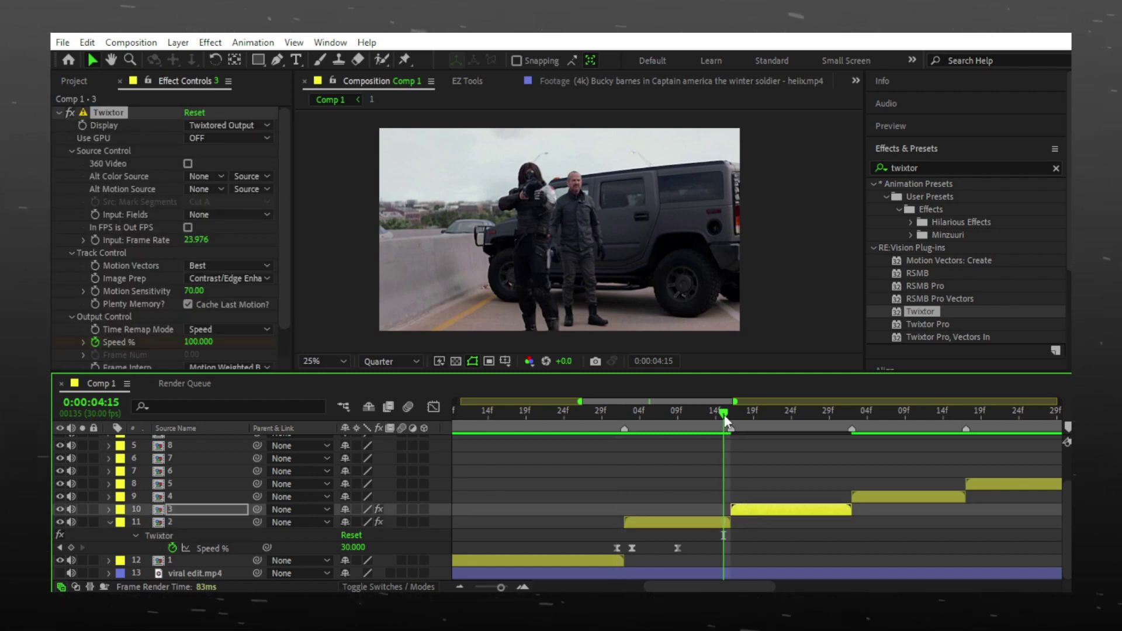
key("ctrl+Up")
key("i")
key("ctrl+Up")
key("i")
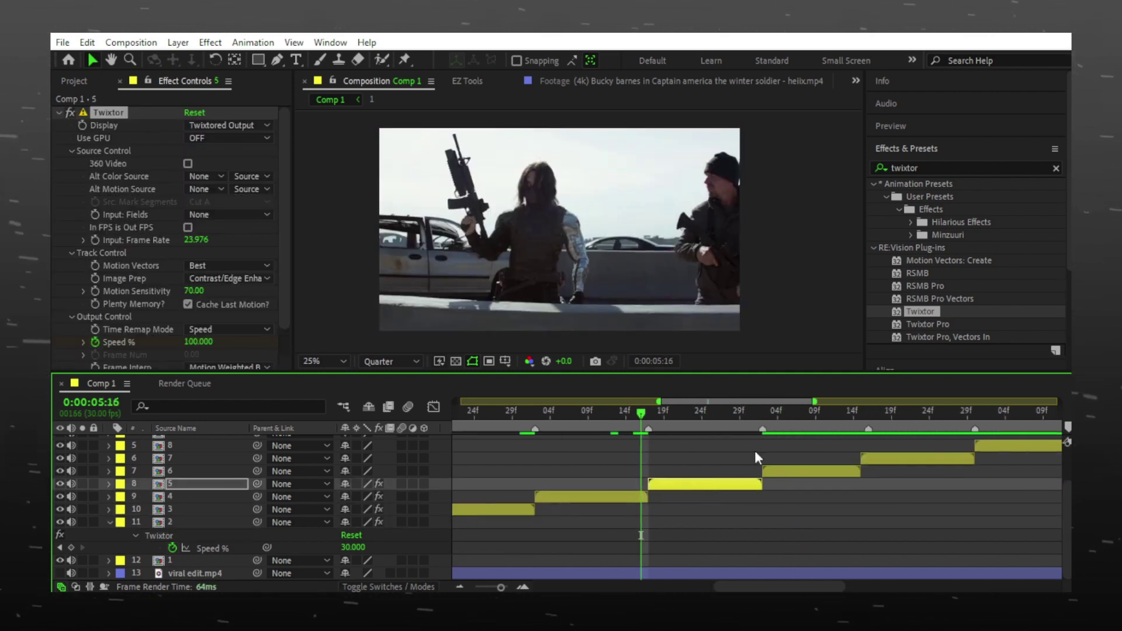
key("ctrl+Up")
key("o")
key("ctrl+v")
key("ctrl+Up")
key("ctrl+v")
key("o")
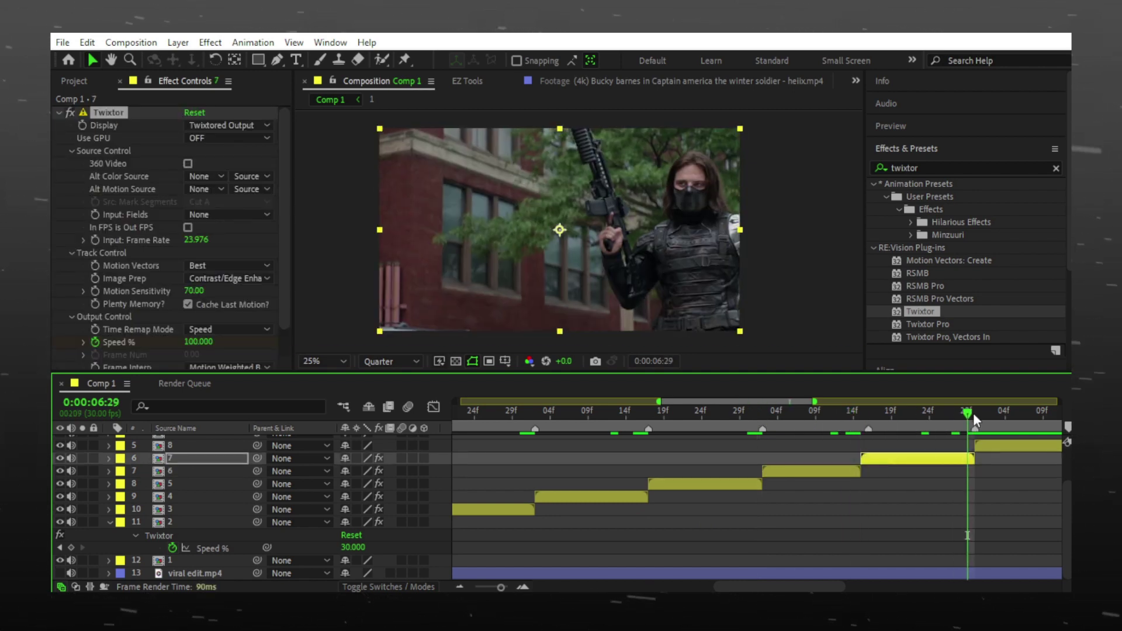
key("ctrl+Up")
key("ctrl+v")
key("o")
key("ctrl+Up")
Continue pasting the Twixtor ramp up through clip 12, then view the whole edit
key("ctrl+v")
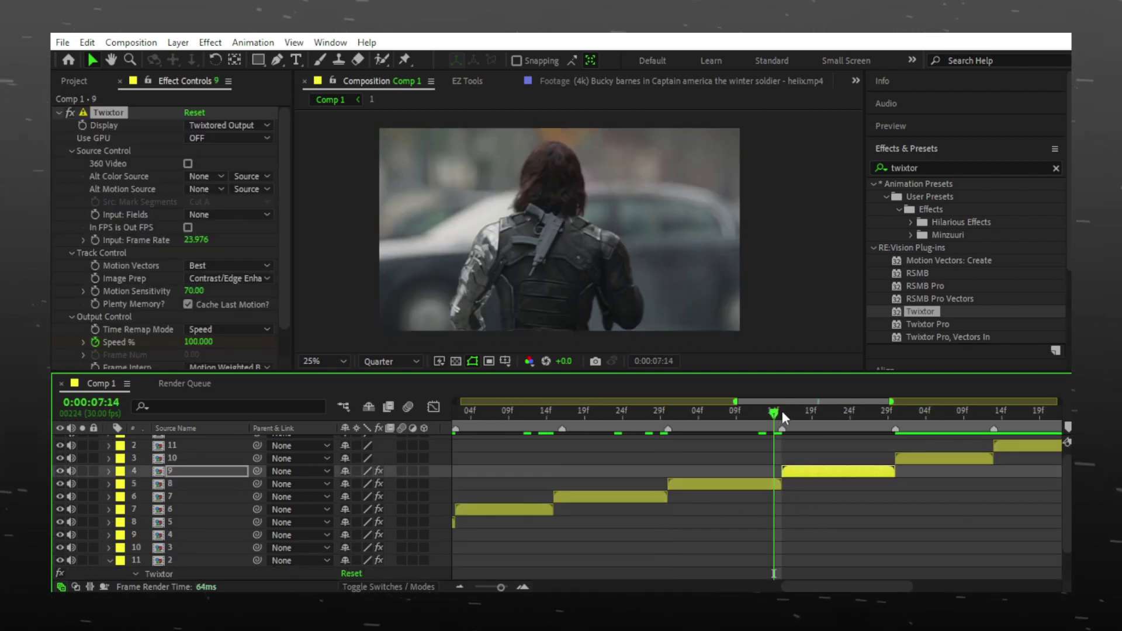
key("o")
key("ctrl+Up")
key("ctrl+v")
key("o")
key("ctrl+Up")
key("ctrl+v")
key("o")
key("ctrl+Up")
left_click(459, 586)
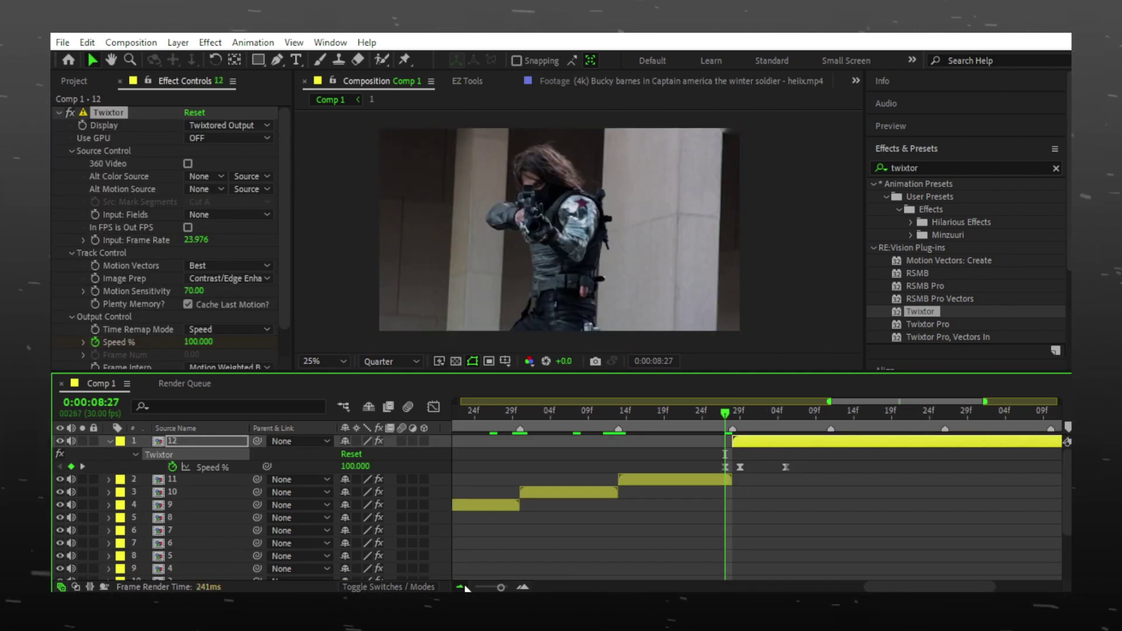
left_click(459, 586)
left_click(461, 413)
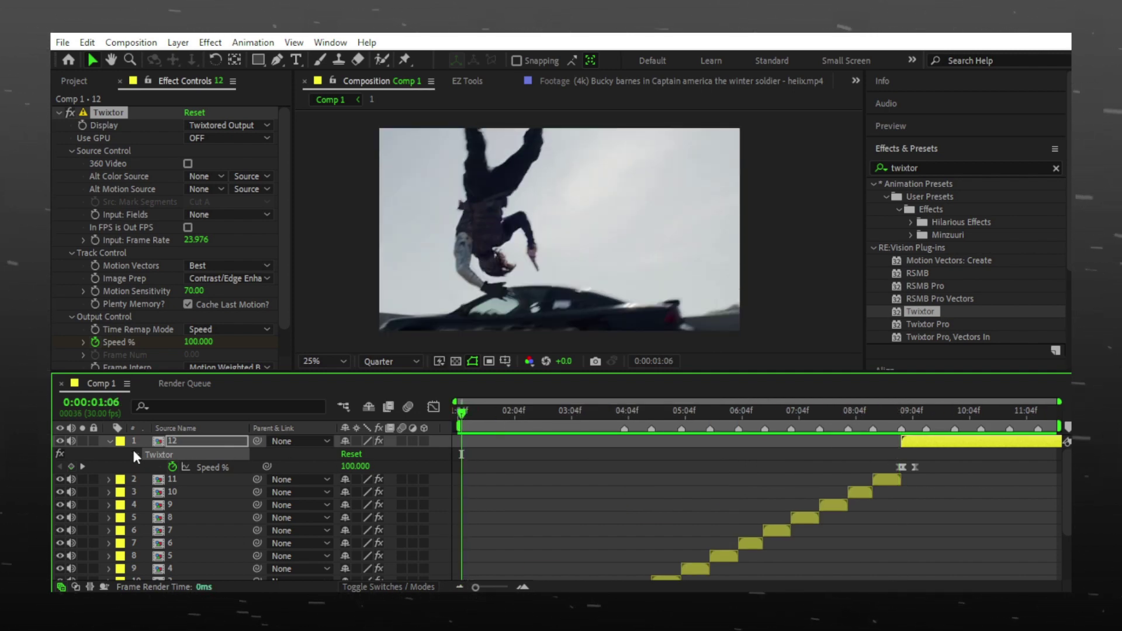
Pre-compose all twelve clip layers into Pre-comp 1
left_click(110, 441)
left_click_drag(140, 441, 232, 561)
right_click(231, 560)
left_click(271, 475)
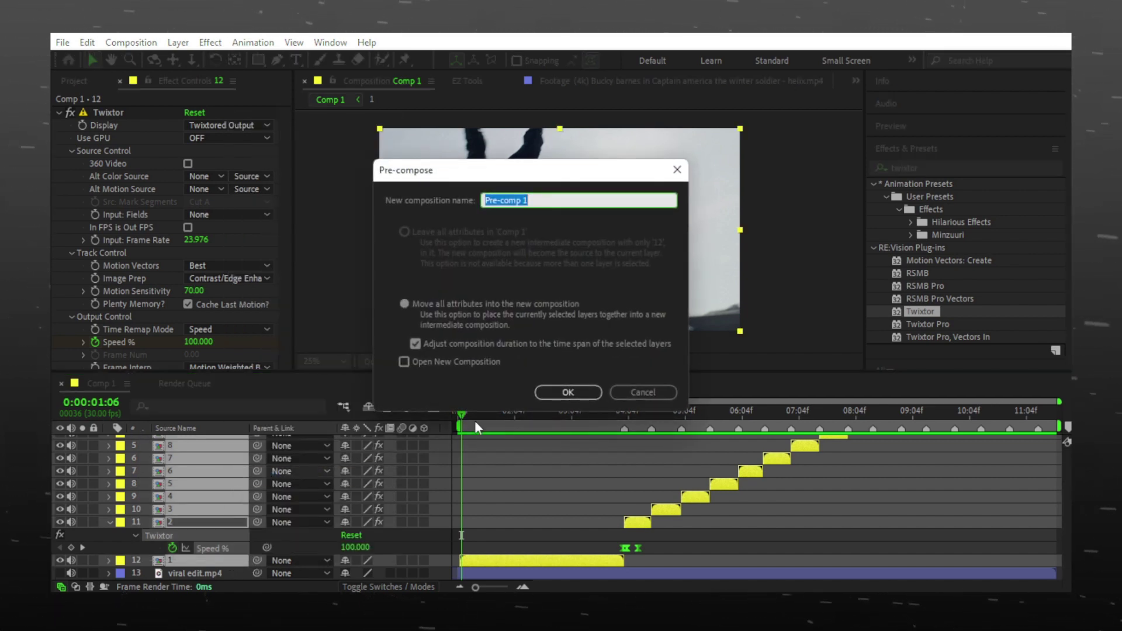
left_click(566, 392)
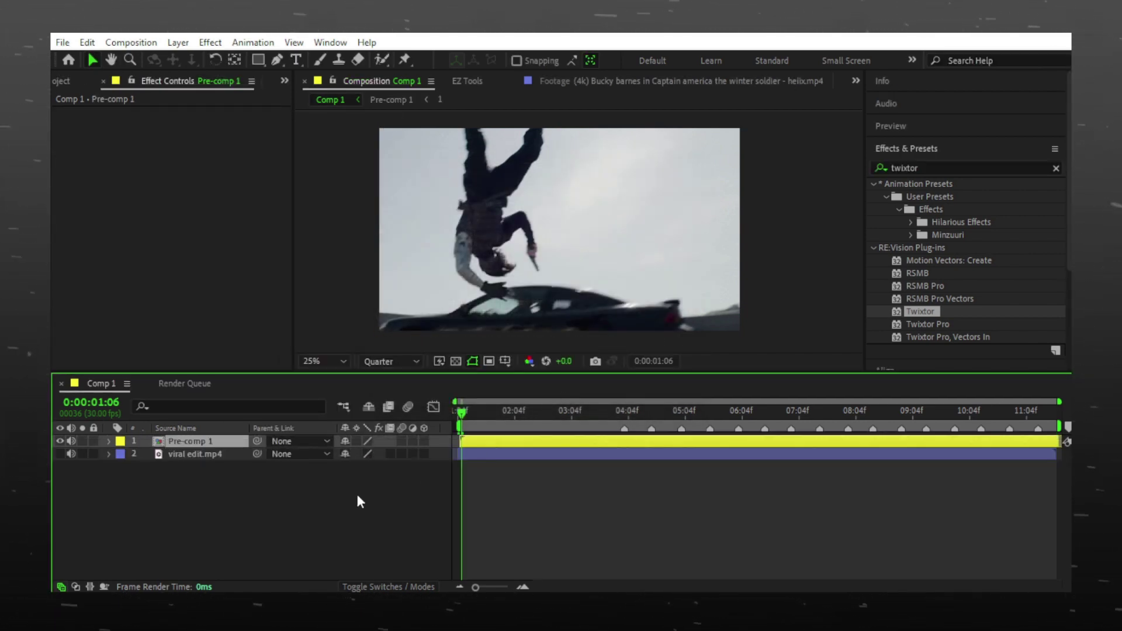
Add Adjustment Layer 1 above Pre-comp 1 and scrub through the edit
left_click(205, 440)
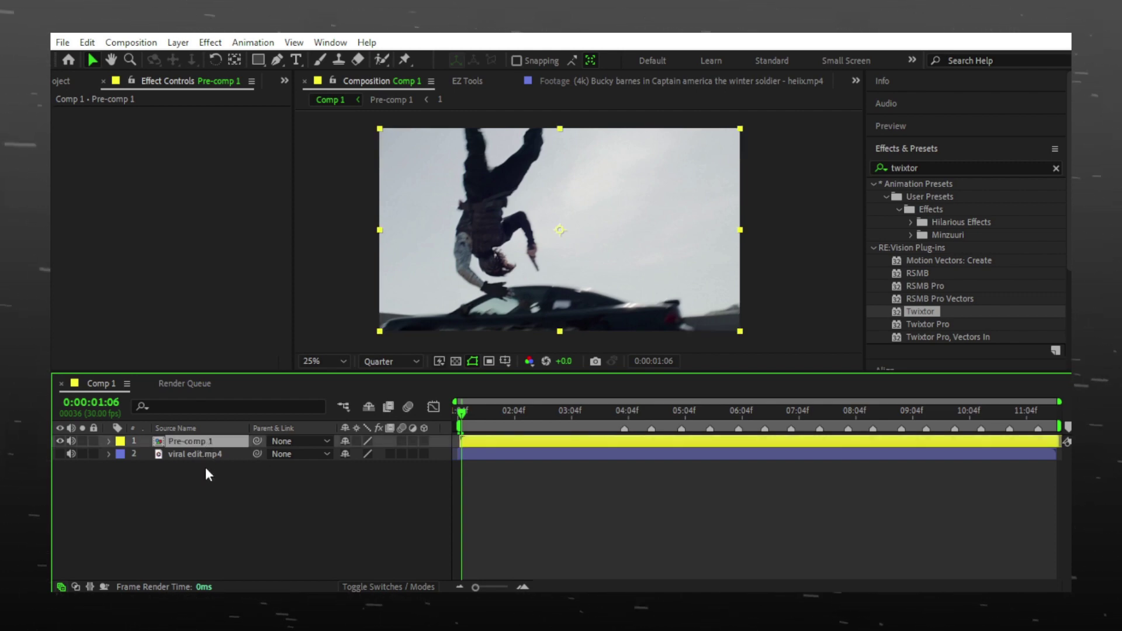
right_click(205, 468)
mouse_move(262, 290)
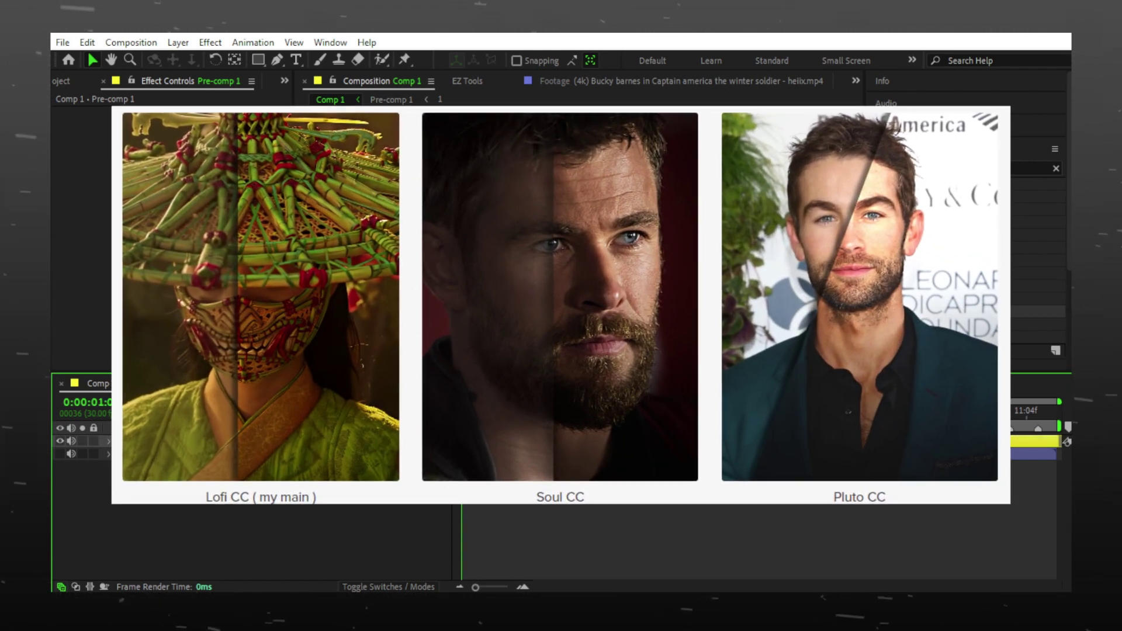
left_click(350, 379)
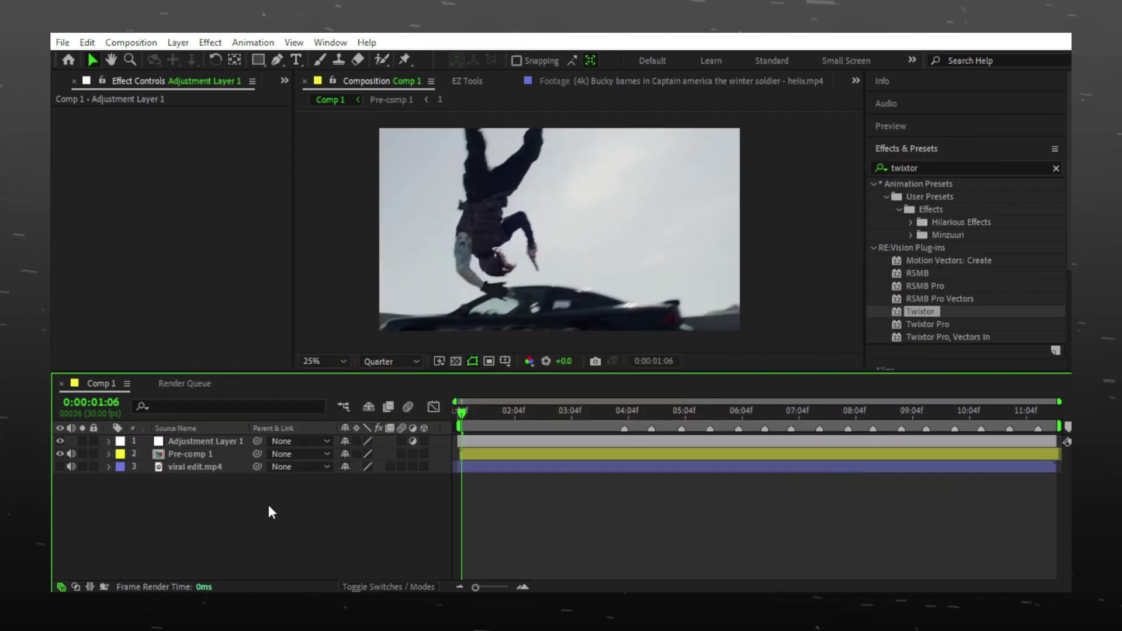
left_click(205, 441)
key("ctrl+0")
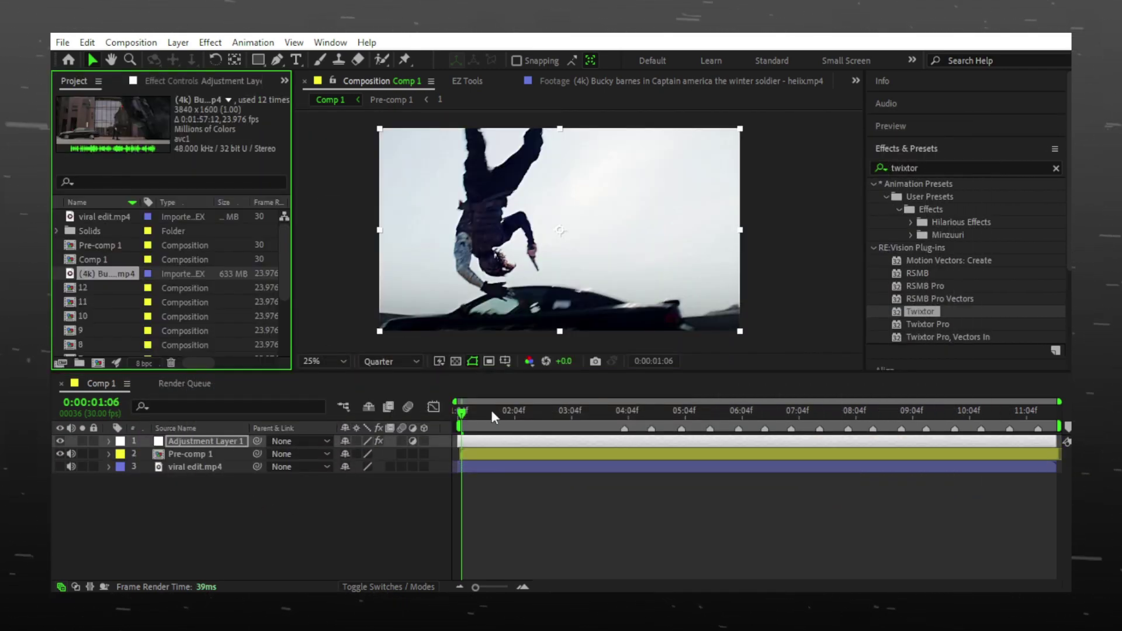
left_click_drag(465, 414, 668, 415)
Set Pre-comp 1's Scale to 101% and collapse its properties
left_click(392, 512)
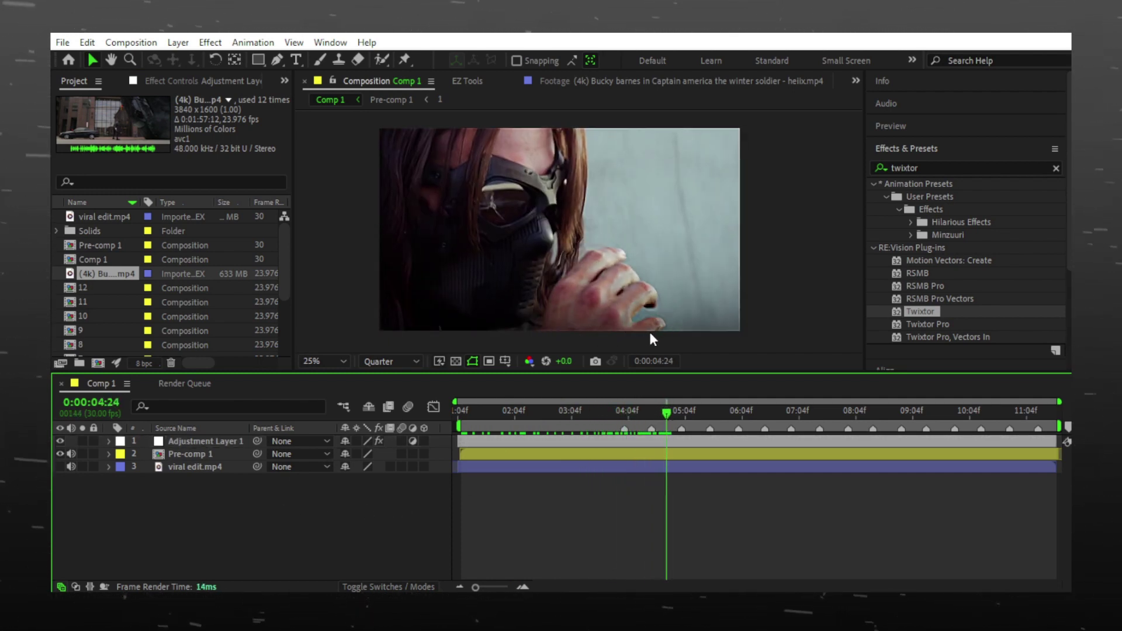
left_click(221, 454)
key("s")
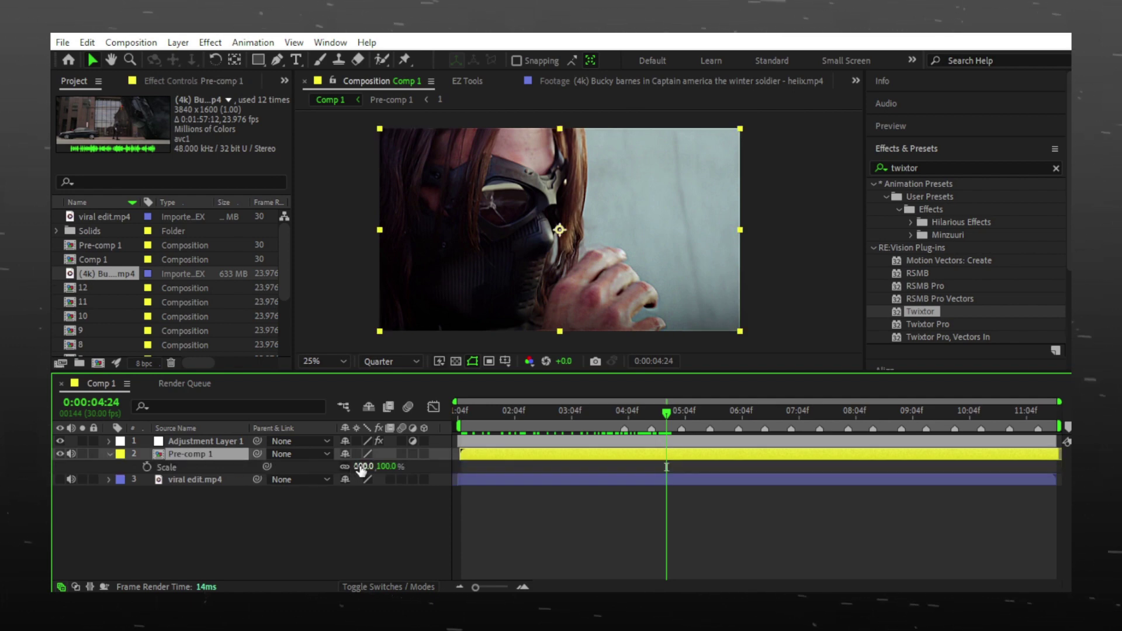
type("101")
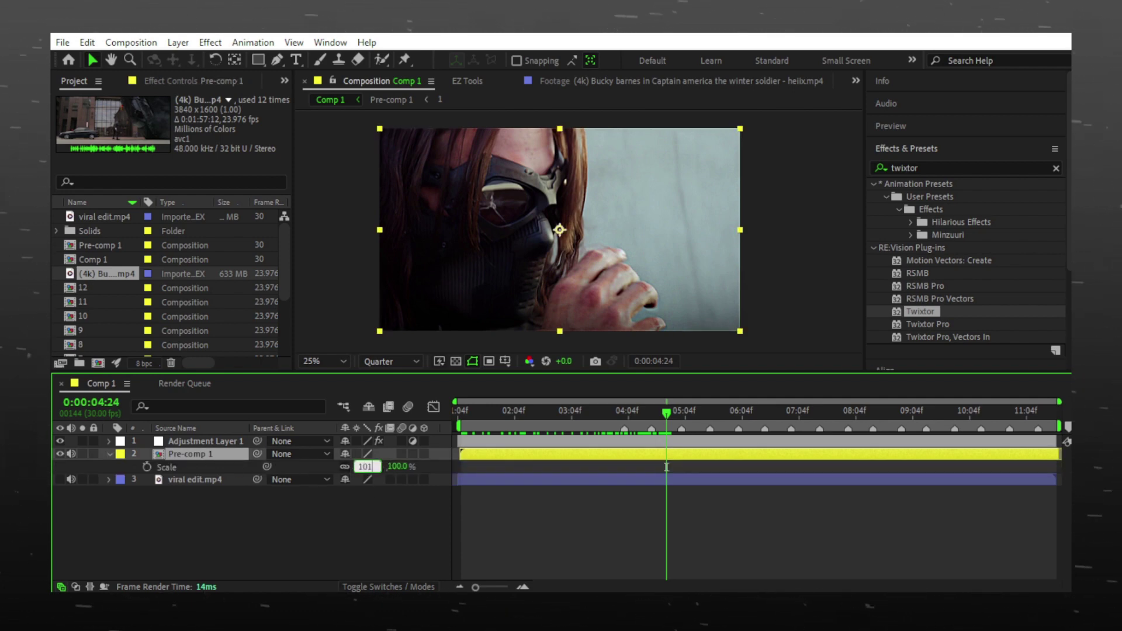
key("Return")
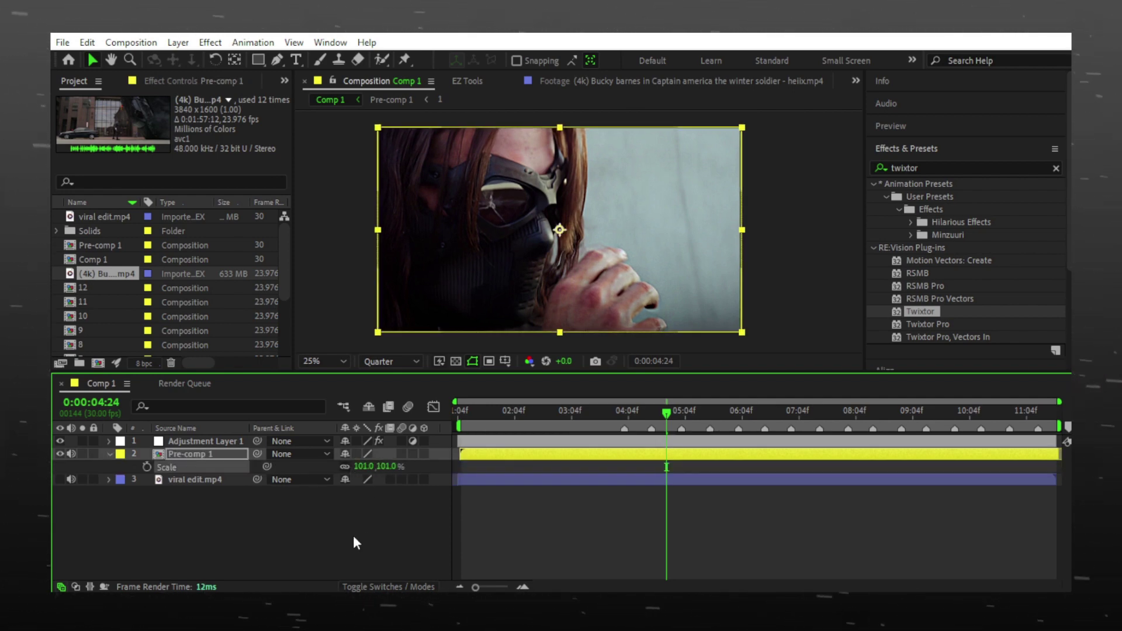
left_click(353, 536)
left_click(109, 454)
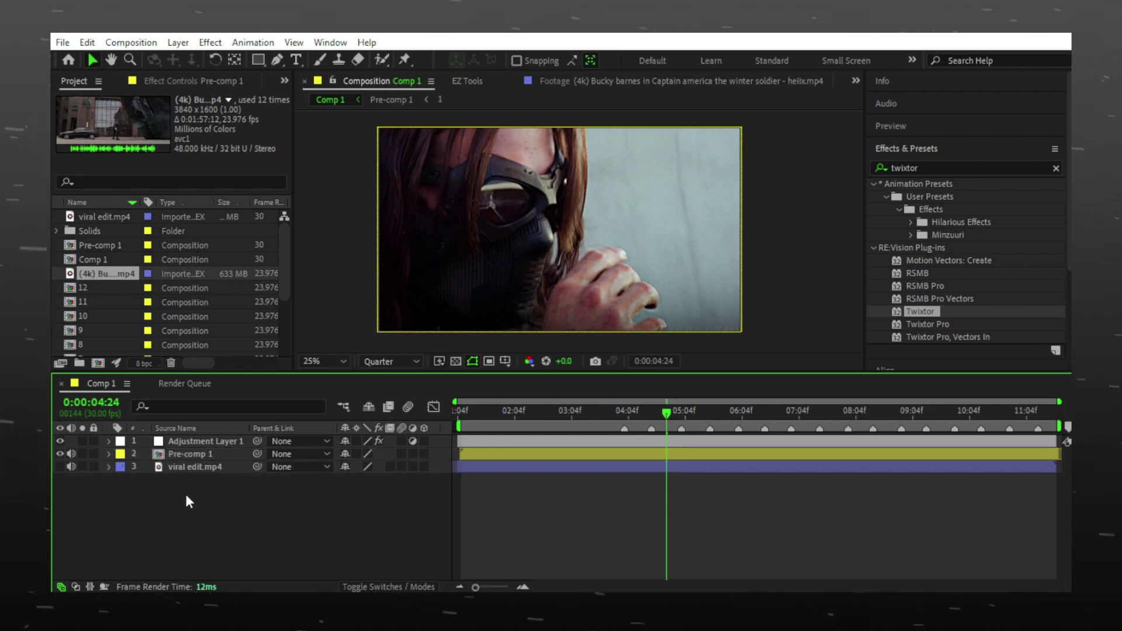
scroll(108, 300, "down", 3)
scroll(108, 300, "up", 3)
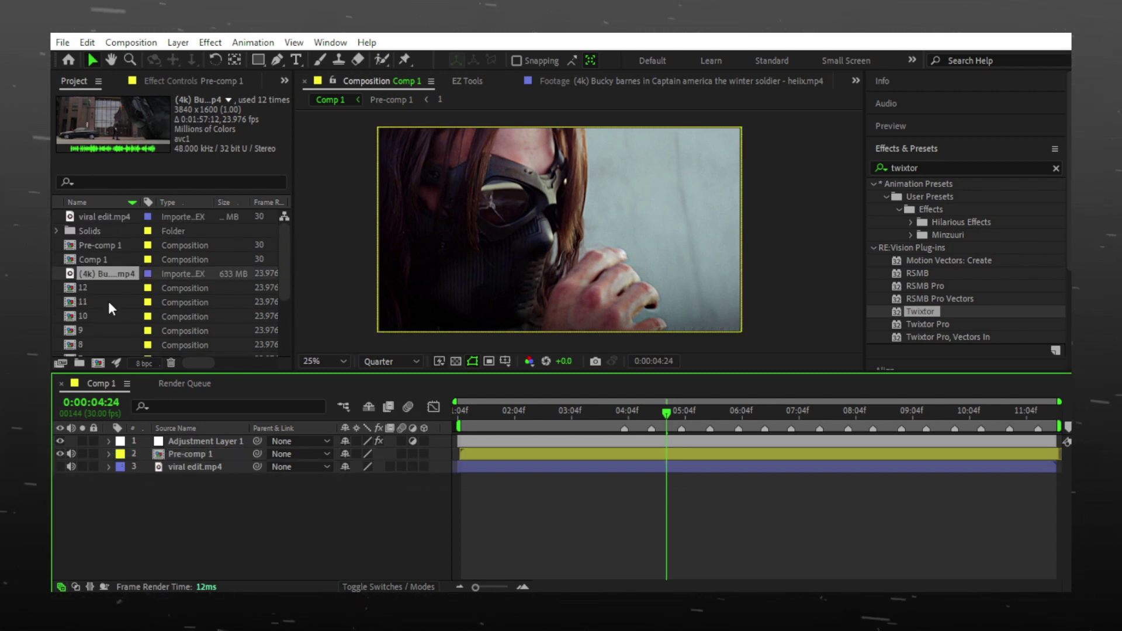
scroll(69, 292, "down", 2)
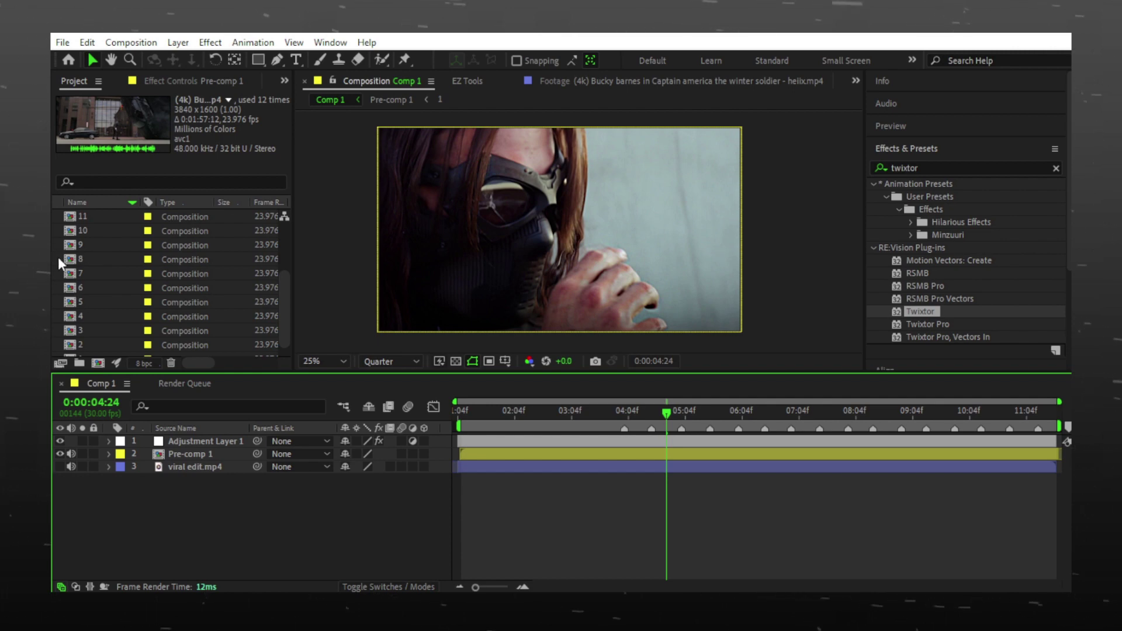
Create a 'pre comps' folder and gather the compositions into it
left_click(79, 363)
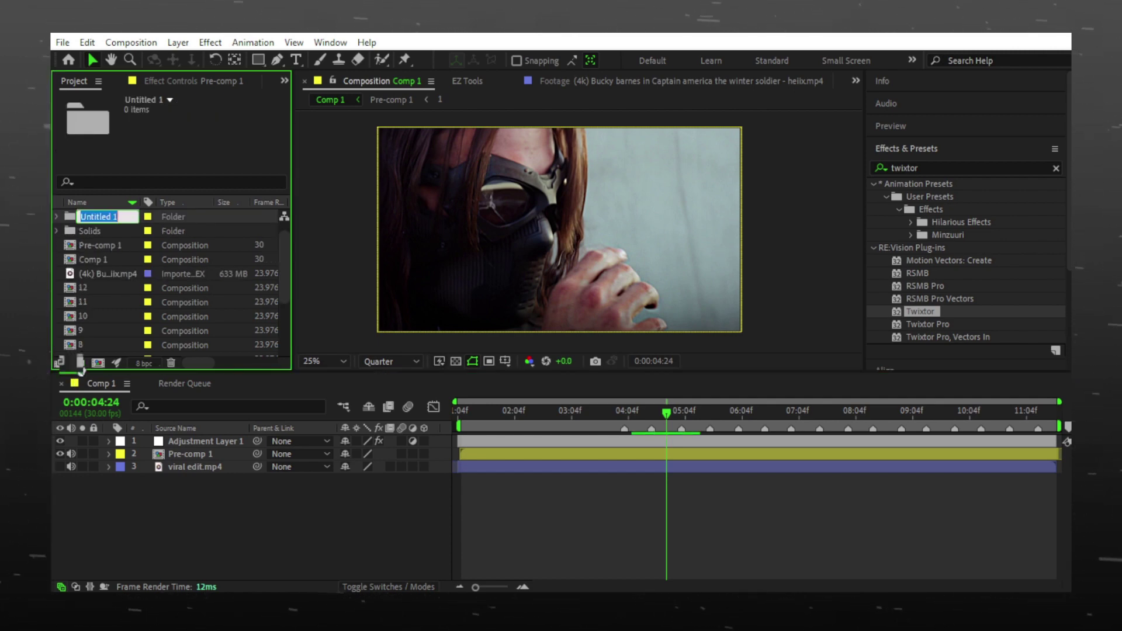
type("pre comps")
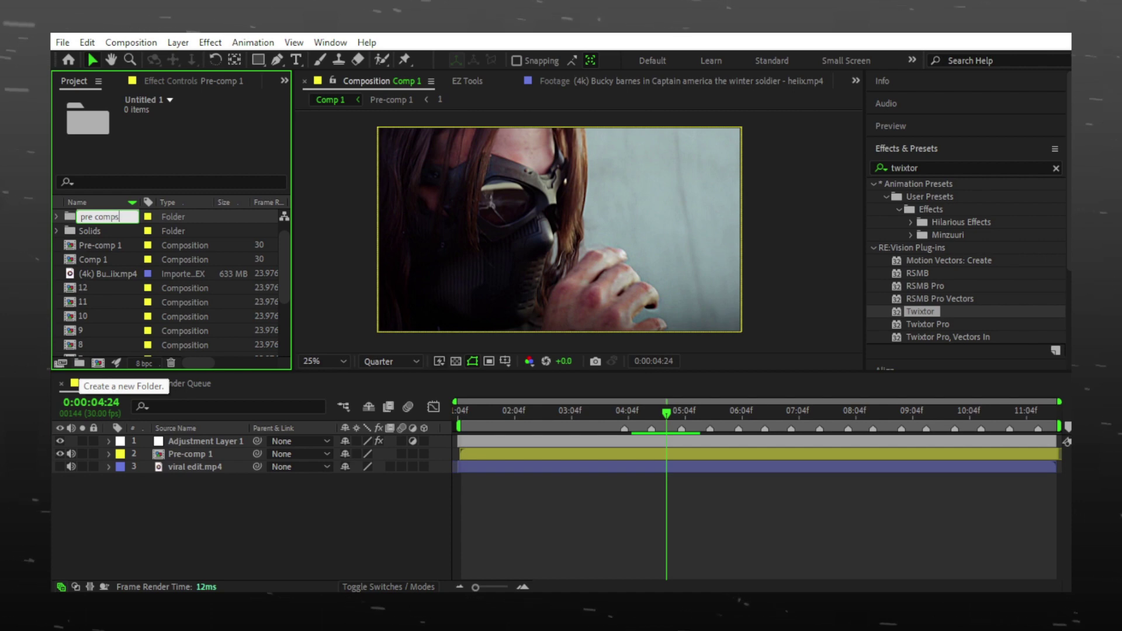
key("Return")
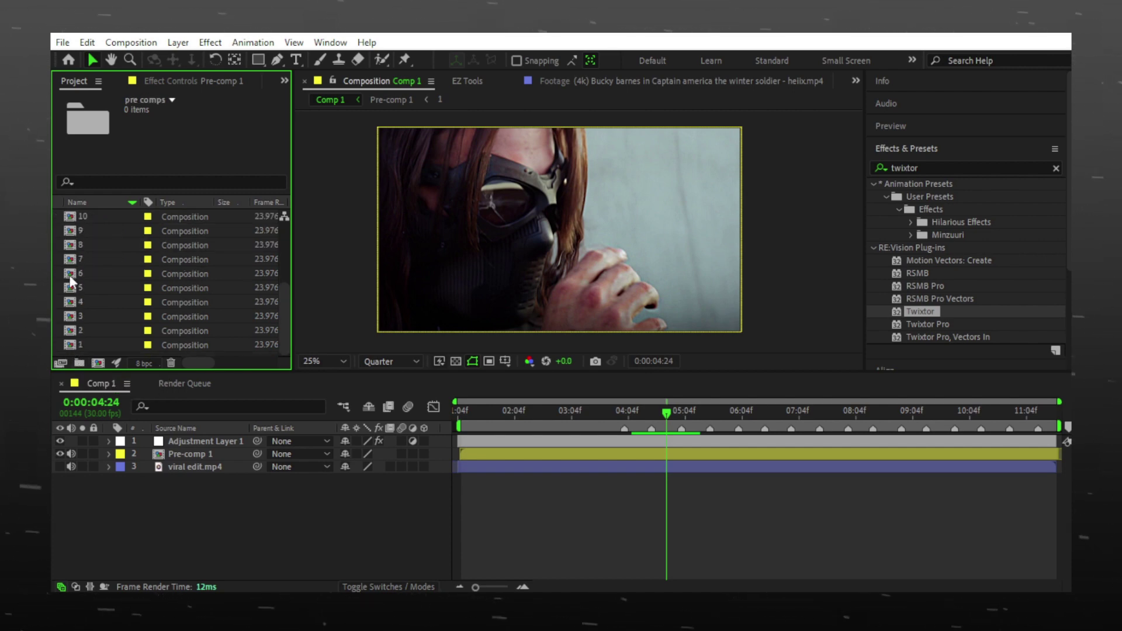
left_click_drag(56, 351, 103, 232)
Create a 'videos' folder and move both footage files into it
left_click(79, 362)
type("videos")
key("Return")
left_click(76, 494)
key("Home")
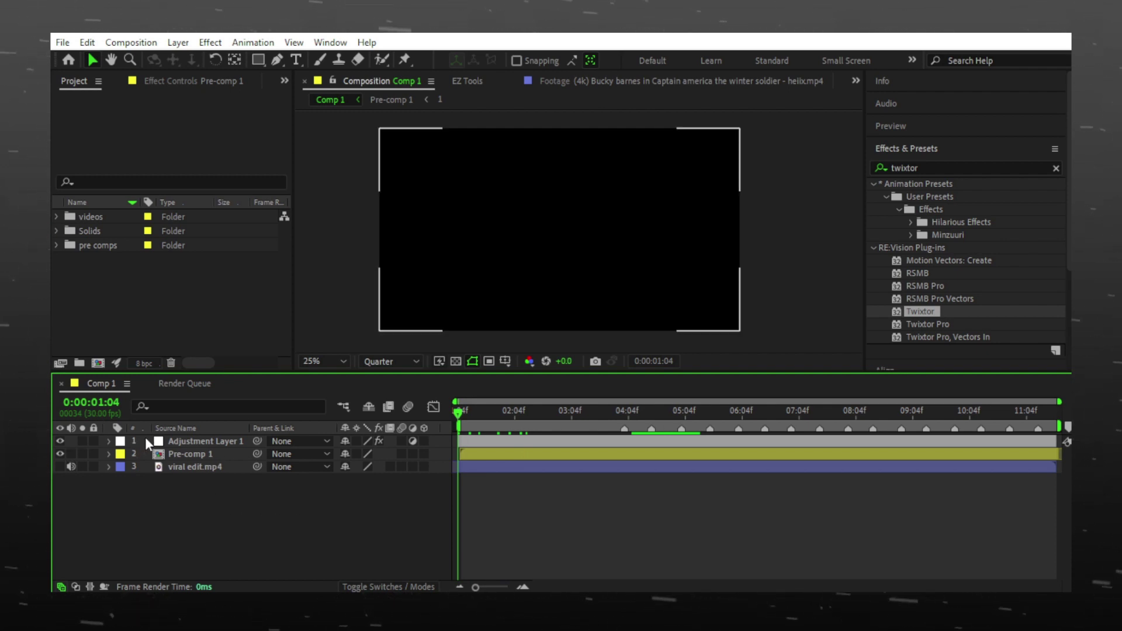
Add a new Adjustment Layer 2 to Comp 1
right_click(177, 486)
mouse_move(288, 303)
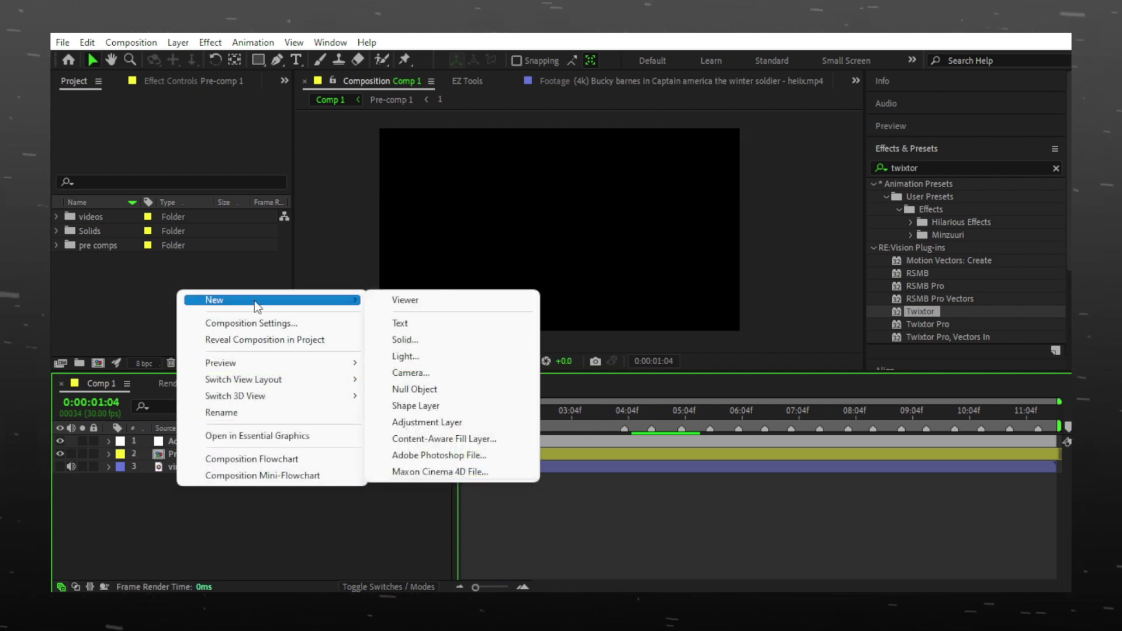
left_click(430, 423)
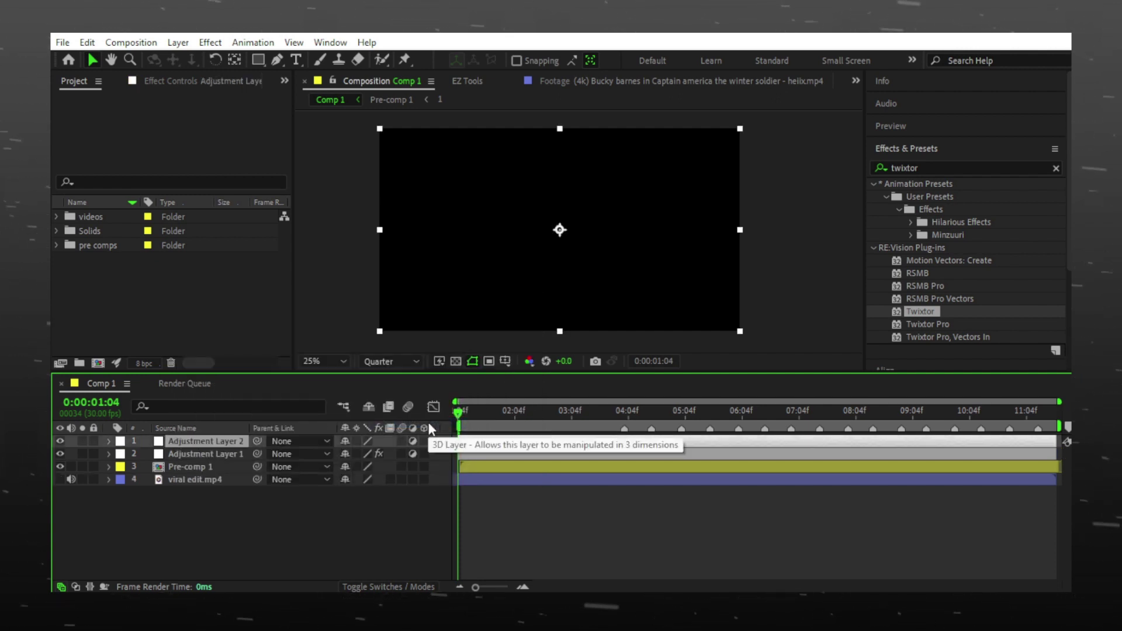
key("space")
Apply Directional Blur to Adjustment Layer 2 and move the time to 0:00:04:02
key("ctrl+5")
key("BackSpace")
type("directional")
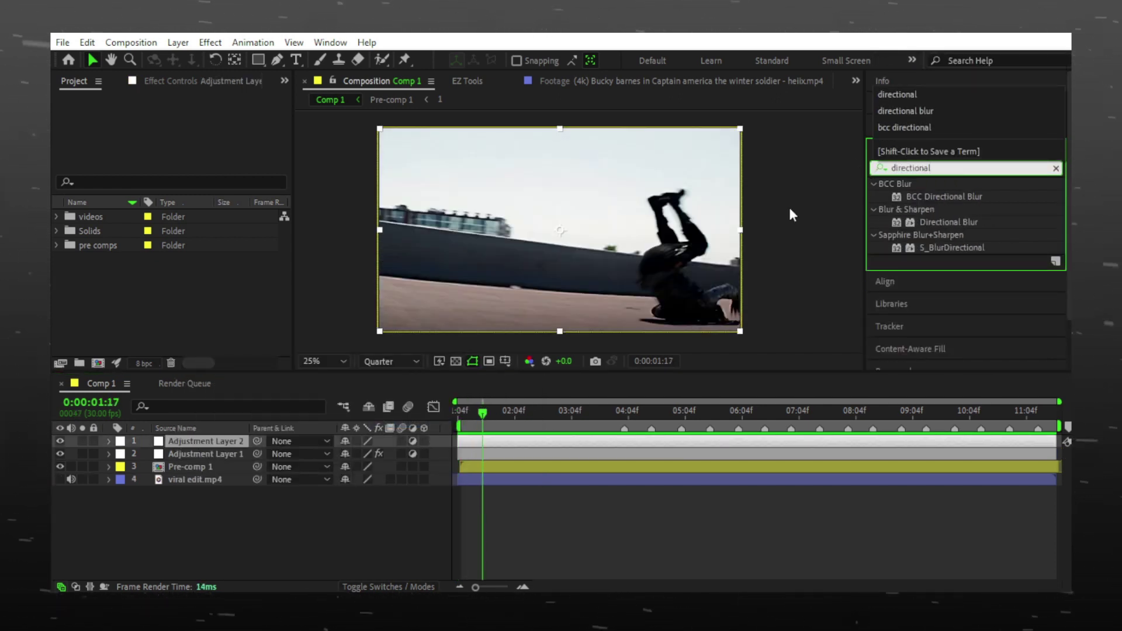
left_click_drag(938, 221, 620, 440)
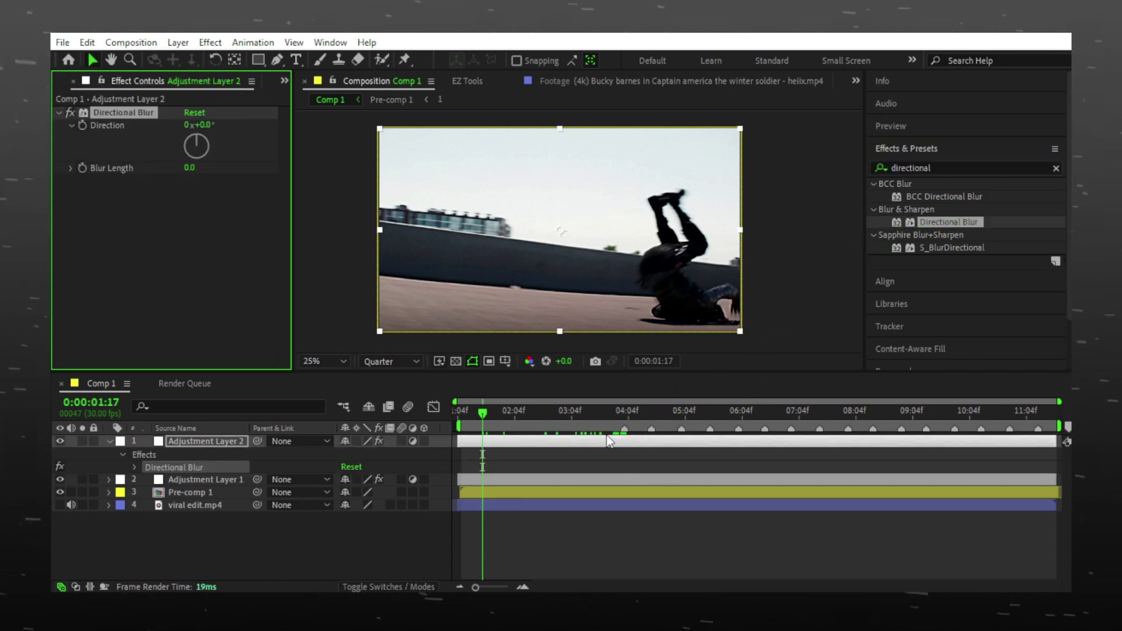
left_click_drag(476, 416, 624, 415)
Keyframe Directional Blur's Blur Length at 300 on 0:00:04:02
left_click(86, 168)
left_click(193, 168)
key("Return")
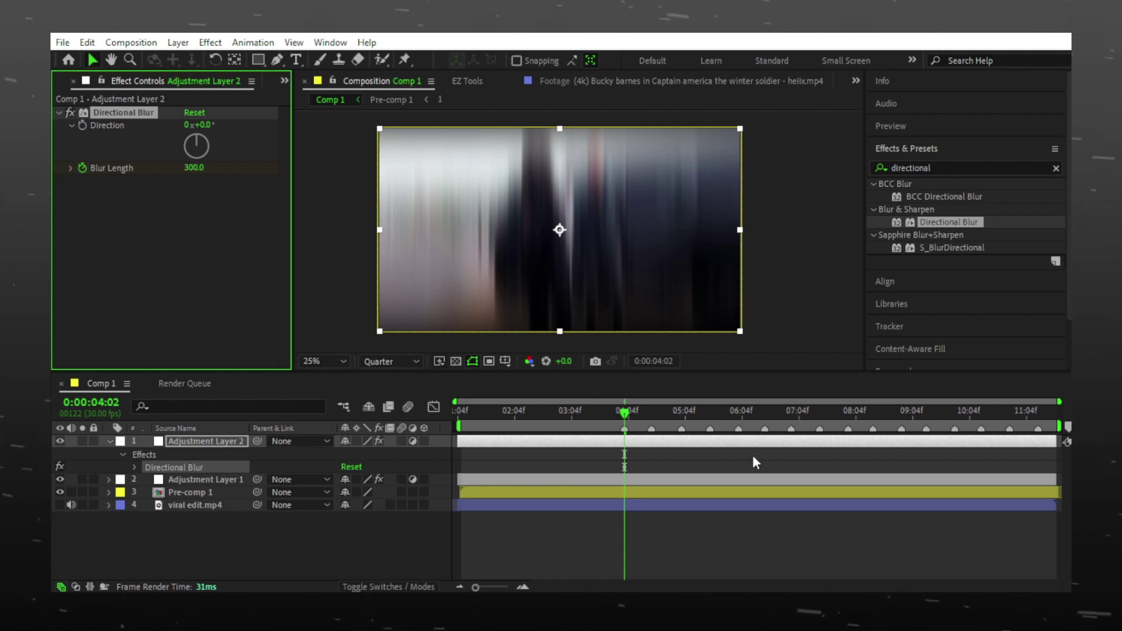
key("u")
left_click(523, 587)
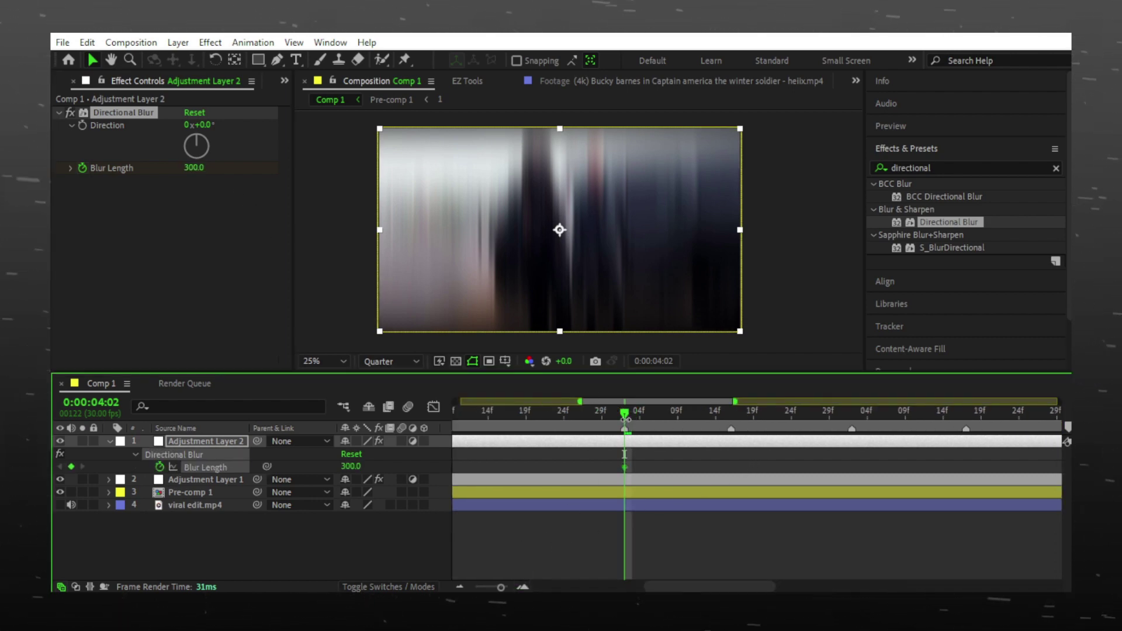
Add Blur Length keyframes of 0 at 0:00:03:29 and 0:00:04:05
left_click_drag(626, 416, 603, 416)
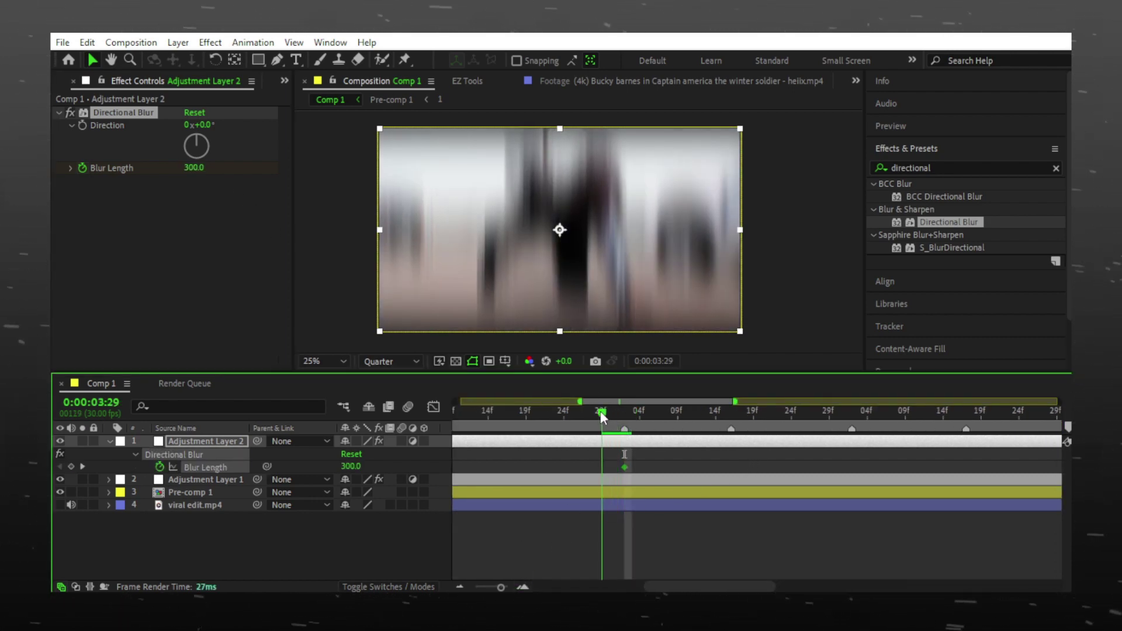
left_click(193, 168)
type("0")
key("Return")
left_click_drag(603, 417, 648, 414)
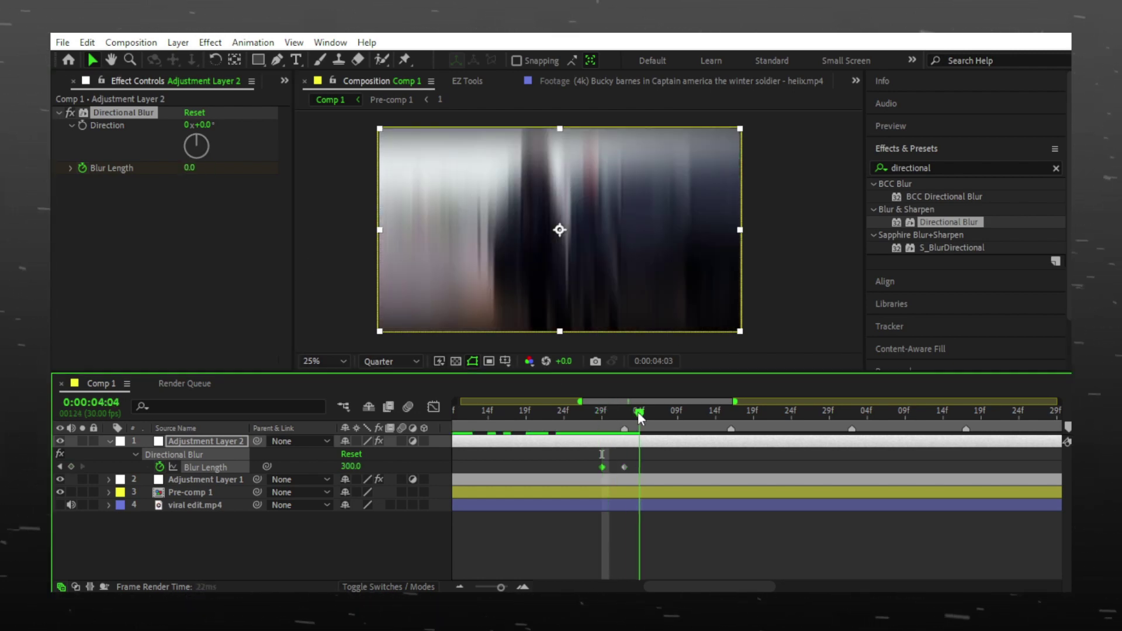
left_click(191, 167)
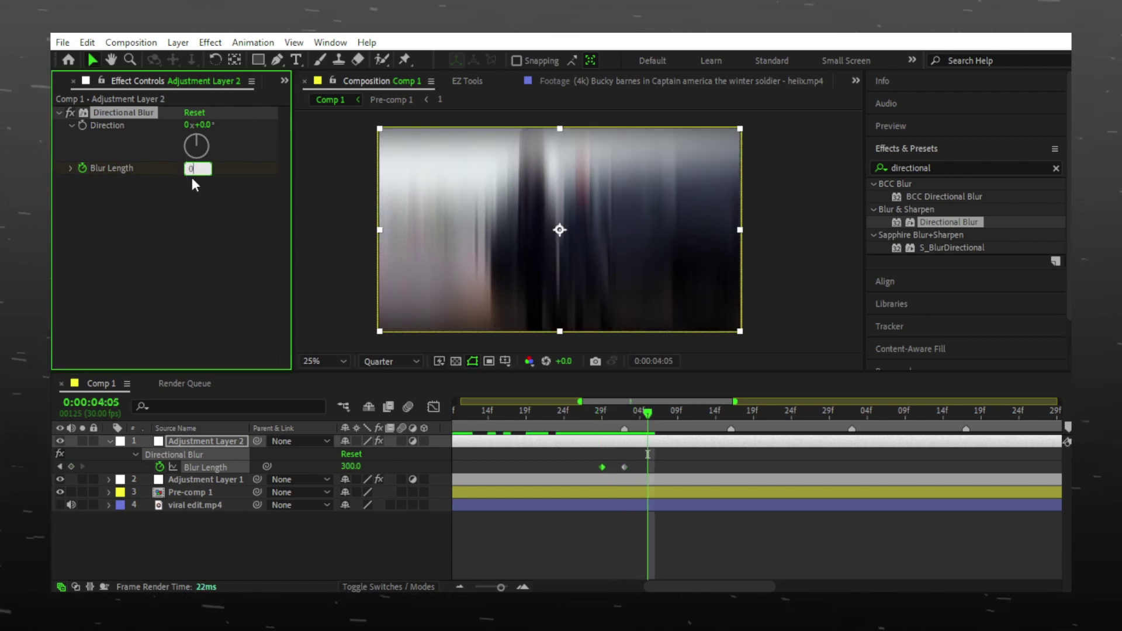
type("0")
key("Return")
Apply Easy Ease to the three Blur Length keyframes and preview the transition
left_click_drag(585, 459, 679, 483)
key("F9")
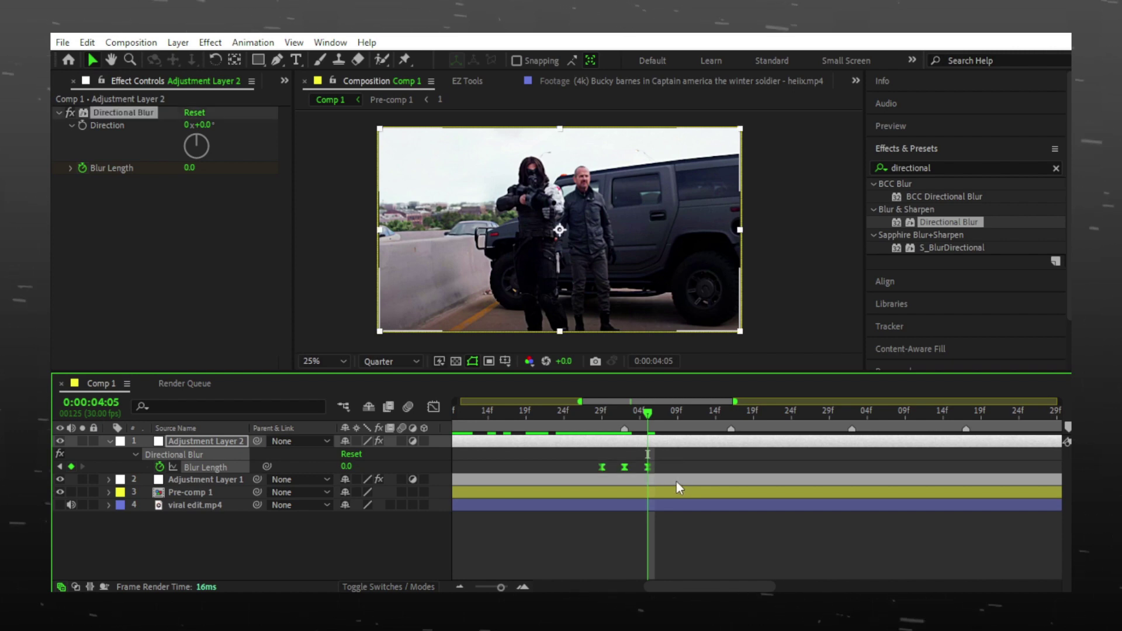
left_click_drag(647, 413, 733, 416)
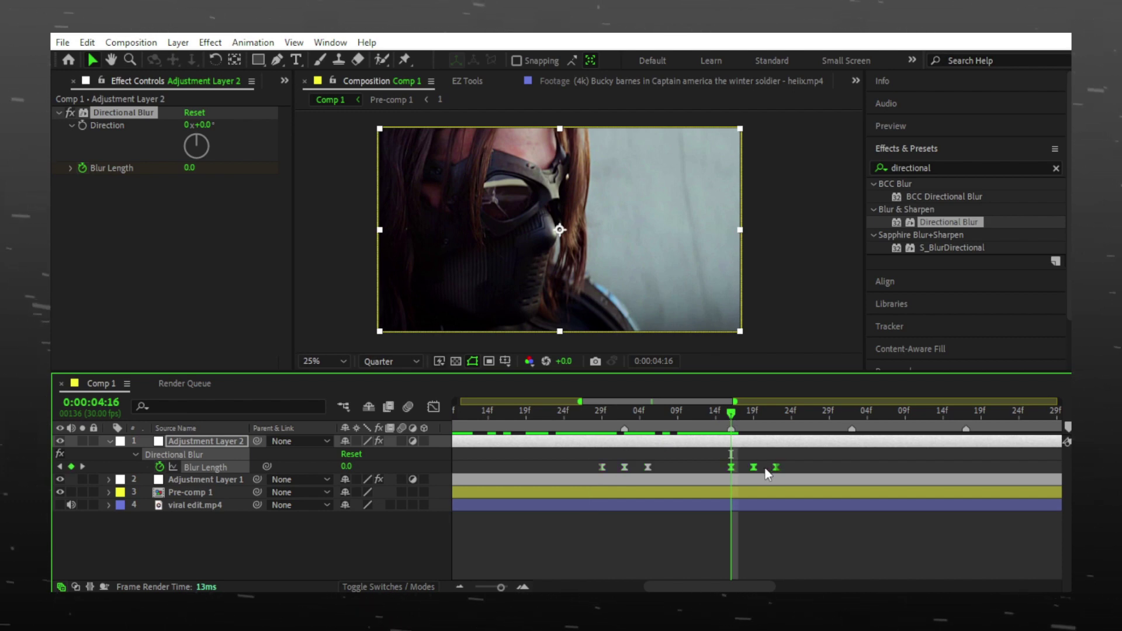
key("space")
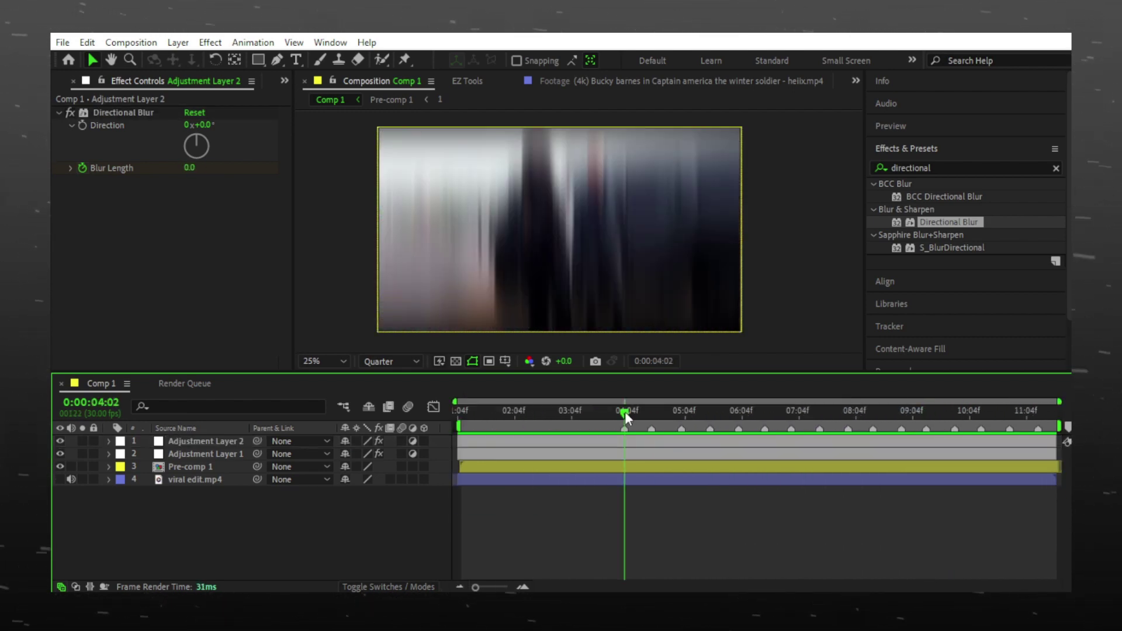
left_click_drag(624, 416, 699, 418)
Apply Motion Tile to Pre-comp 1 with Output Width 200 and Mirror Edges, then preview
left_click(484, 470)
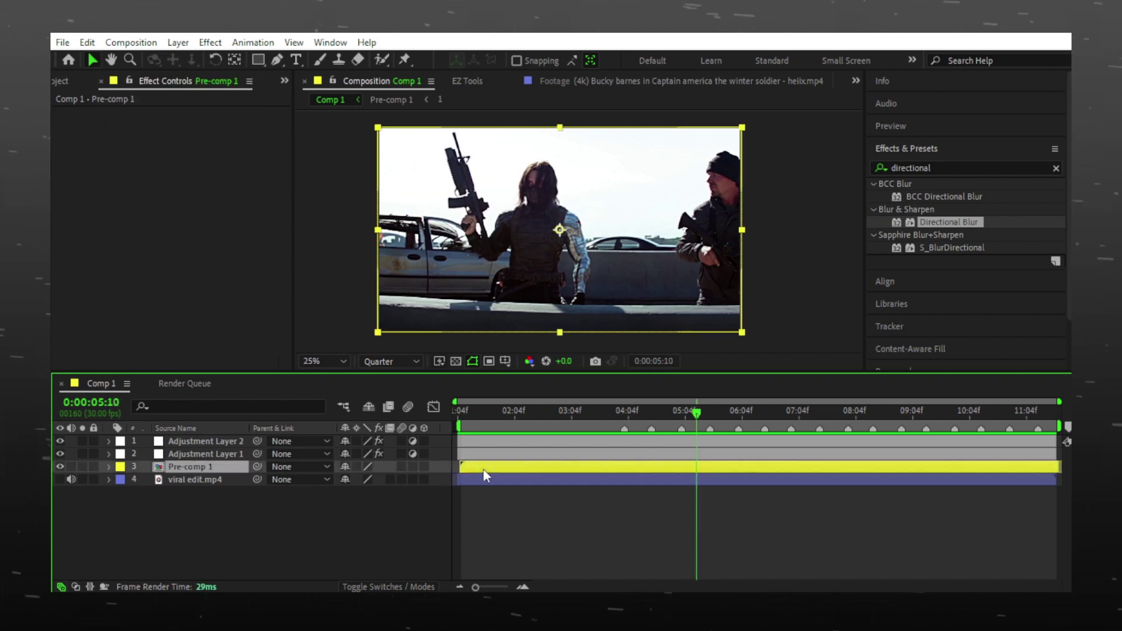
left_click_drag(931, 168, 905, 168)
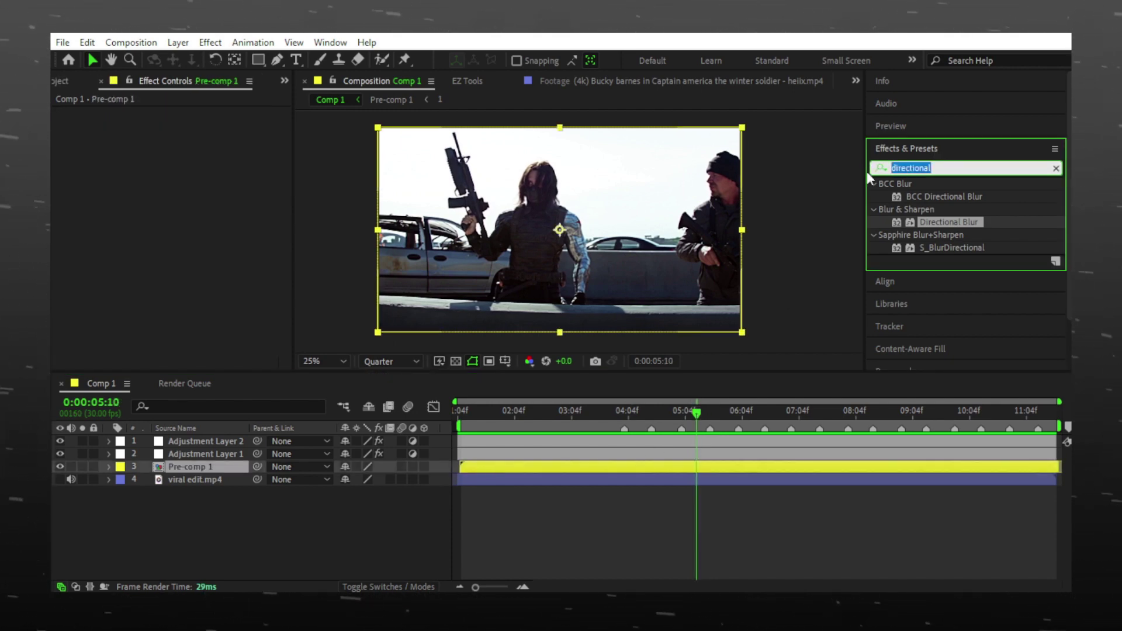
type("motion tile")
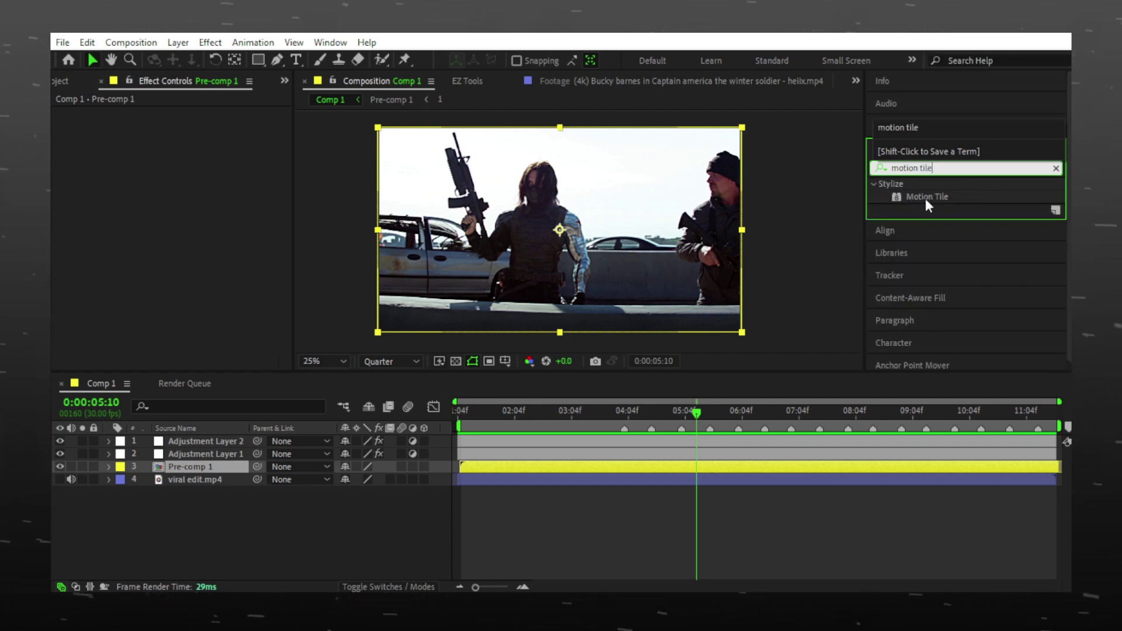
left_click_drag(924, 199, 668, 465)
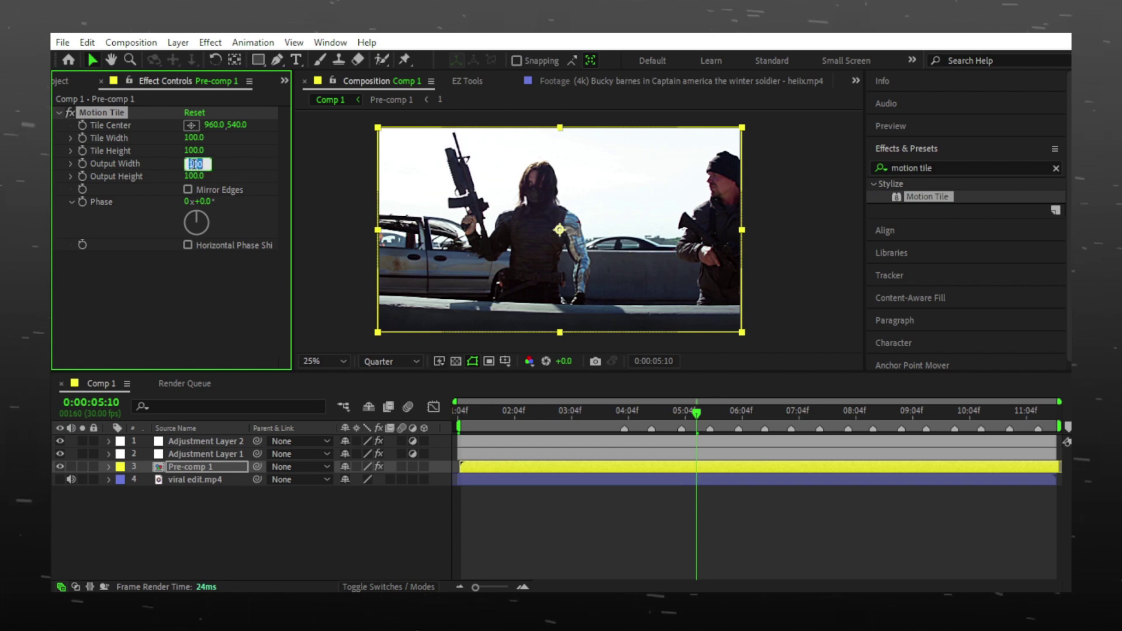
key("Return")
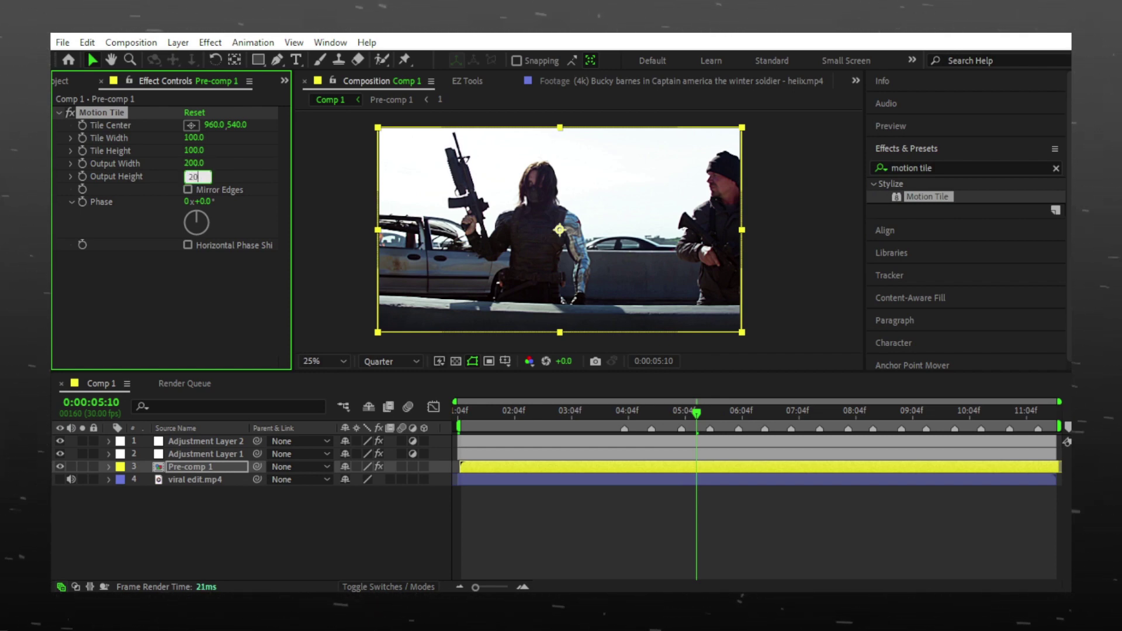
left_click(187, 190)
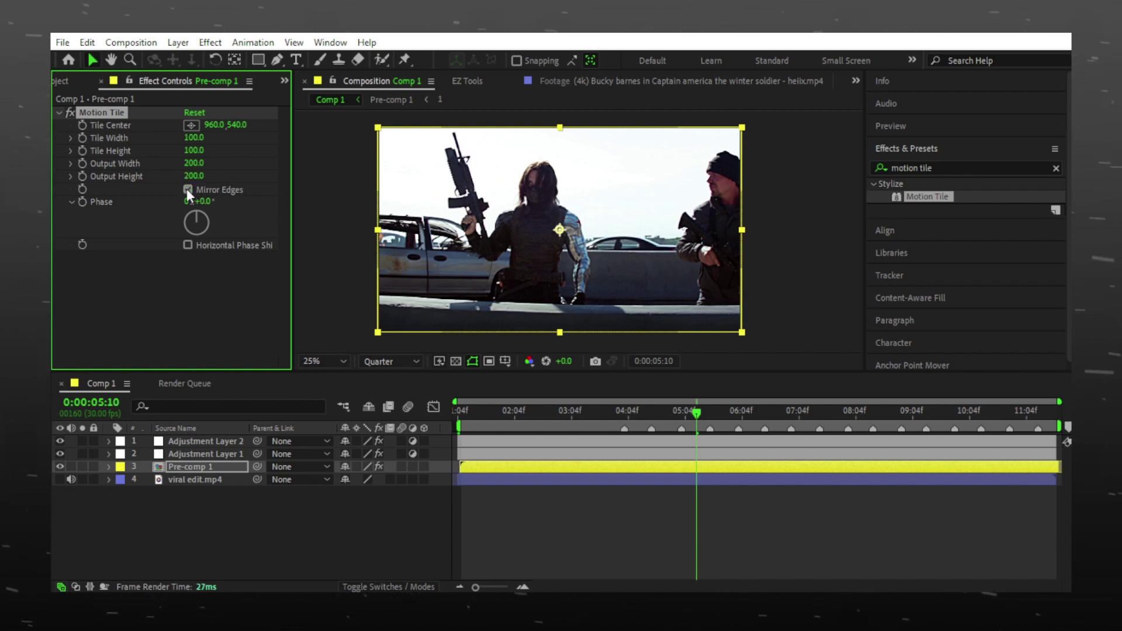
left_click(636, 519)
key("Home")
key("space")
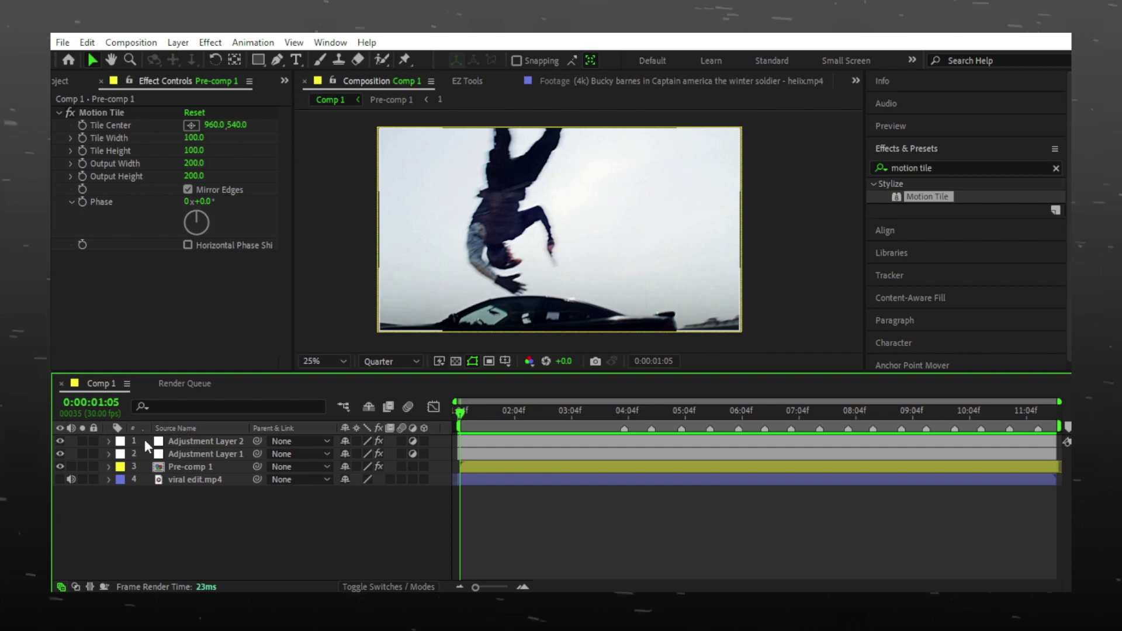
Pre-compose both adjustment layers and Pre-comp 1 into Pre-comp 2
left_click(145, 446)
left_click(150, 465, "shift")
right_click(171, 467)
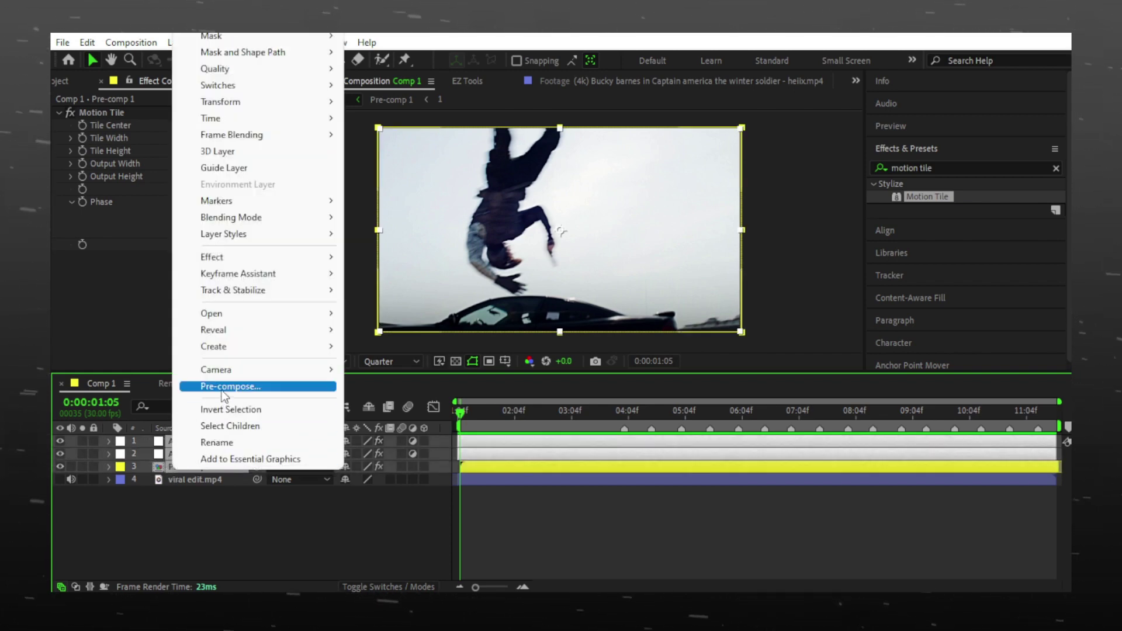
left_click(222, 391)
left_click(594, 410)
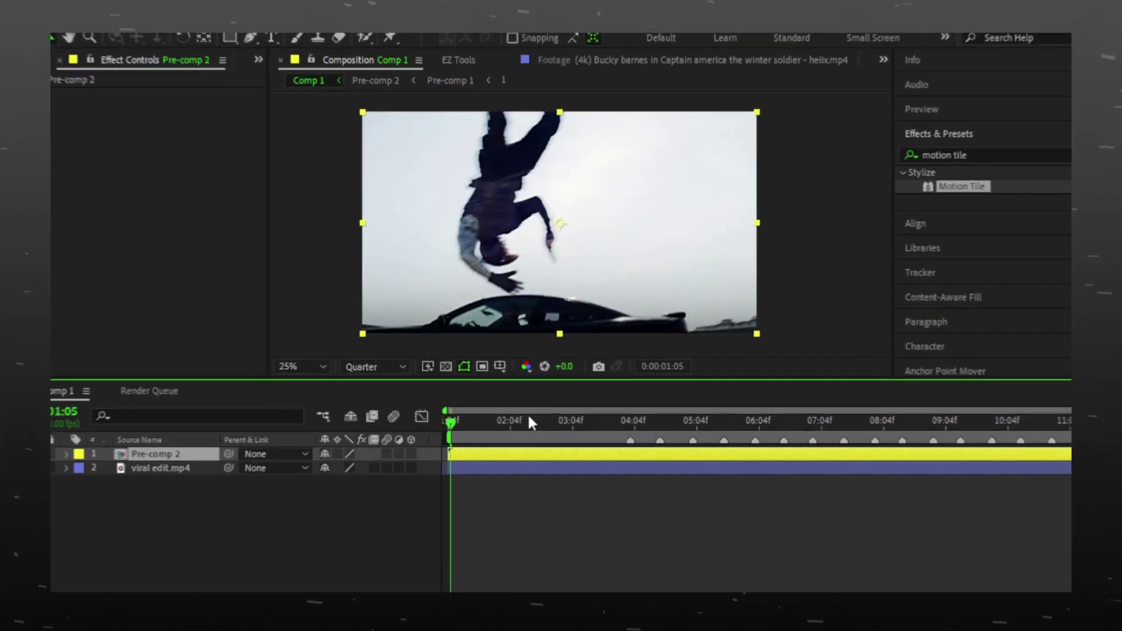
In Composition Settings, set Comp 1's width to 1080 and height to 1920
right_click(316, 283)
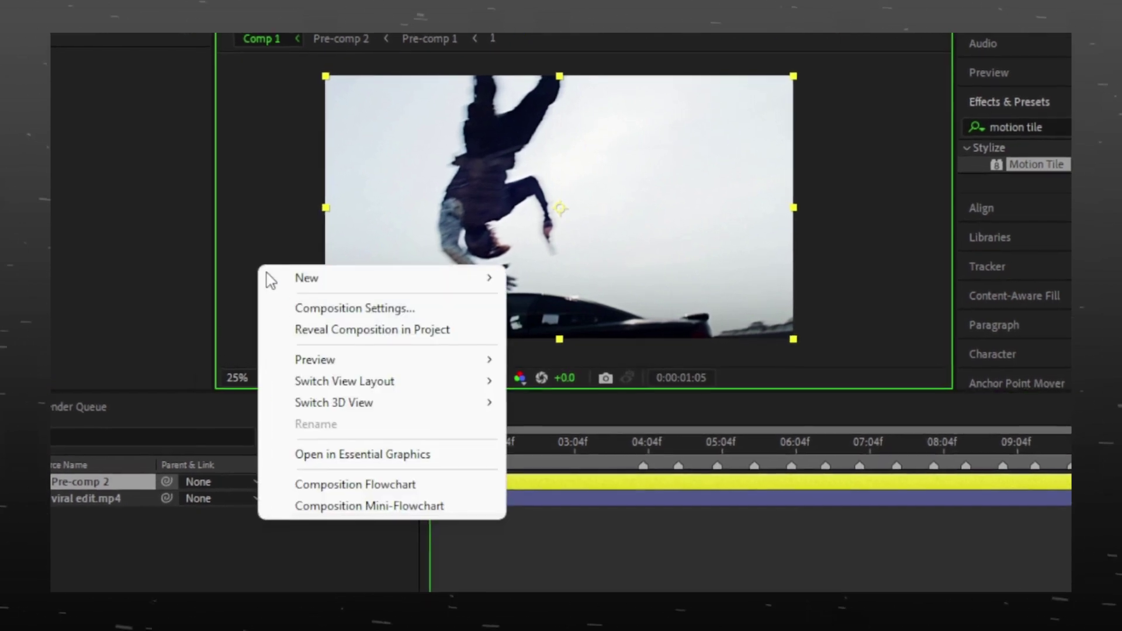
left_click(295, 309)
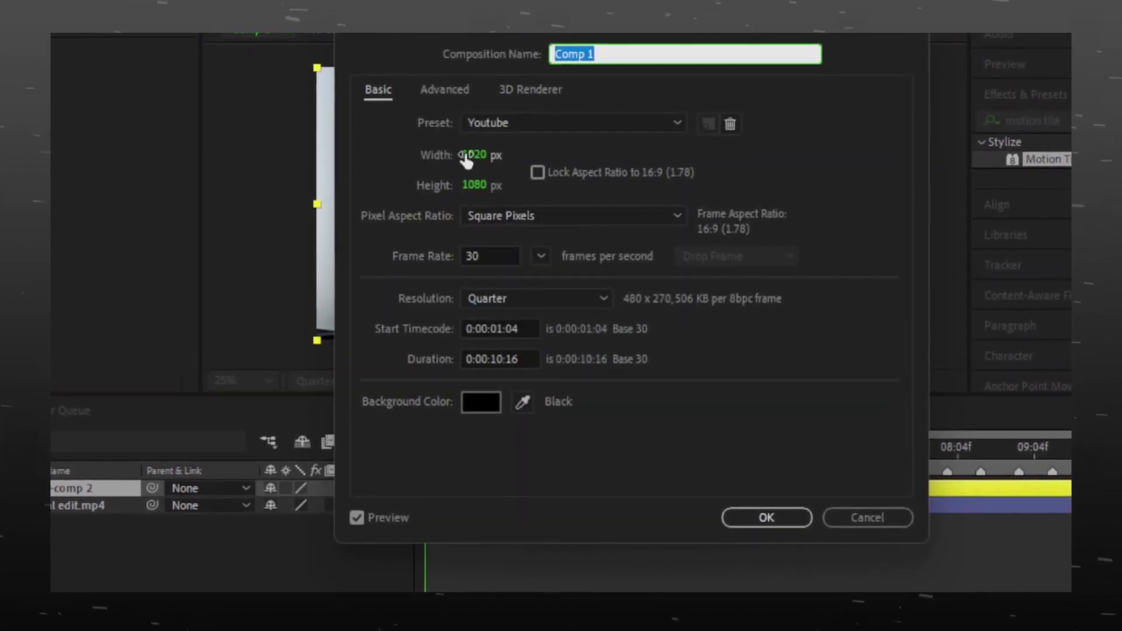
left_click(470, 155)
type("10")
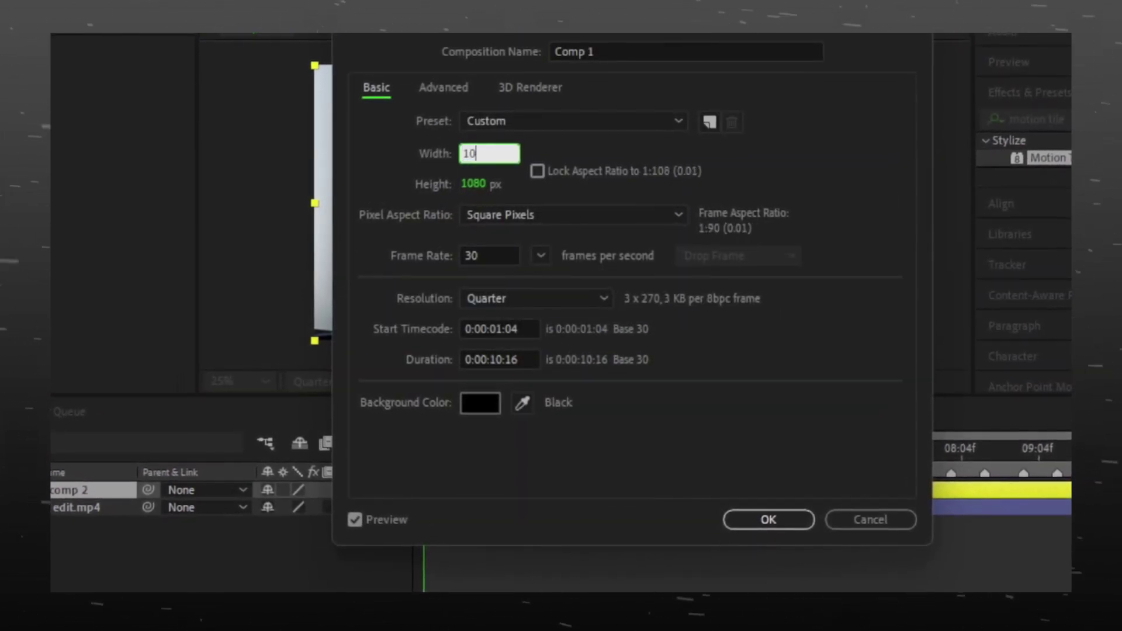
type("80")
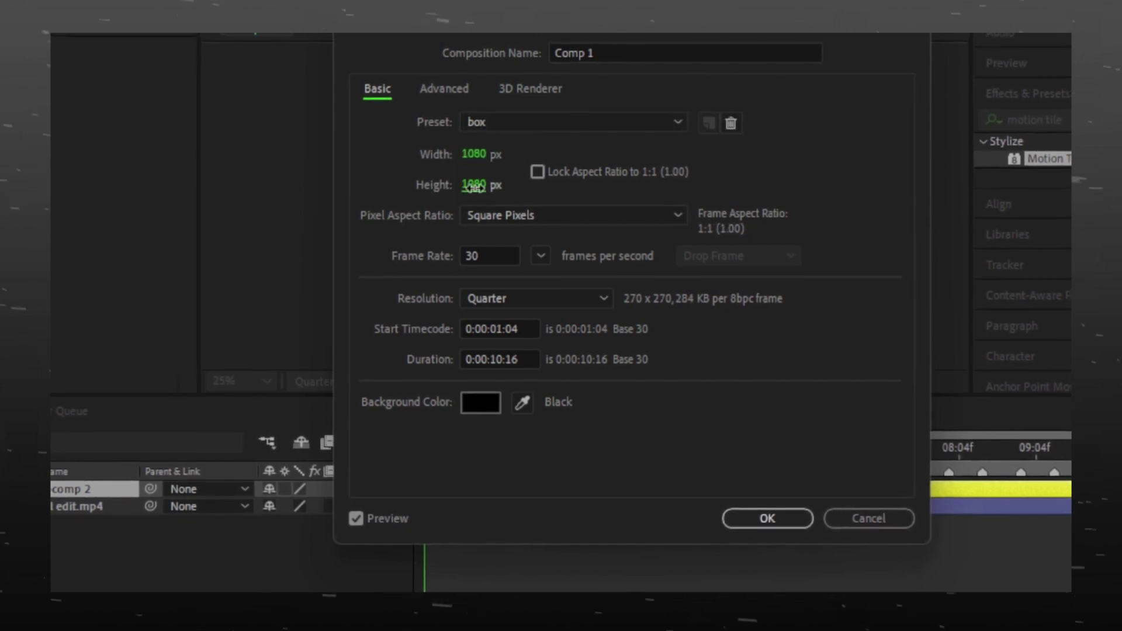
left_click(474, 186)
type("1920")
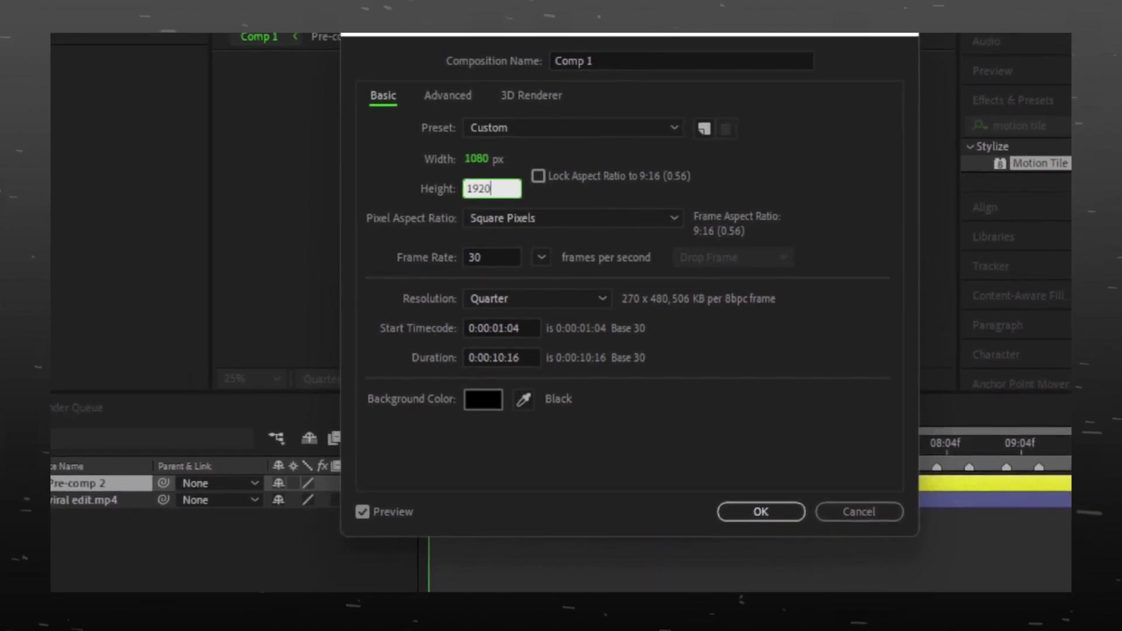
left_click(754, 511)
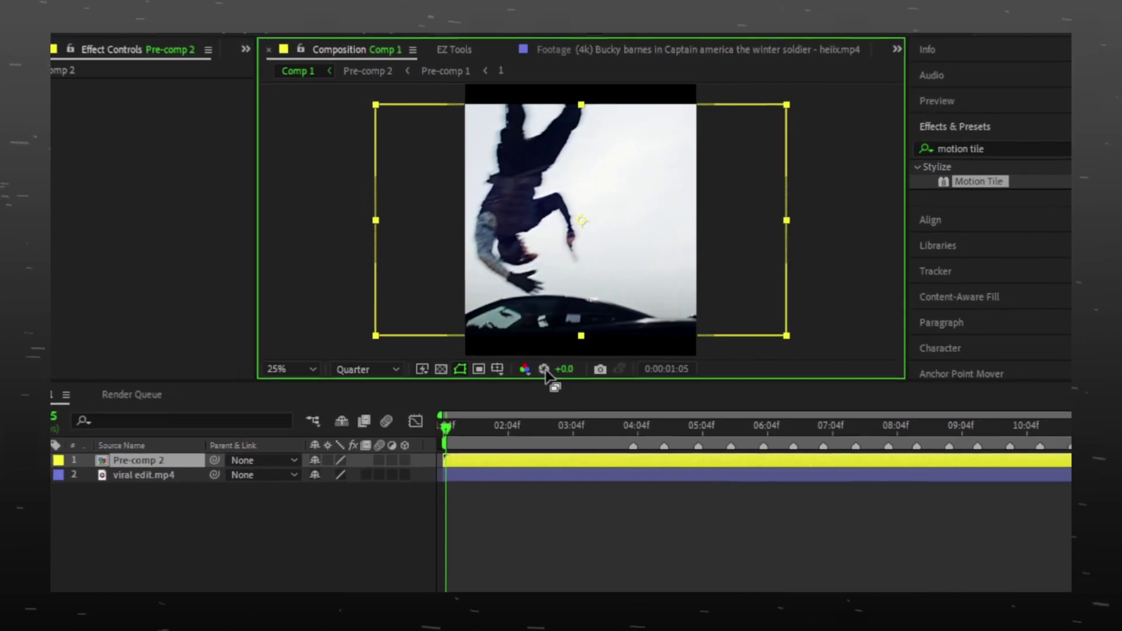
key("comma")
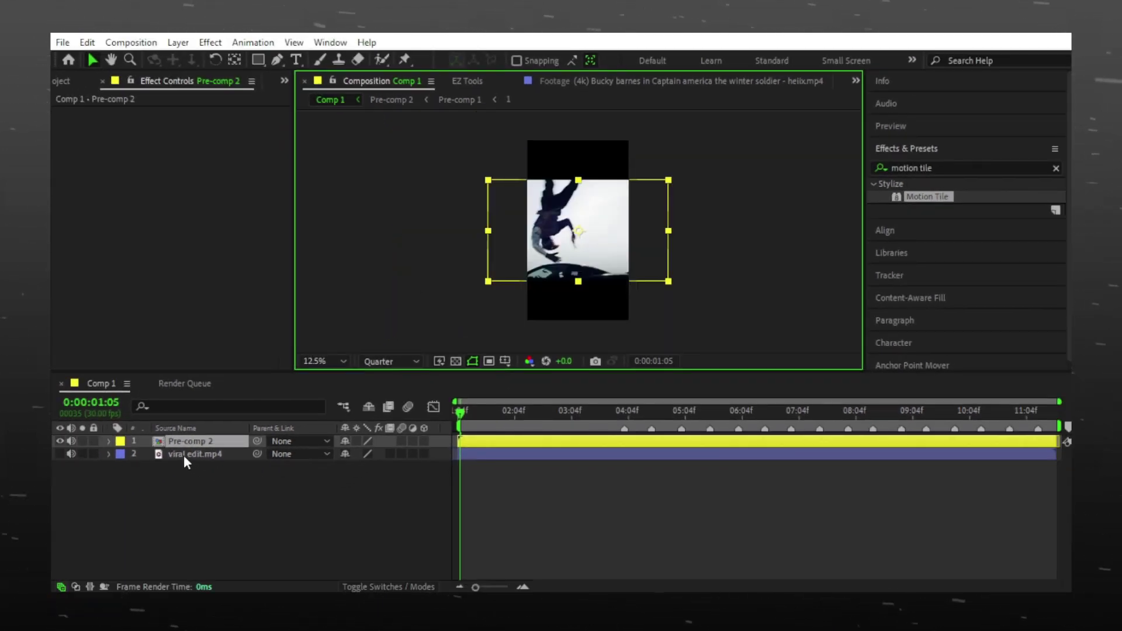
left_click(193, 452)
left_click(195, 440)
key("s")
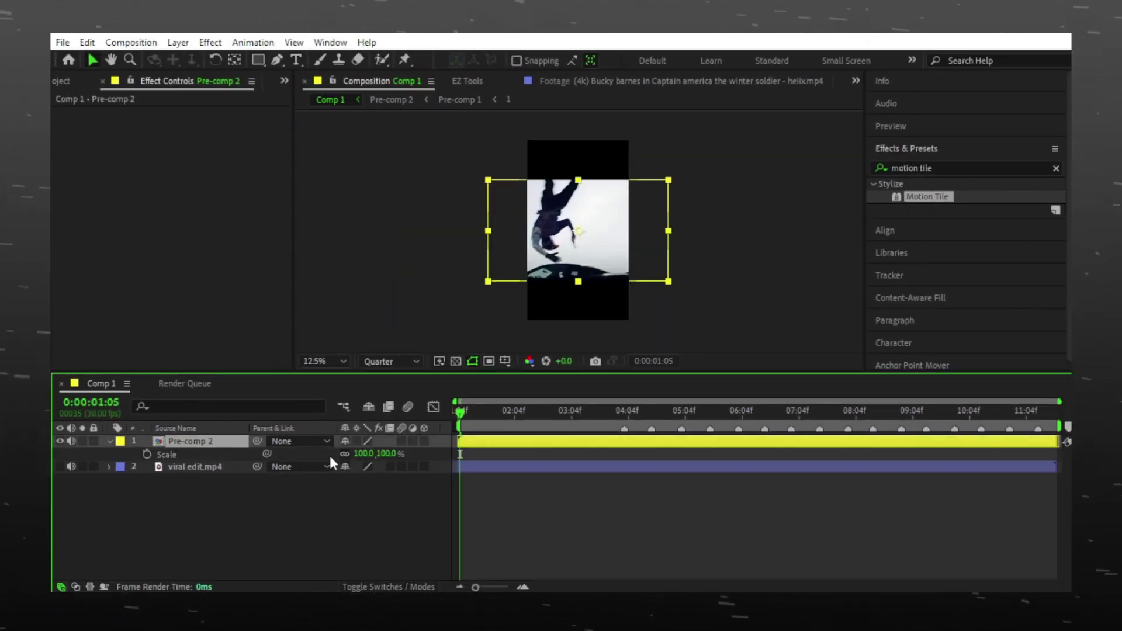
left_click_drag(372, 453, 385, 455)
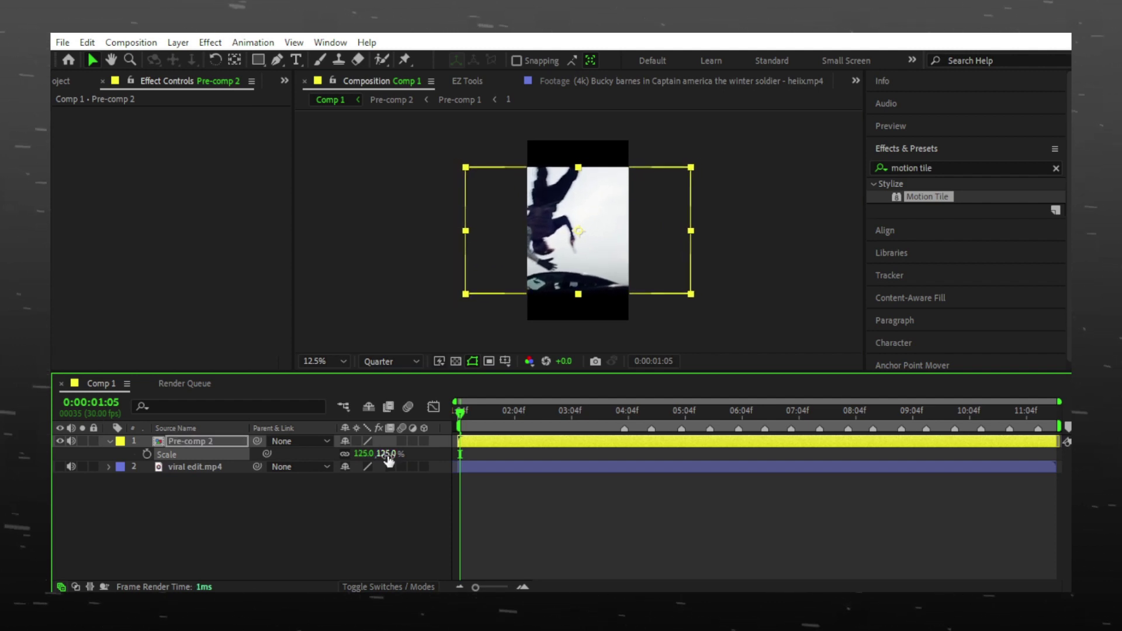
left_click(386, 505)
key("space")
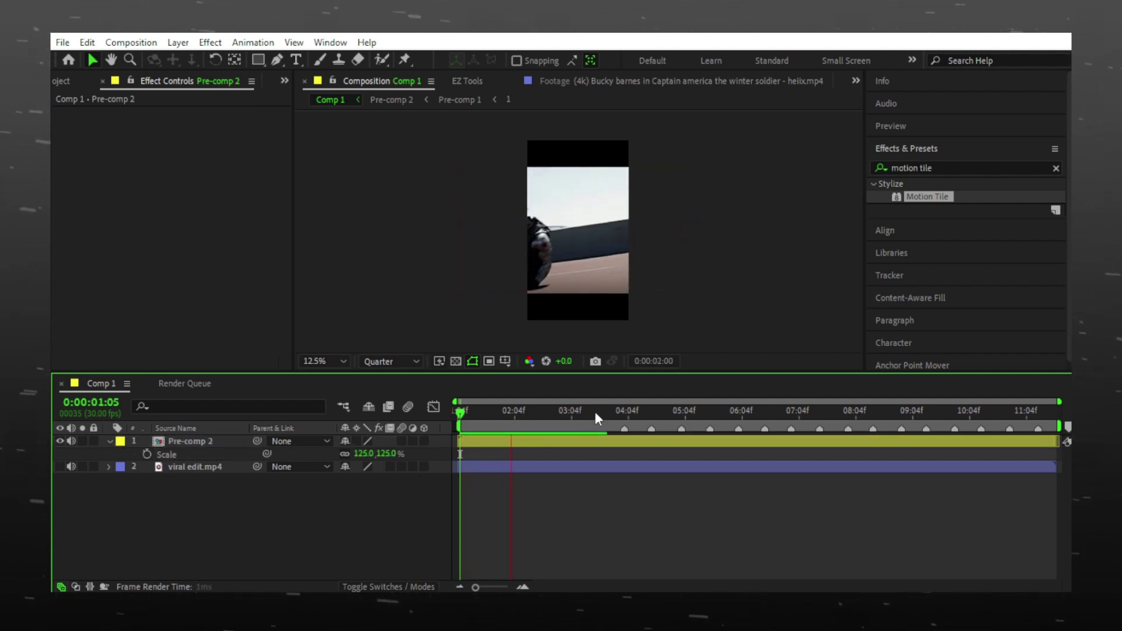
key("space")
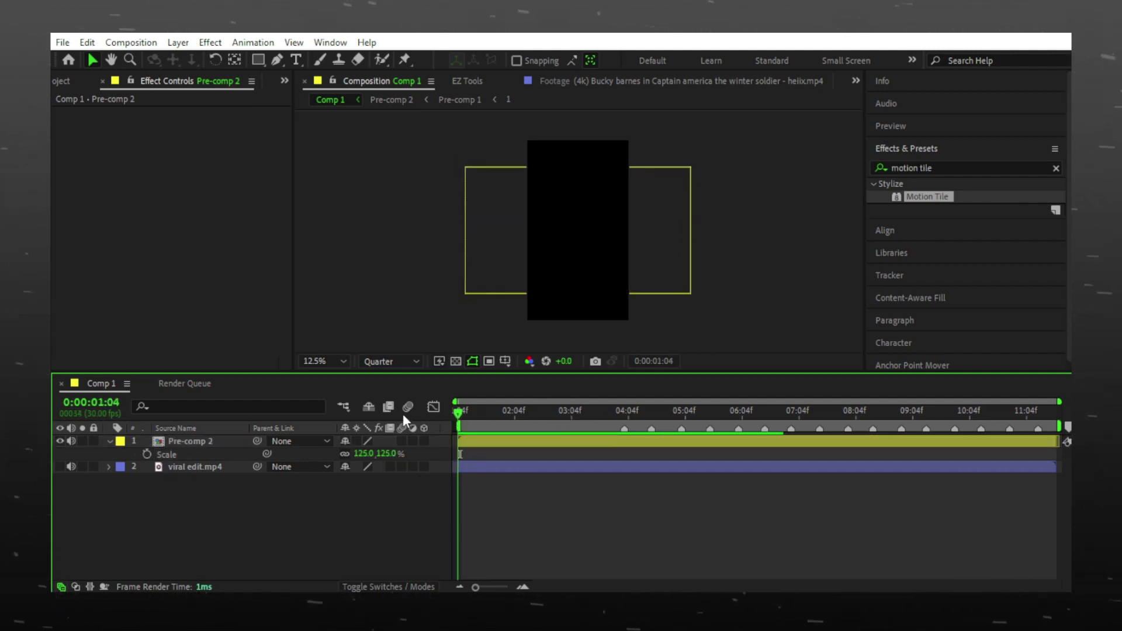
key("ctrl+z")
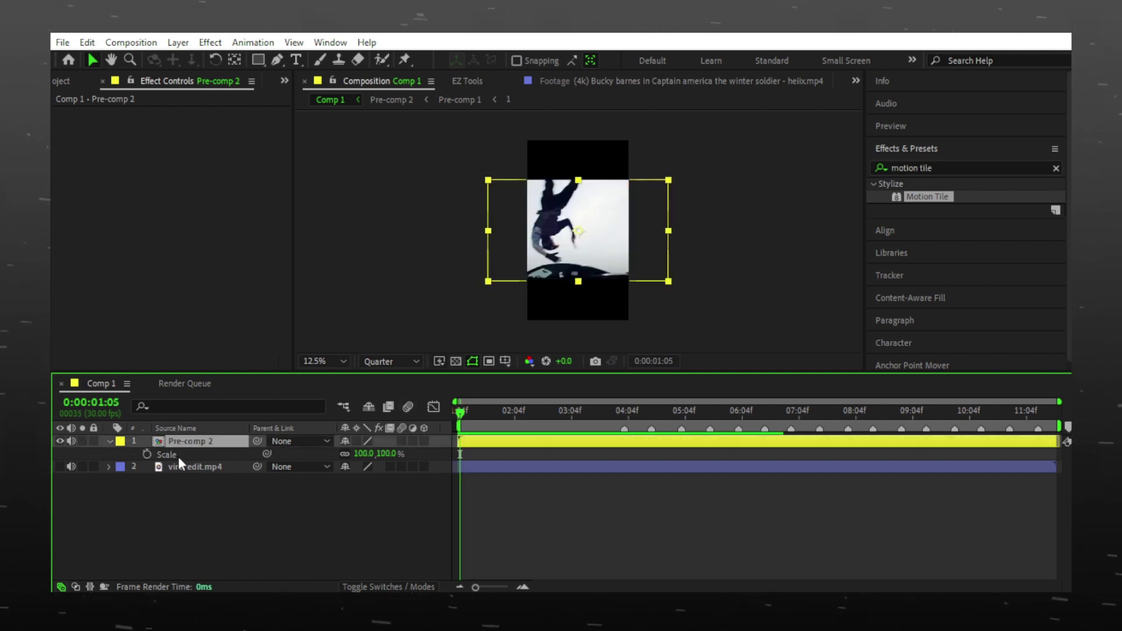
left_click(212, 493)
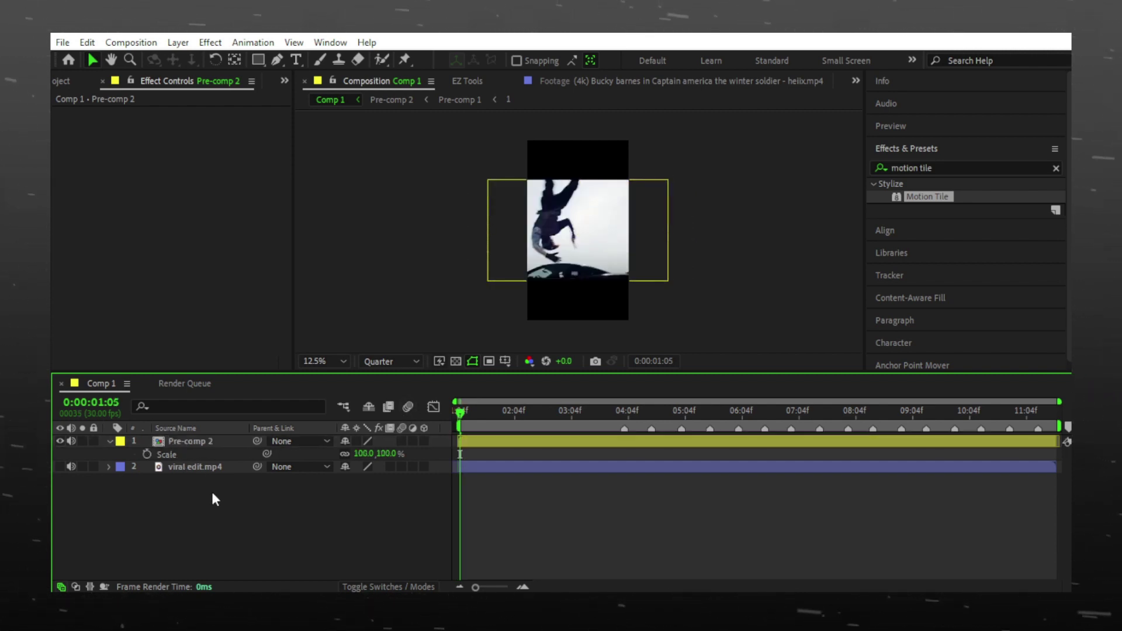
left_click(213, 443)
key("r")
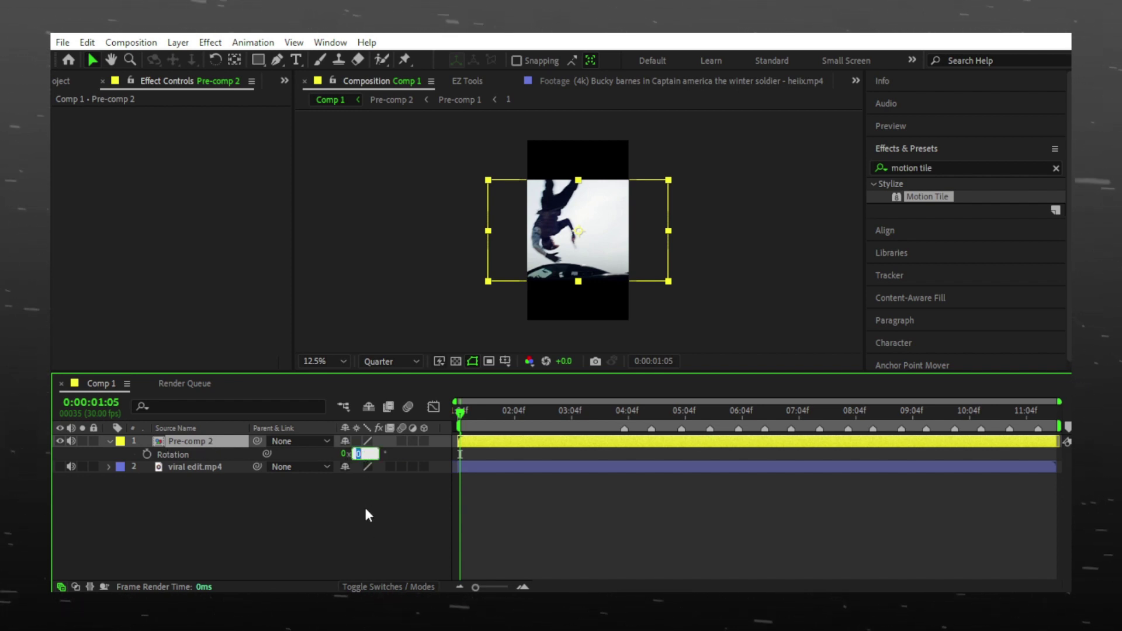
type("90")
key("Return")
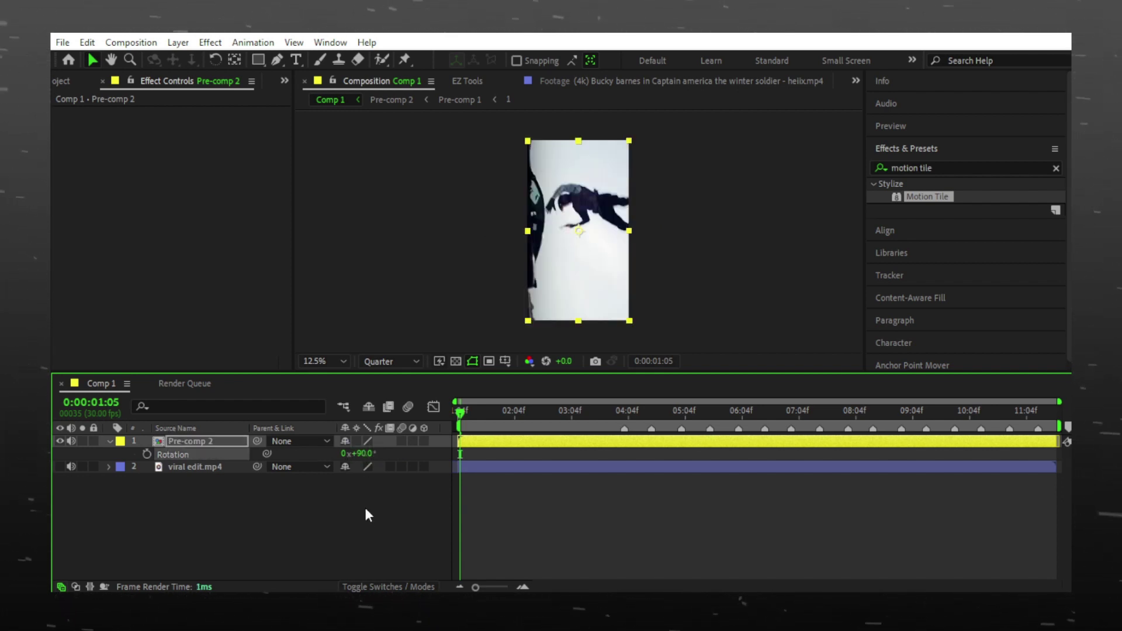
left_click_drag(588, 411, 445, 415)
left_click(316, 493)
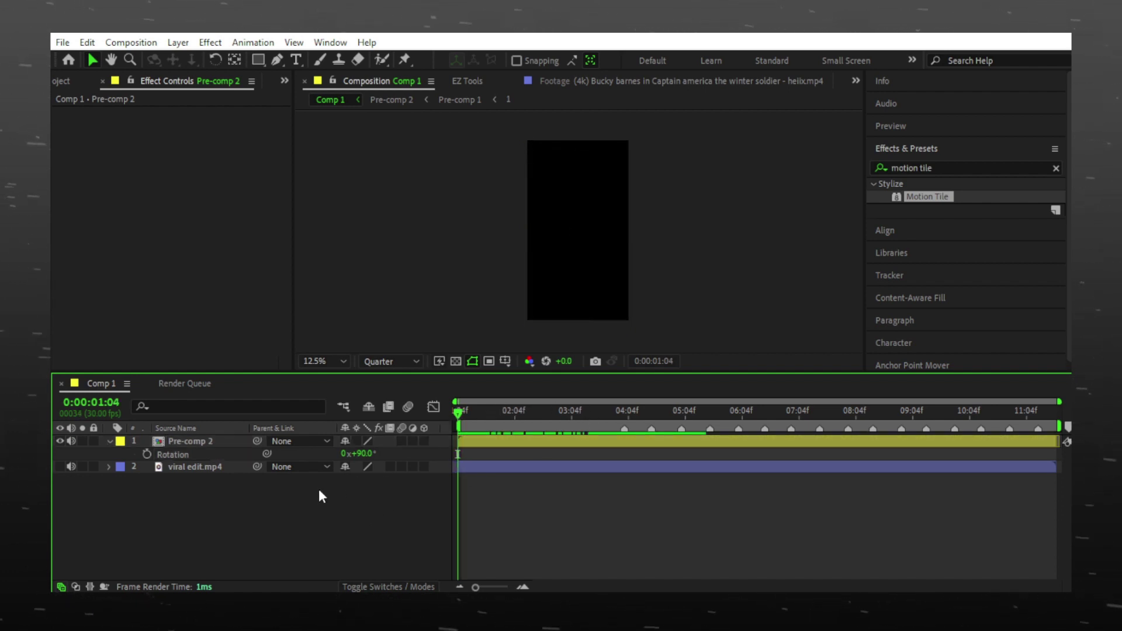
left_click(363, 453)
type("0")
key("Return")
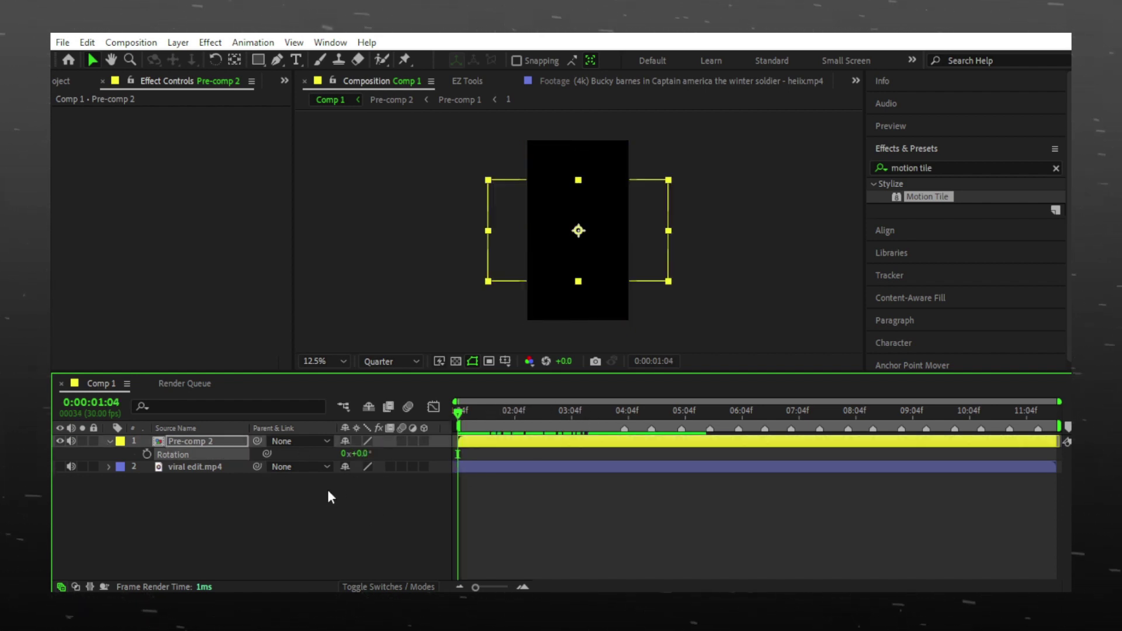
left_click(214, 440)
key("space")
left_click_drag(501, 414, 781, 409)
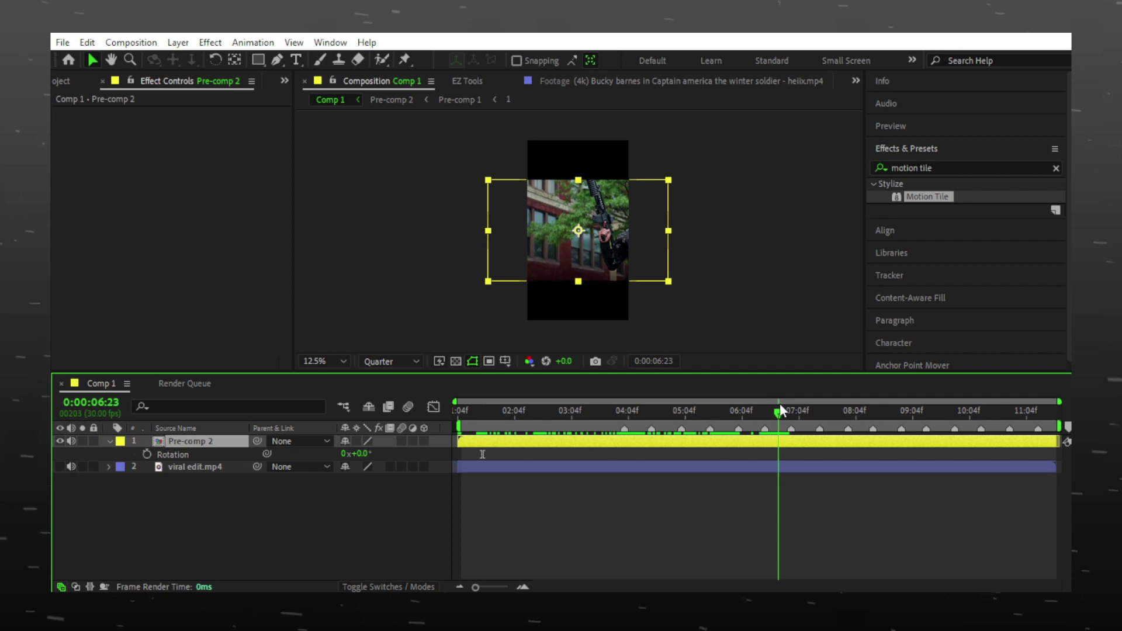
Inside Pre-comp 1, shift clip 7 to X 509 and clip 6 to X 542
double_click(776, 442)
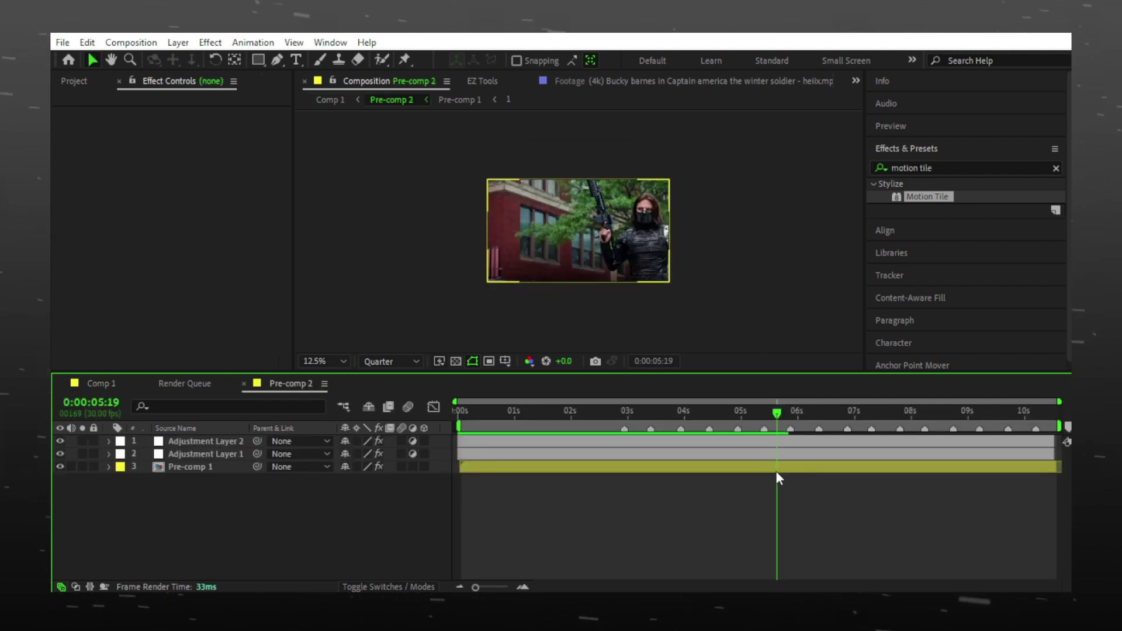
double_click(773, 468)
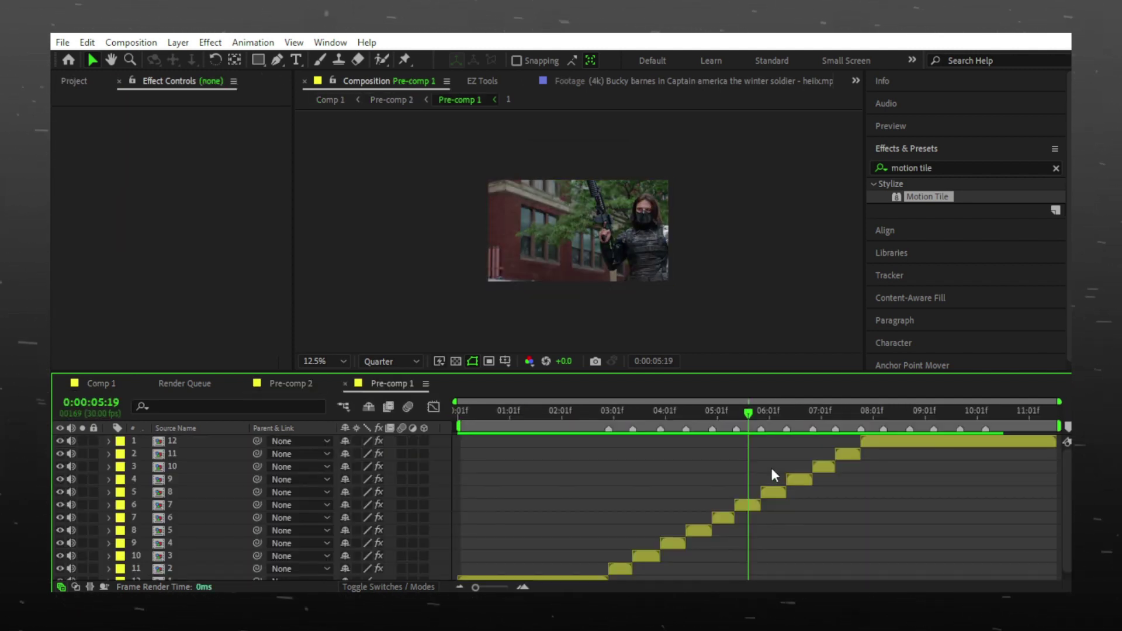
left_click(753, 506)
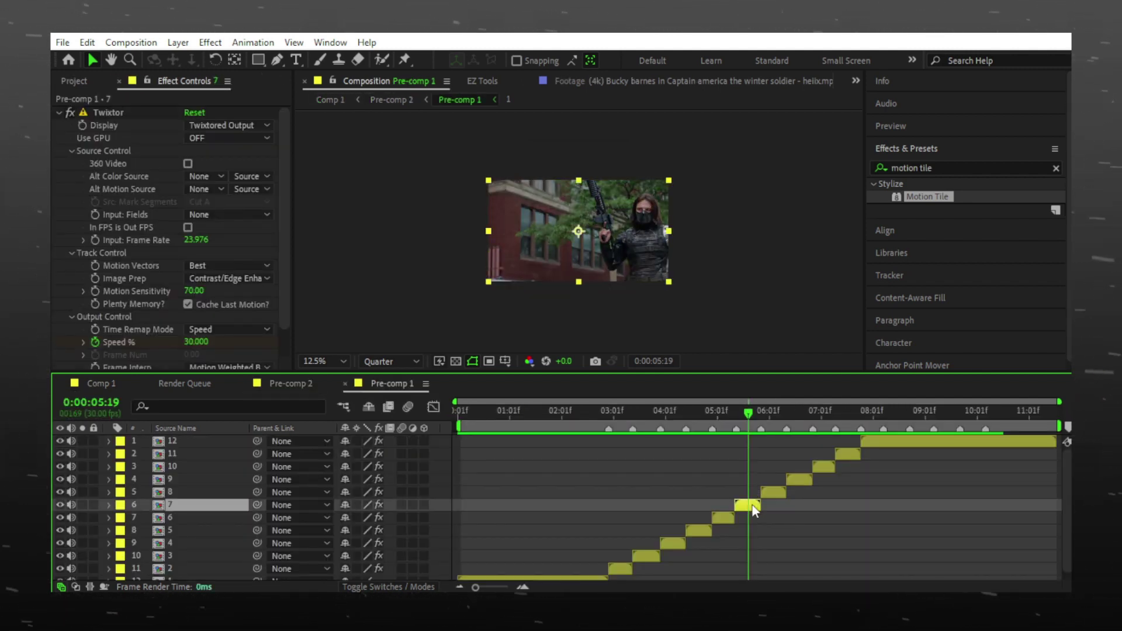
key("p")
left_click_drag(350, 520, 295, 520)
left_click_drag(752, 414, 717, 412)
left_click(723, 531)
key("p")
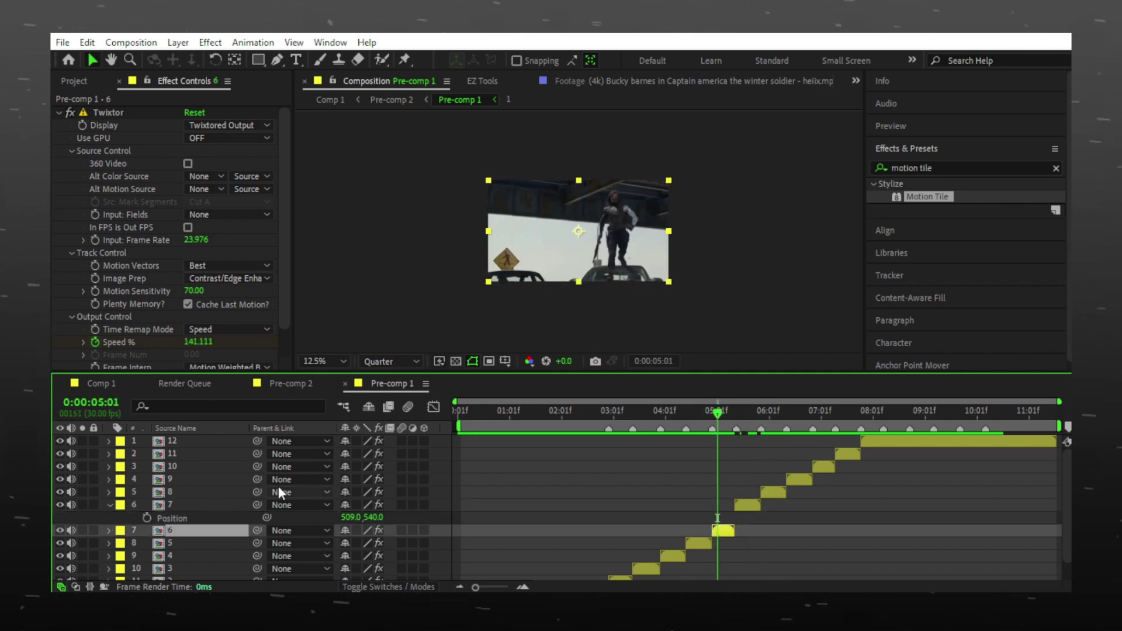
left_click_drag(349, 543, 337, 549)
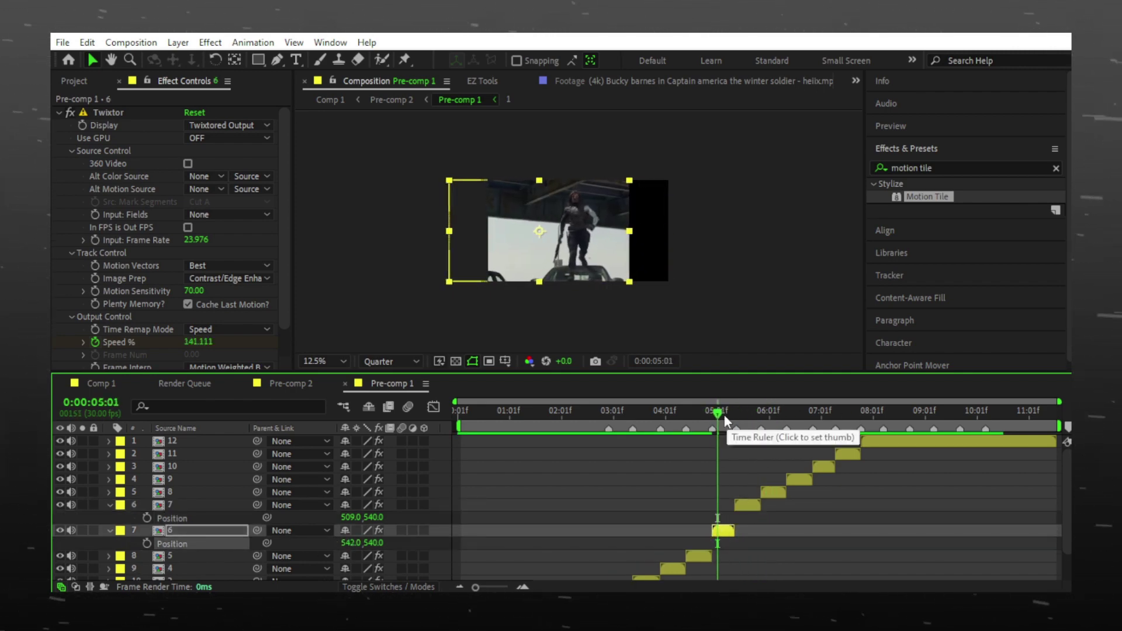
Shift clip 9 right to about X 1189 and clip 10 left
left_click_drag(718, 412, 798, 421)
left_click(800, 479)
key("p")
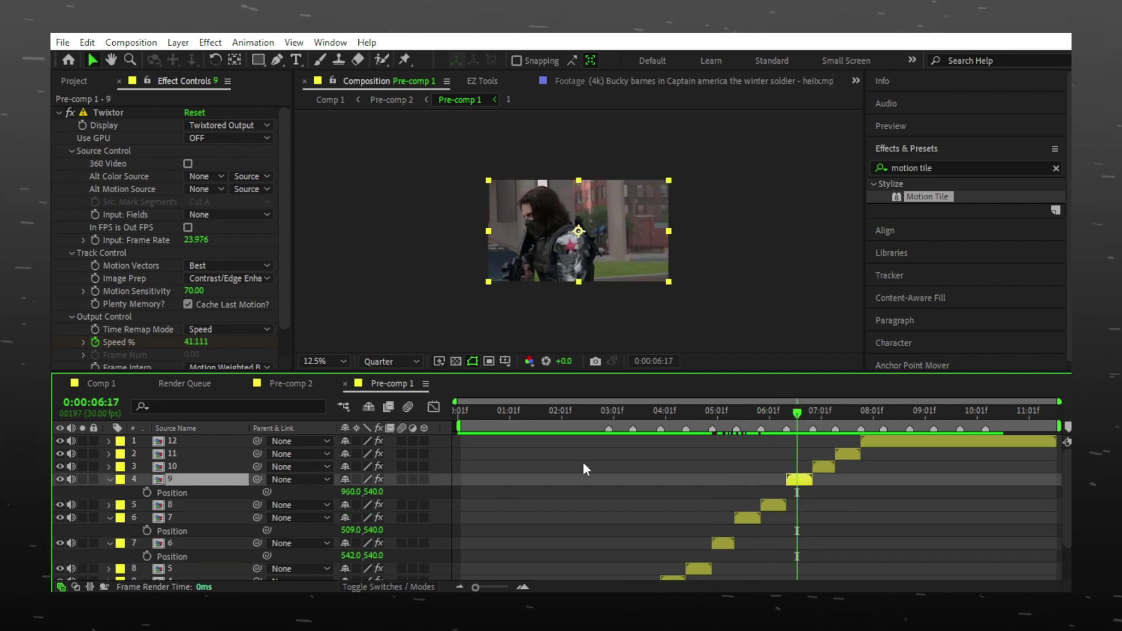
left_click_drag(350, 491, 493, 488)
left_click_drag(797, 413, 830, 413)
left_click(823, 467)
key("p")
left_click_drag(351, 479, 141, 478)
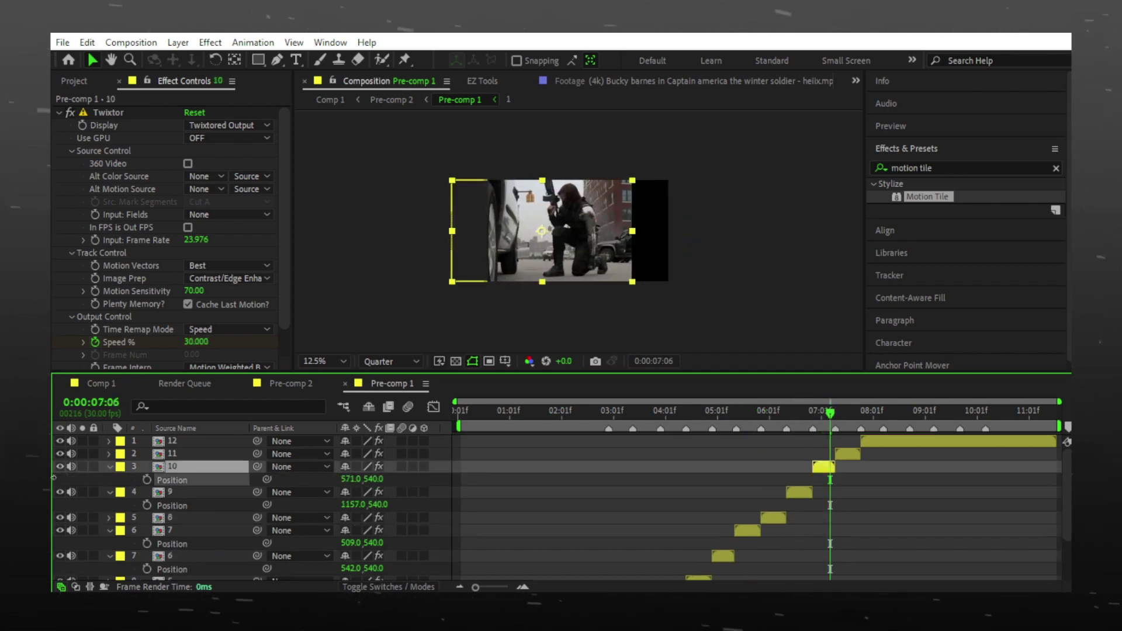
left_click_drag(829, 413, 870, 414)
Adjust clip 12's position, then return to Pre-comp 2 and zoom the viewer in
left_click(176, 440)
key("p")
left_click(149, 454)
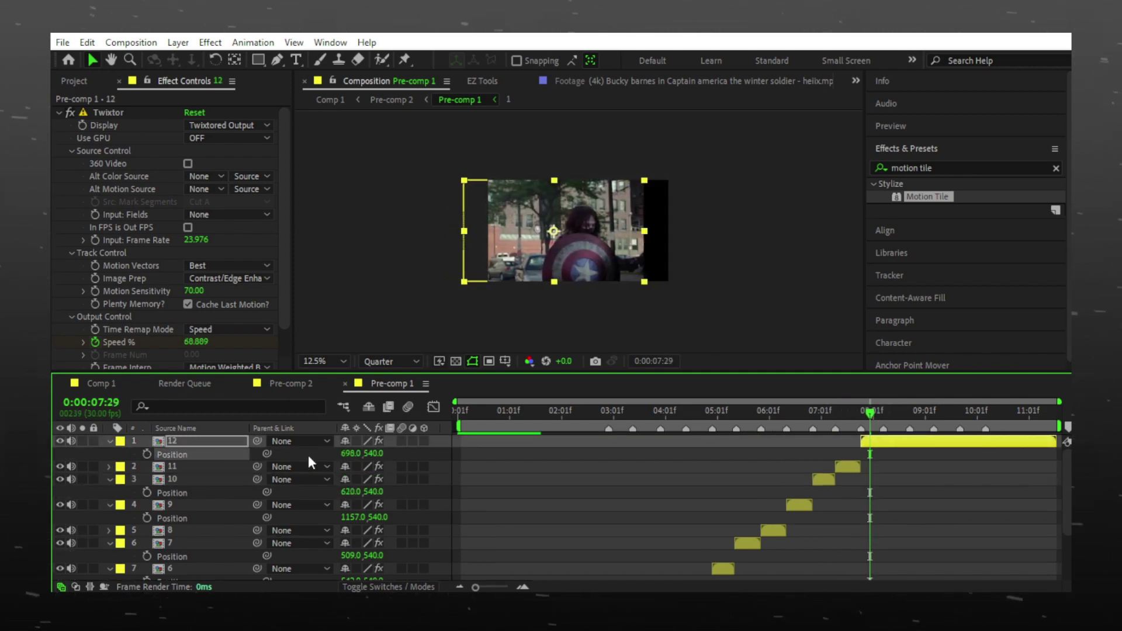
left_click(290, 383)
key("period")
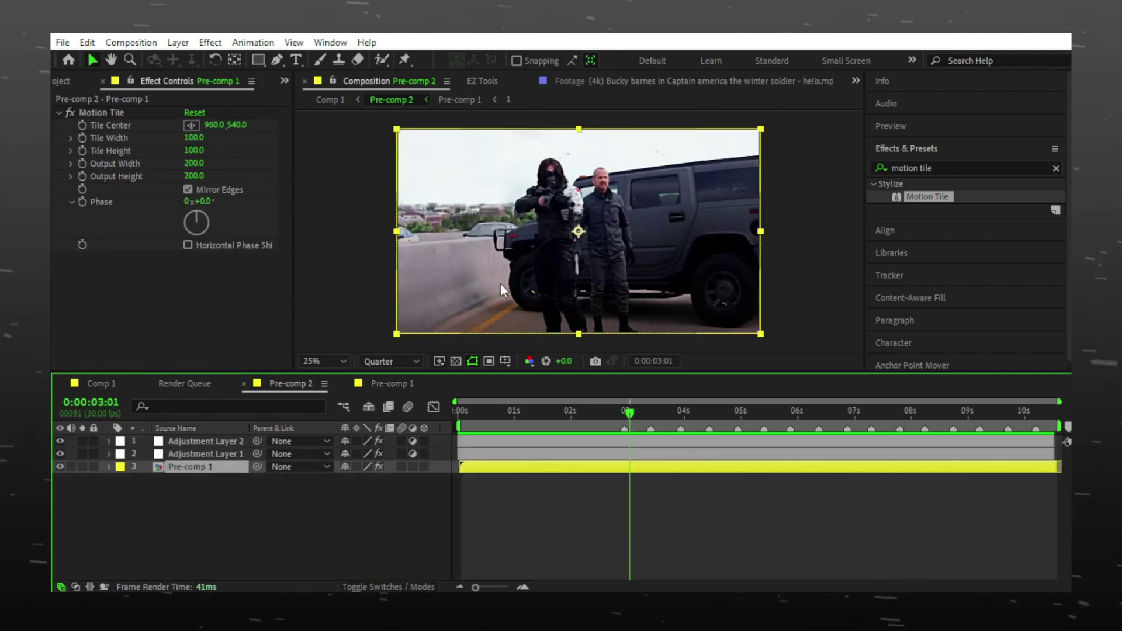
Create a text layer reading 'LOFIX18' in Pre-comp 2's frame
left_click(297, 60)
left_click(537, 292)
type("LOFIX18")
left_click(201, 466)
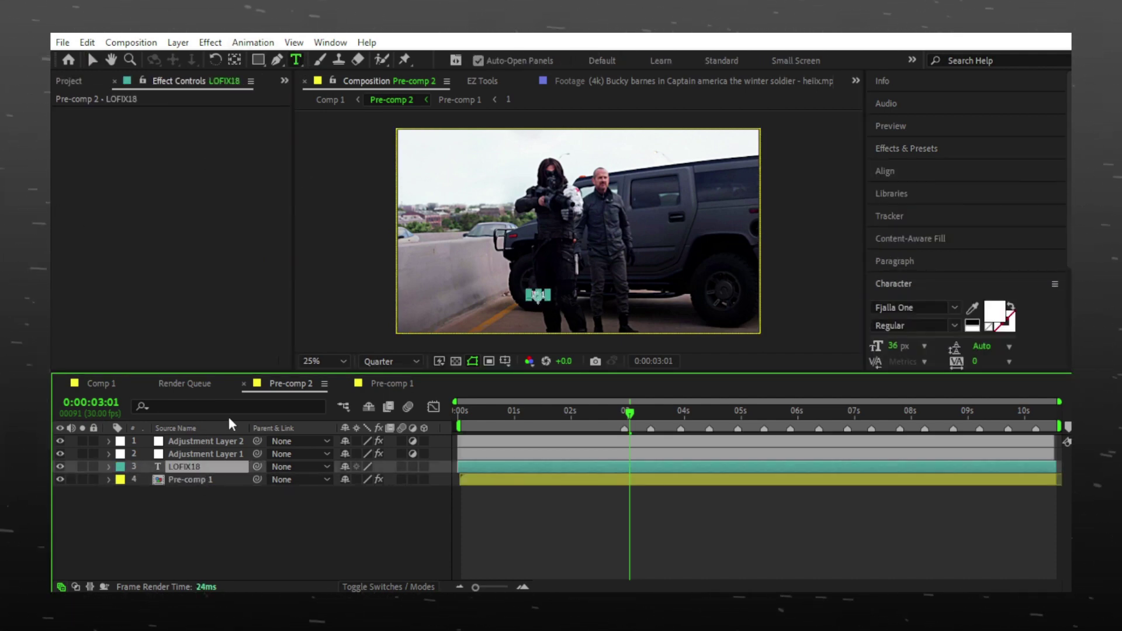
Scale the LOFIX18 text to about 296%, adjusting its anchor point and size
key("s")
left_click_drag(362, 480, 476, 479)
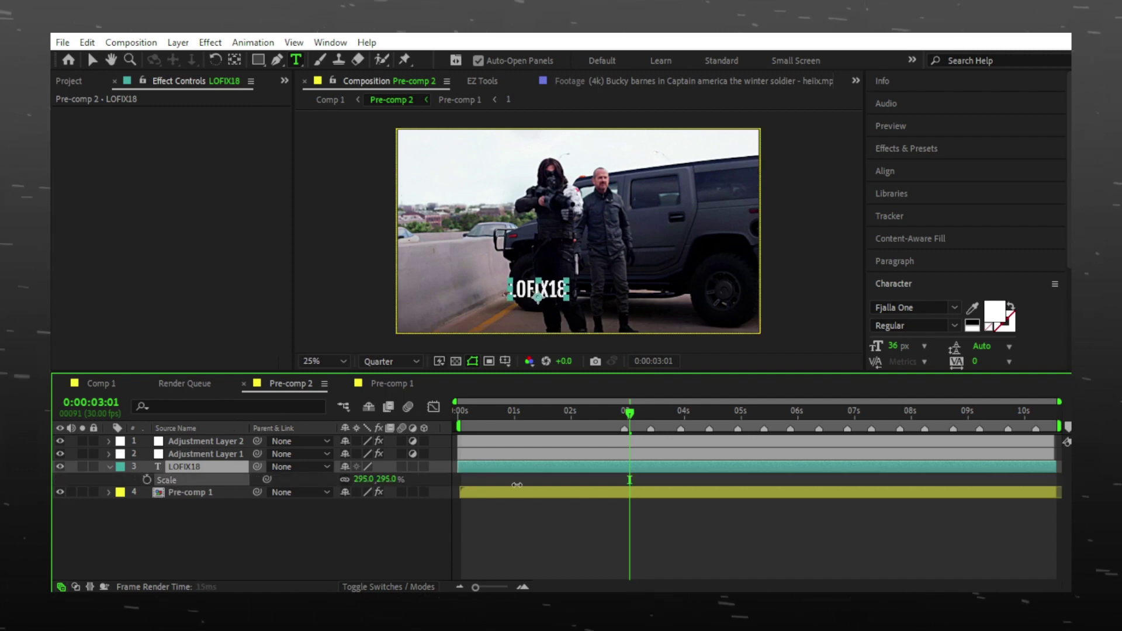
left_click(234, 60)
left_click(537, 298)
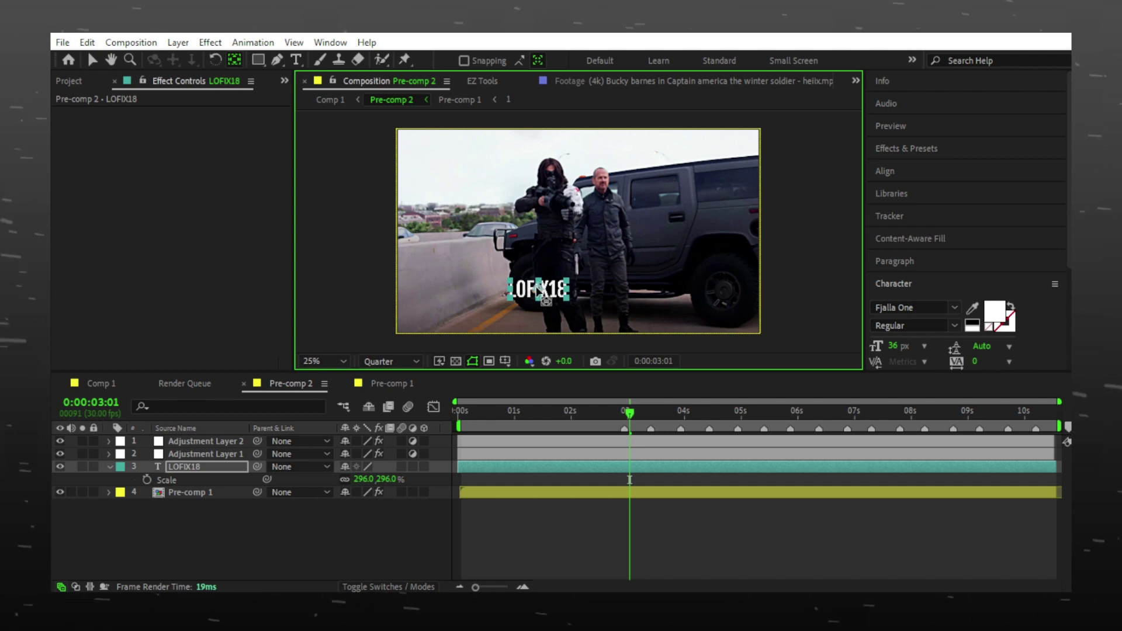
left_click(92, 60)
scroll(503, 328, "up", 2)
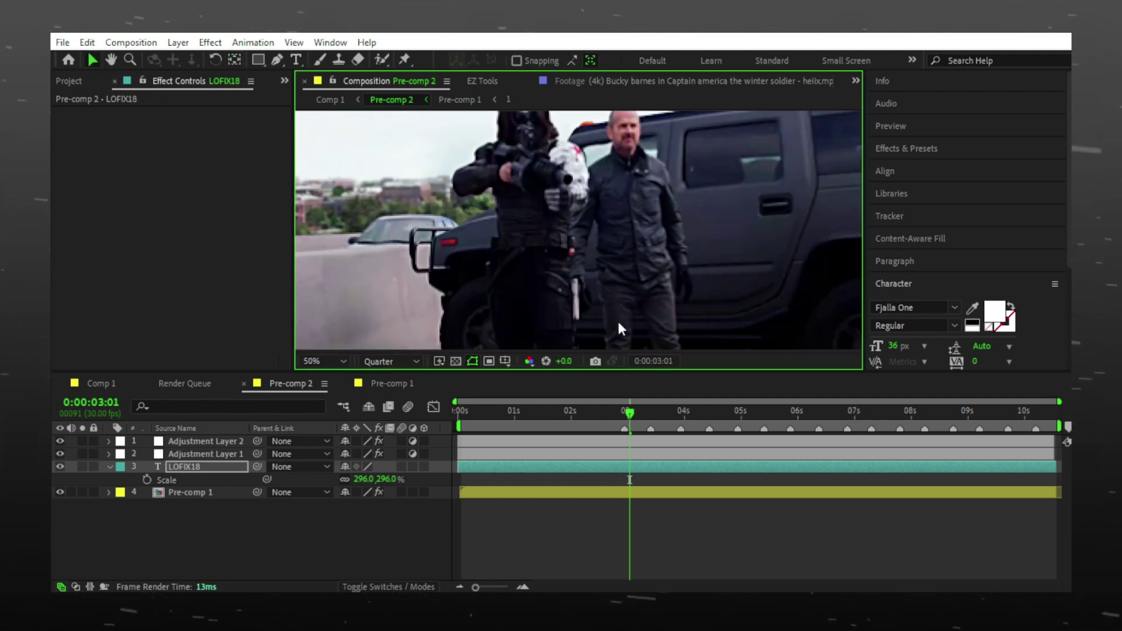
left_click_drag(629, 266, 612, 260)
Dim the LOFIX18 watermark to 43% opacity
key("t")
mouse_move(346, 479)
left_mouse_down()
mouse_move(327, 479)
mouse_move(342, 479)
left_mouse_up()
left_click(343, 510)
scroll(595, 229, "down", 2)
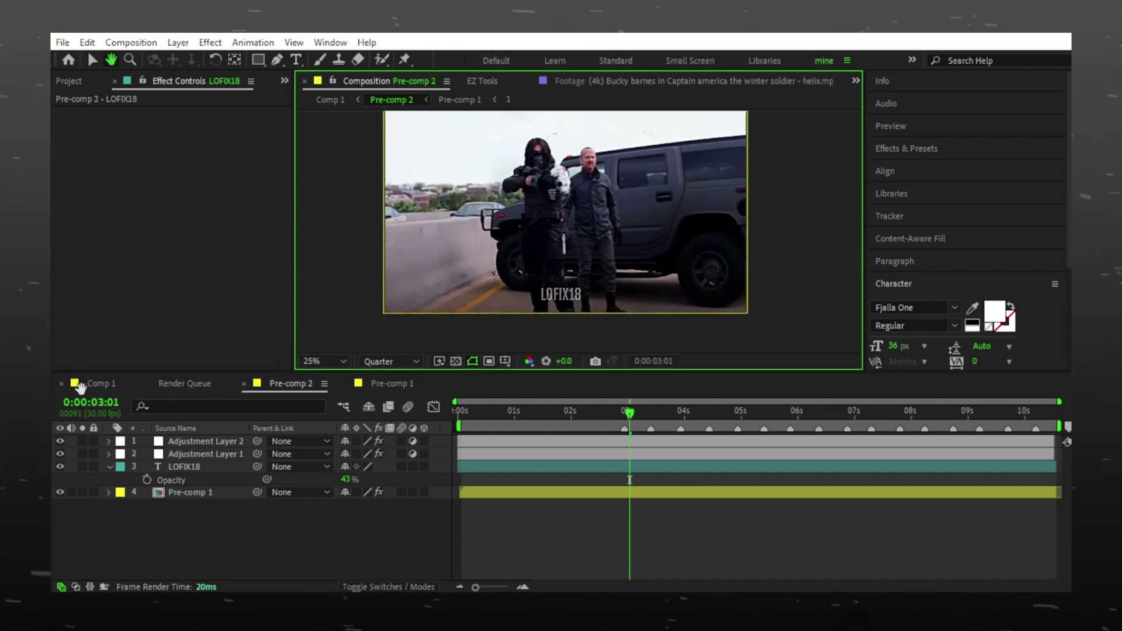
In Comp 1, scale Pre-comp 2 to 125% to fill the vertical frame
left_click(93, 383)
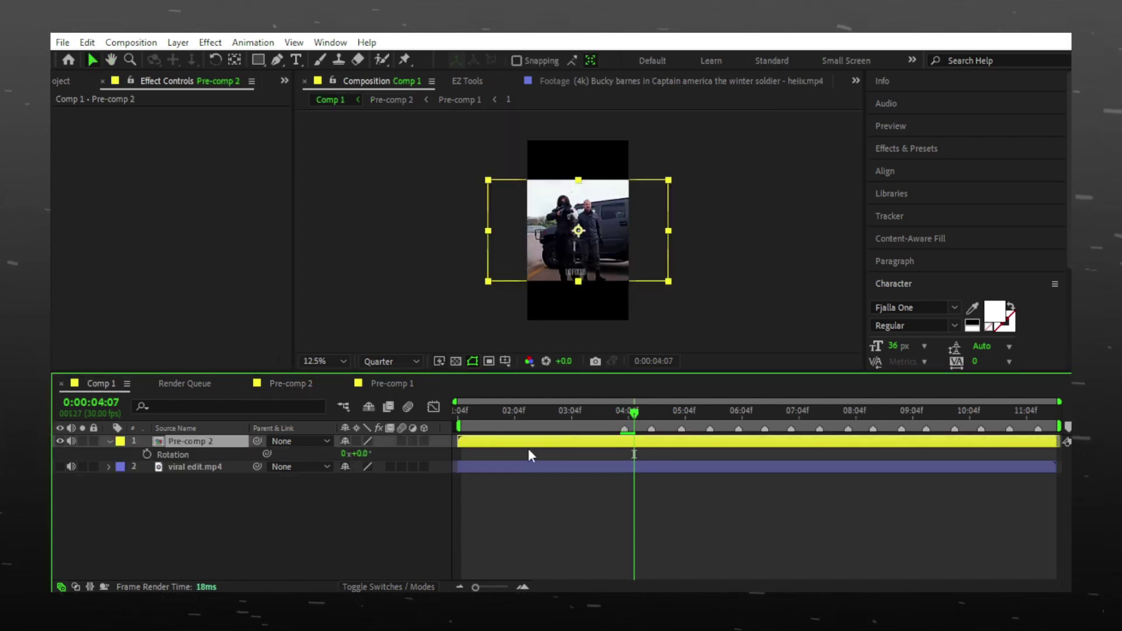
key("s")
left_click_drag(362, 454, 381, 454)
left_click(435, 485)
left_click(572, 412)
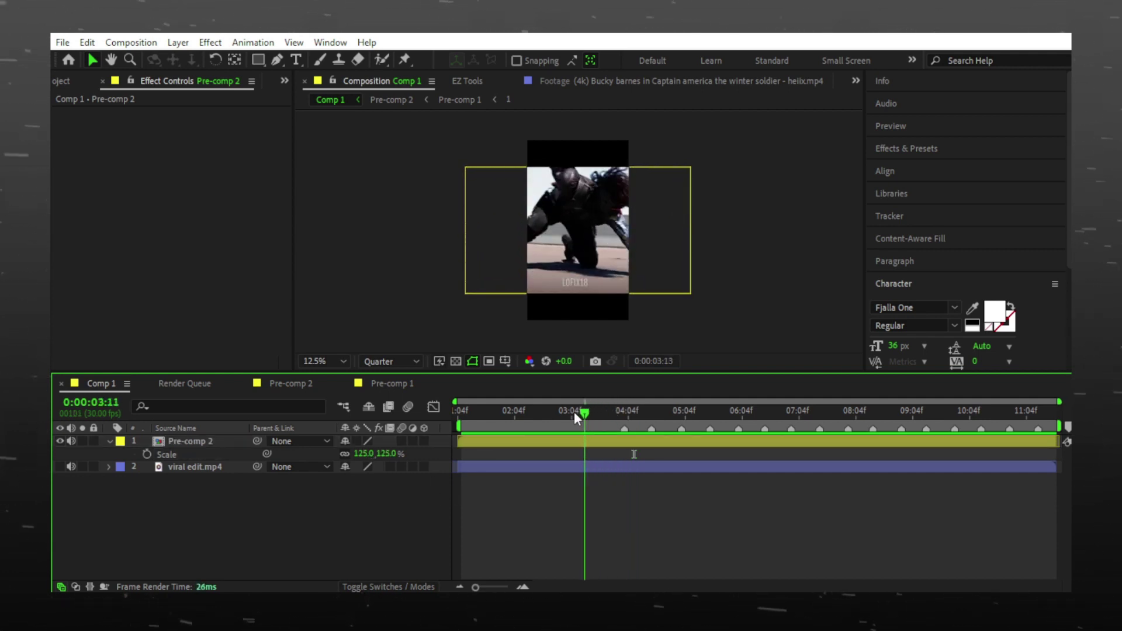
Keyframe Pre-comp 2's opacity to fade in from 0% and out to 0% by 0:00:11:19
left_click_drag(570, 416, 462, 416)
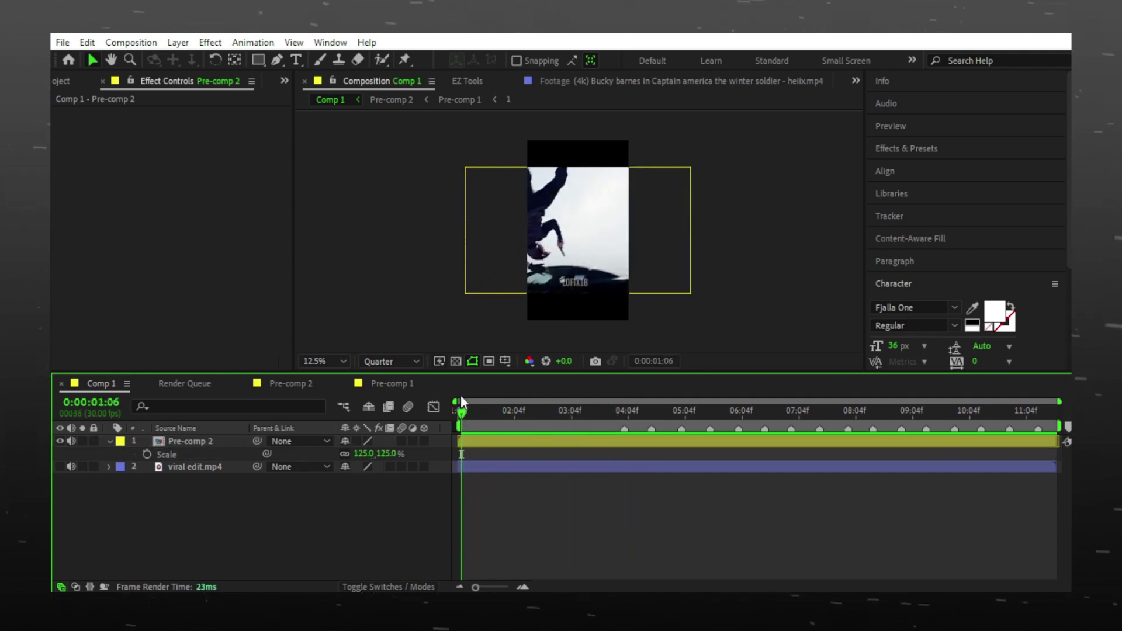
key("ctrl+a")
key("t")
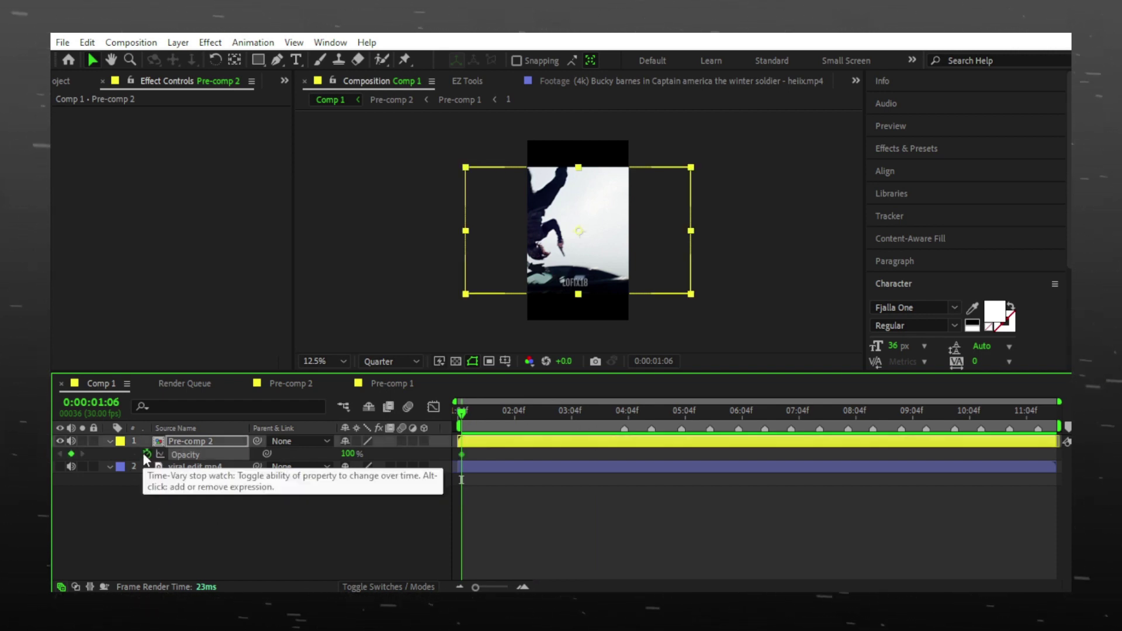
left_click_drag(461, 454, 484, 454)
left_click_drag(349, 454, 221, 455)
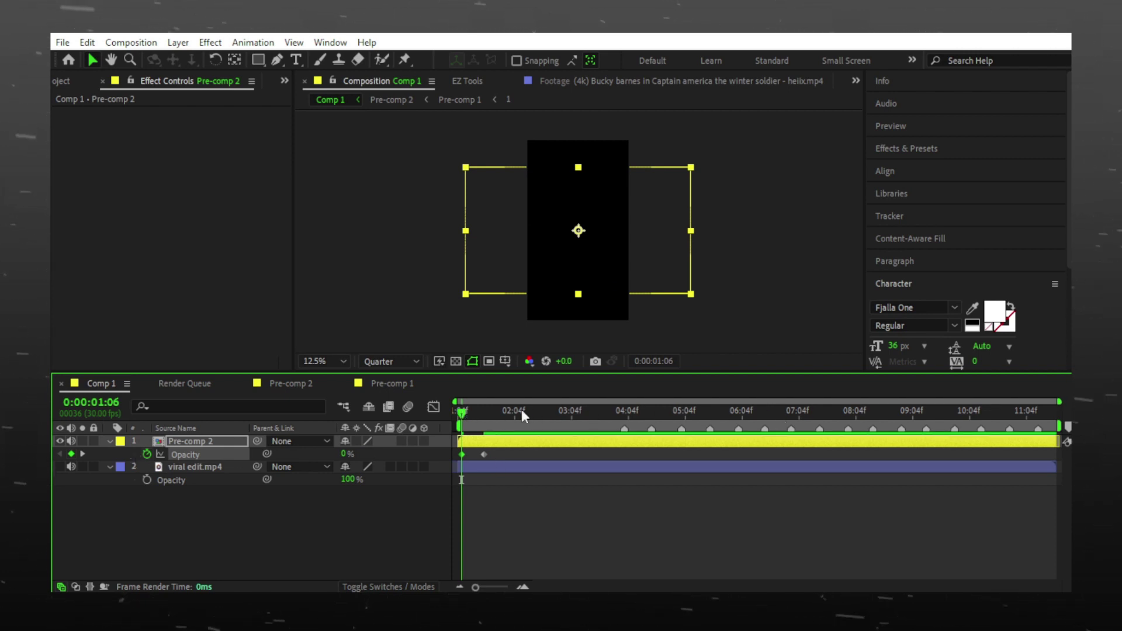
left_click_drag(508, 417, 1027, 454)
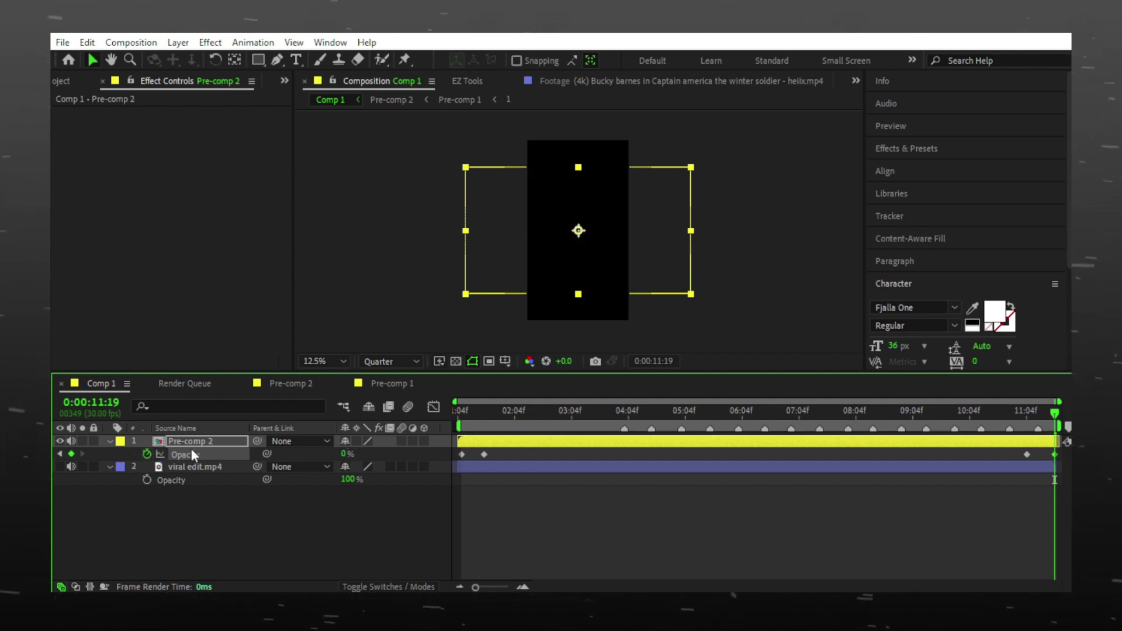
left_click_drag(459, 412, 467, 417)
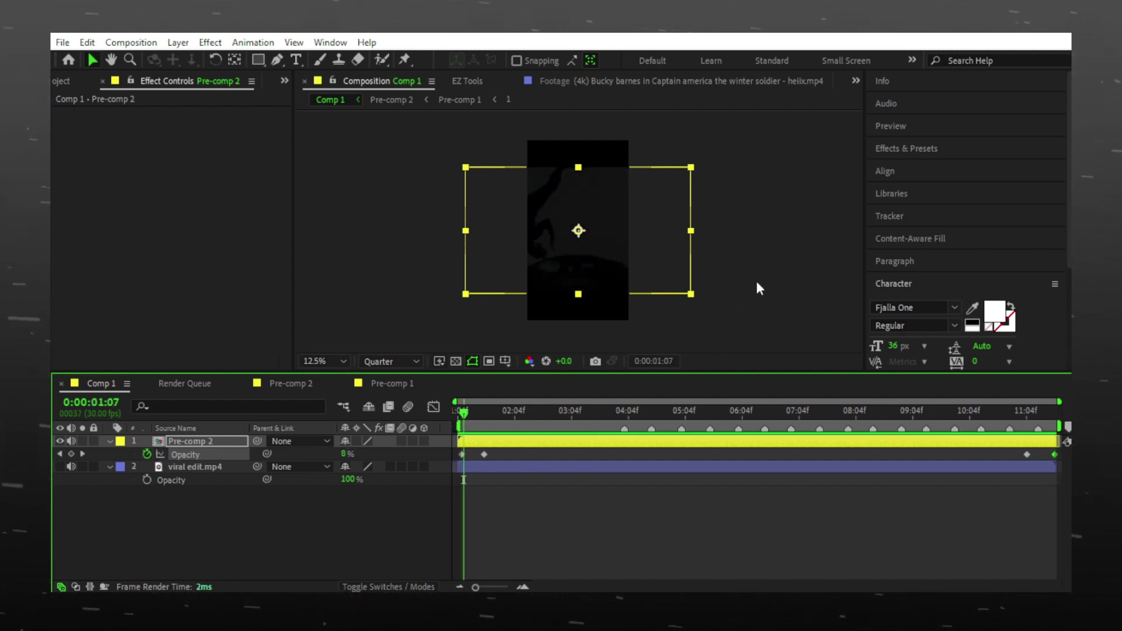
Search Effects & Presets for 'panning', apply the S_Shake float preset, and set Amplitude to 0.150
left_click(902, 150)
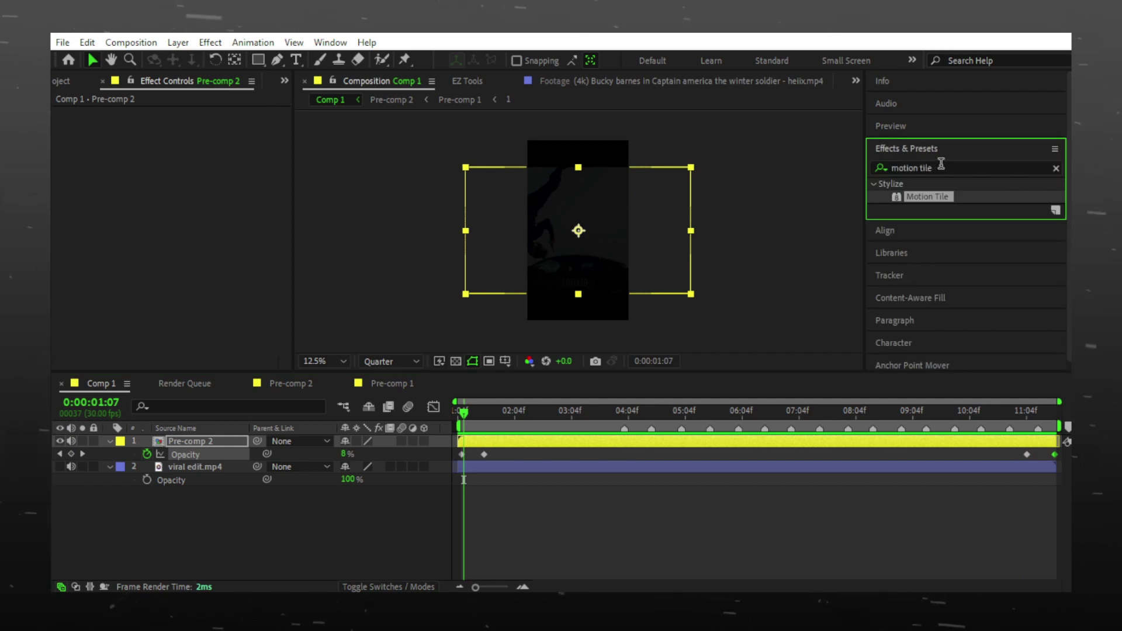
left_click(935, 167)
type("pann")
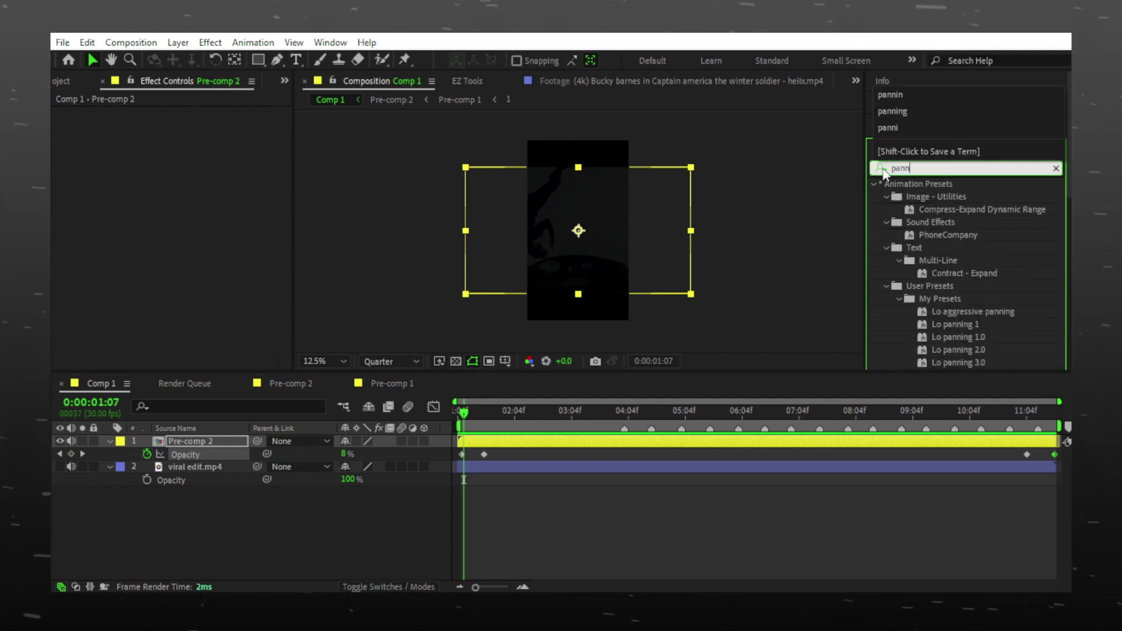
type("ing")
key("Return")
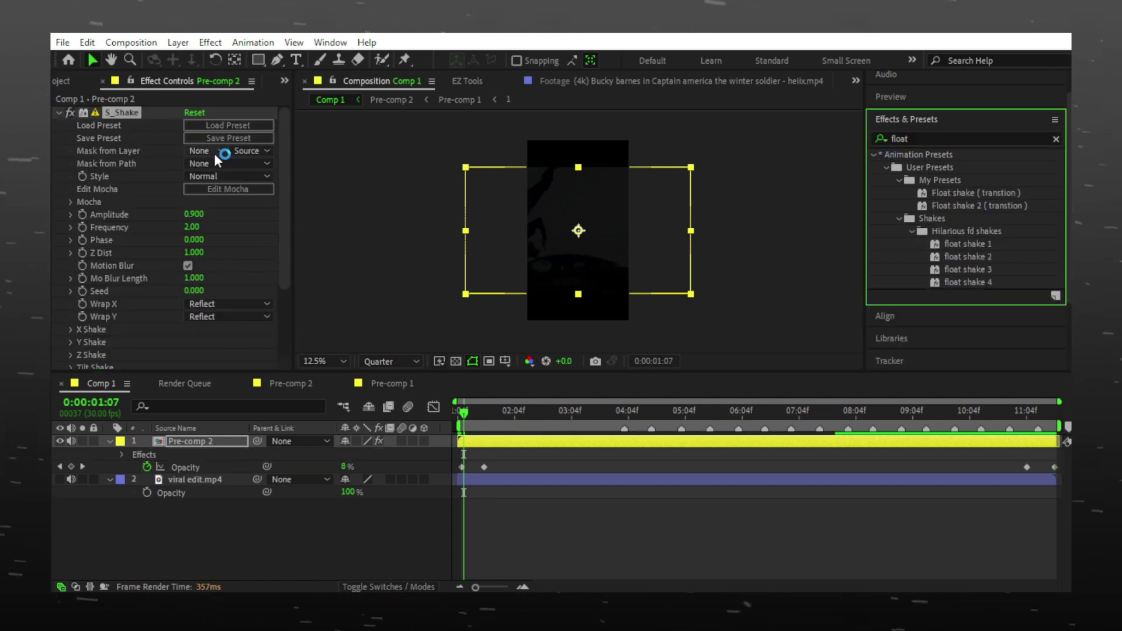
left_click_drag(188, 215, 172, 218)
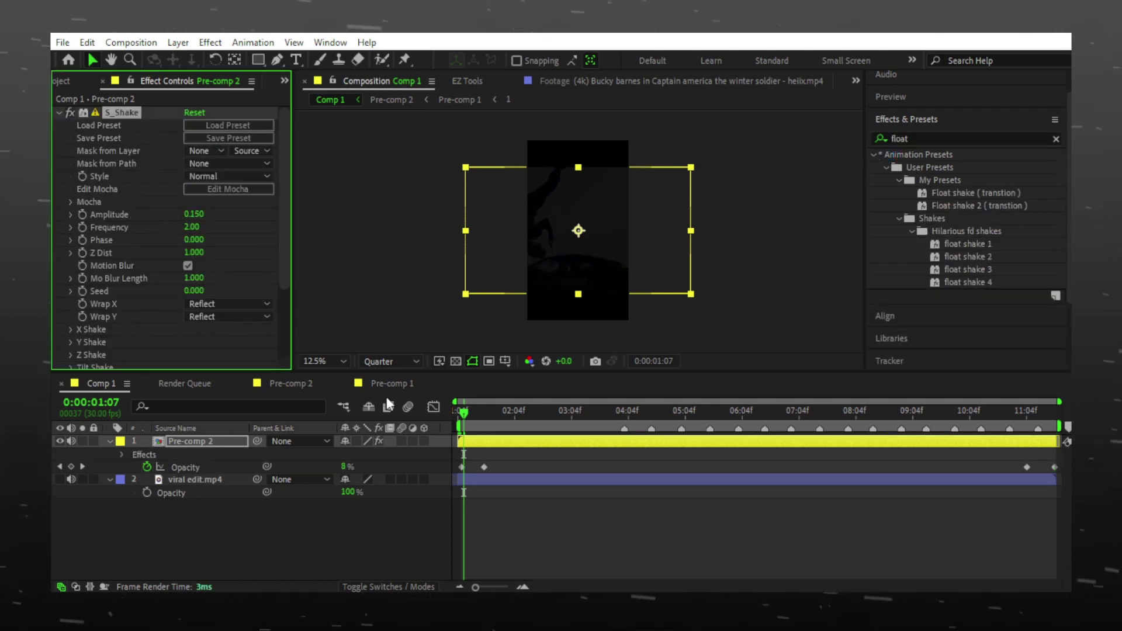
left_click(512, 514)
key("Page_Up")
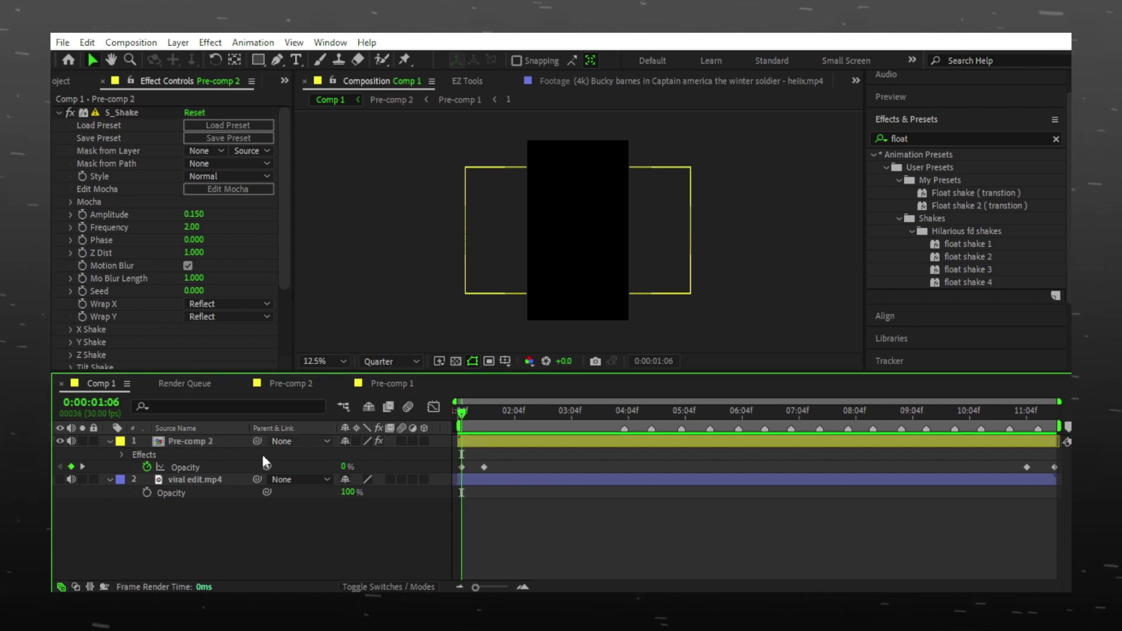
left_click(108, 441)
left_click(107, 453)
Pre-compose both Comp 1 layers into Pre-comp 3, then bring up File > Export
left_click_drag(140, 500, 218, 447)
right_click(219, 444)
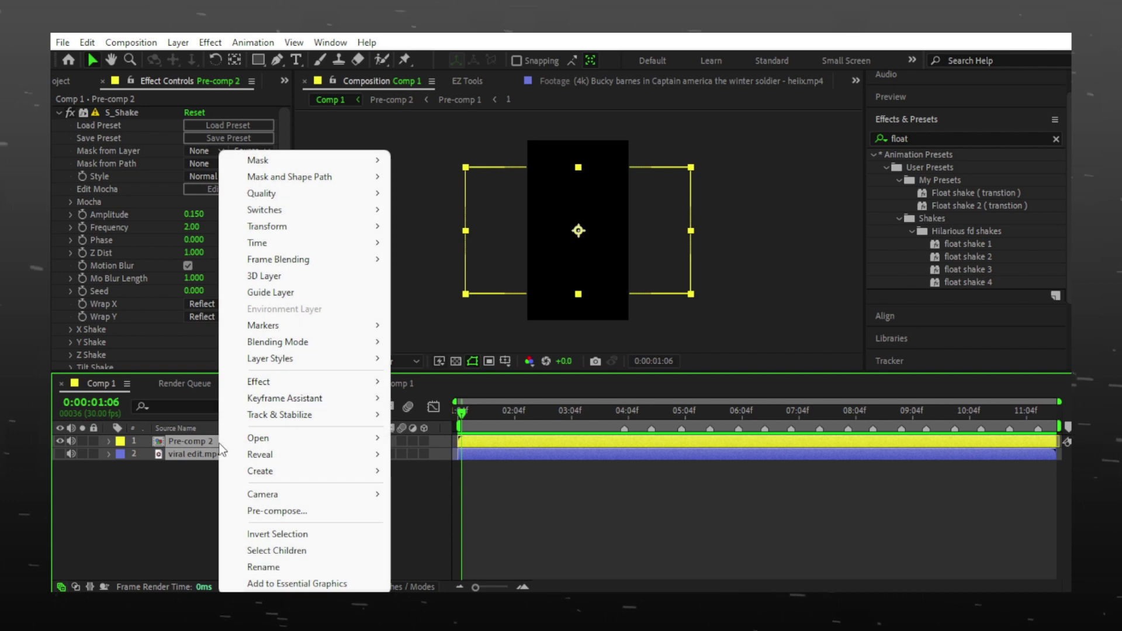
left_click(284, 512)
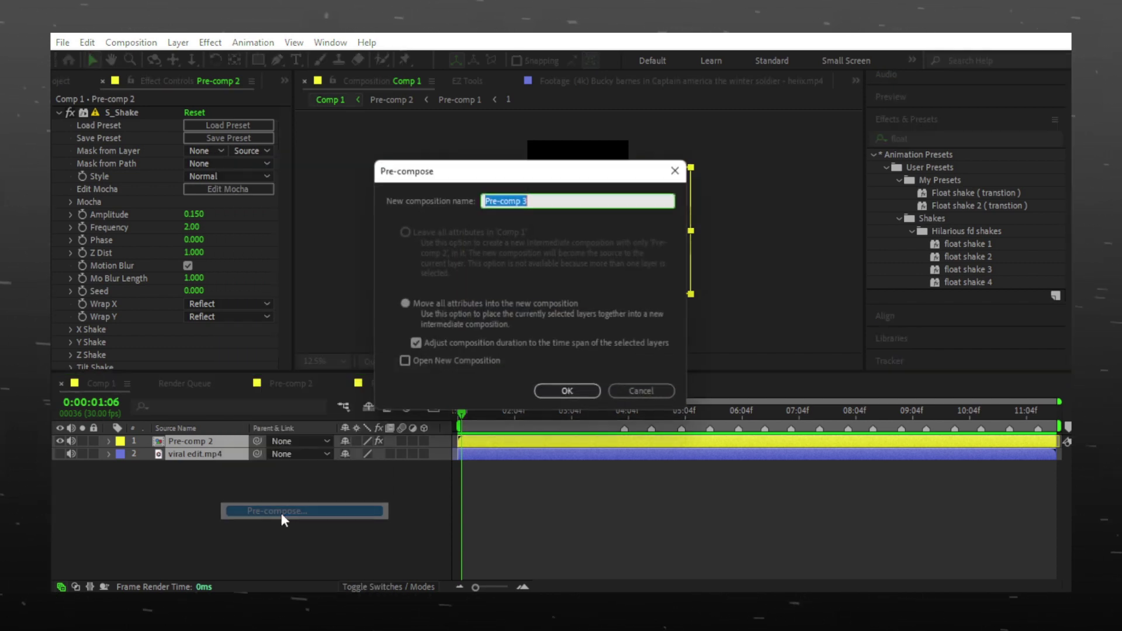
left_click(568, 393)
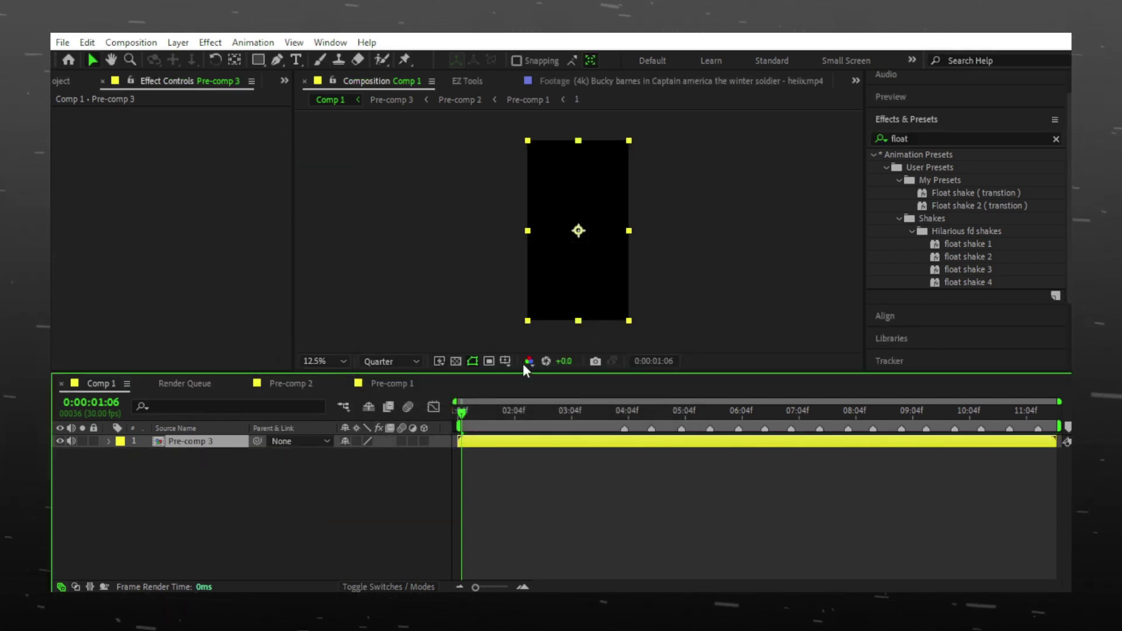
left_click(421, 270)
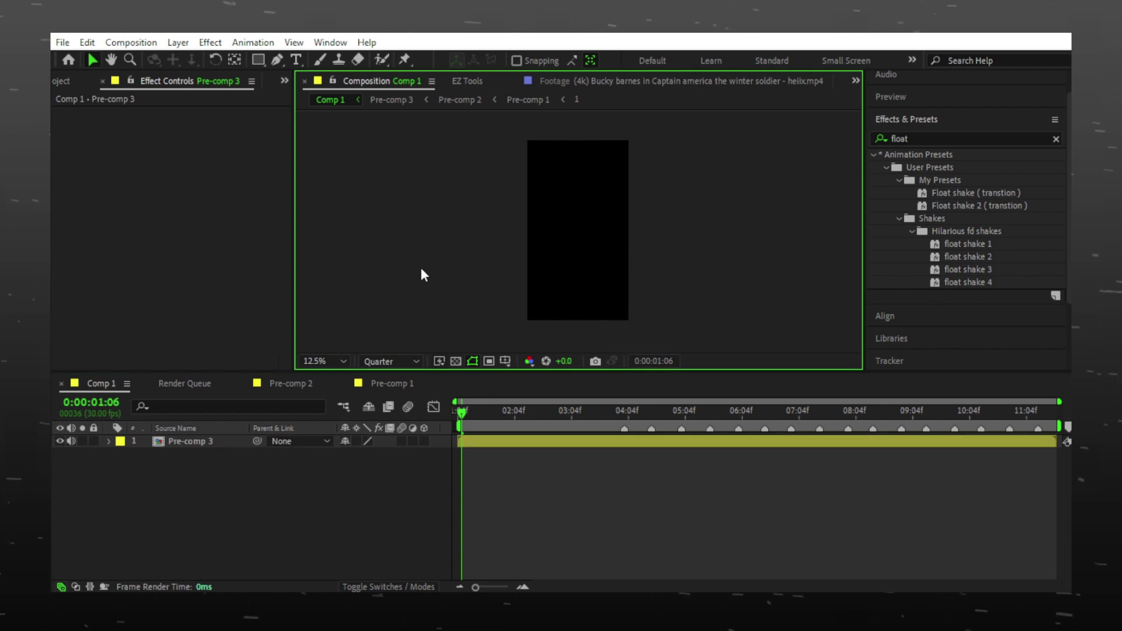
left_click(64, 44)
mouse_move(117, 242)
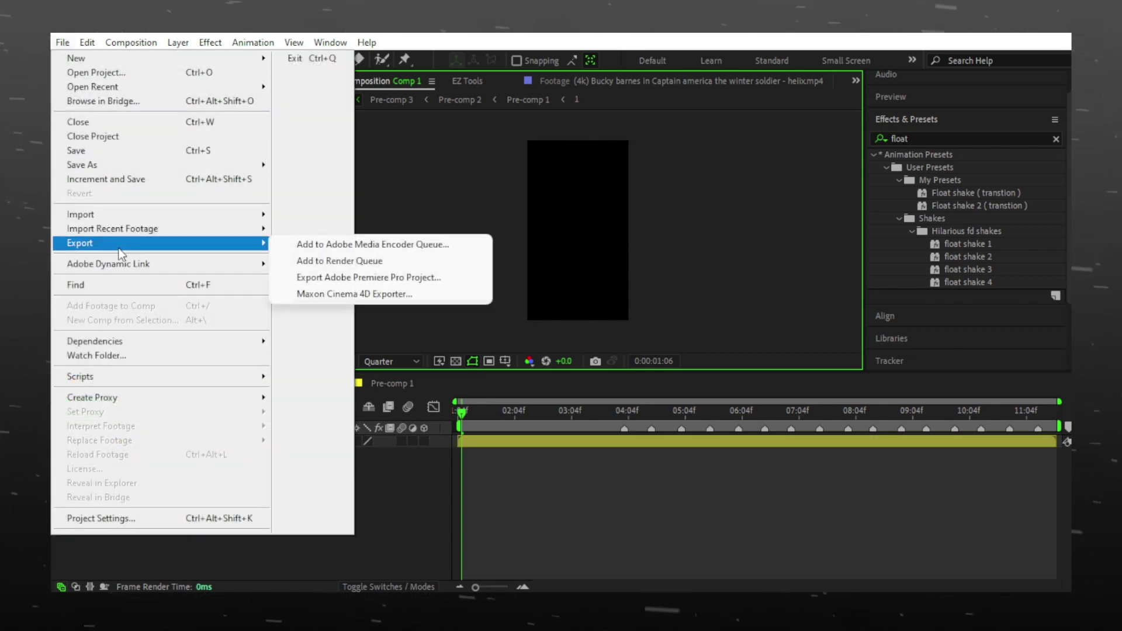
Queue Comp 1 in Media Encoder and start rendering Comp 1.mp4 as 1080x1920 H.264
left_click(332, 245)
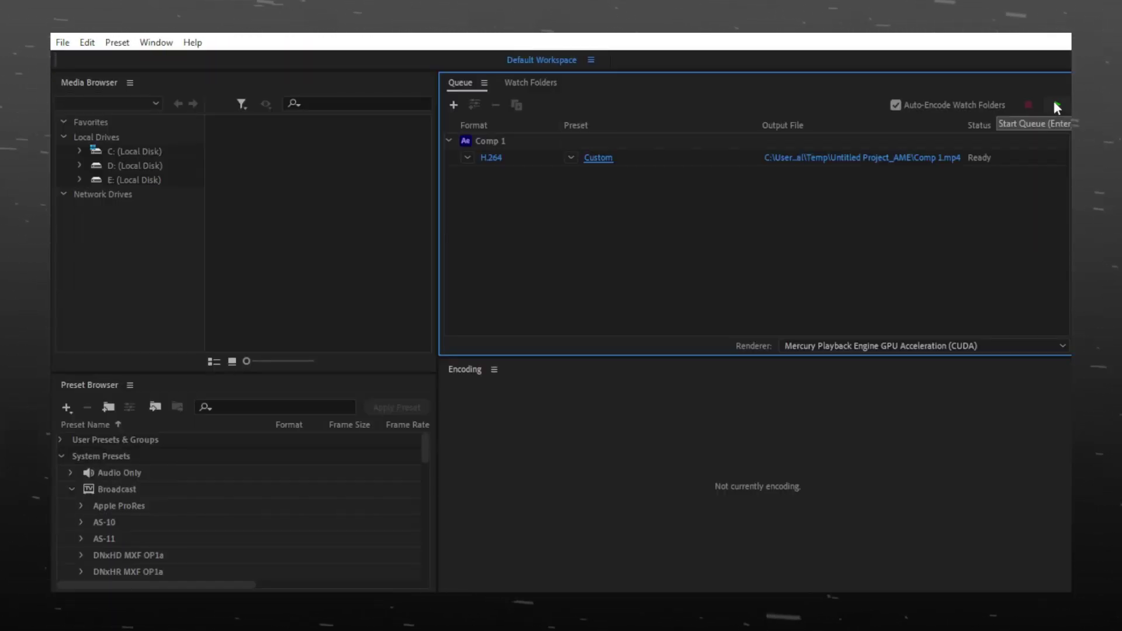
left_click(1057, 105)
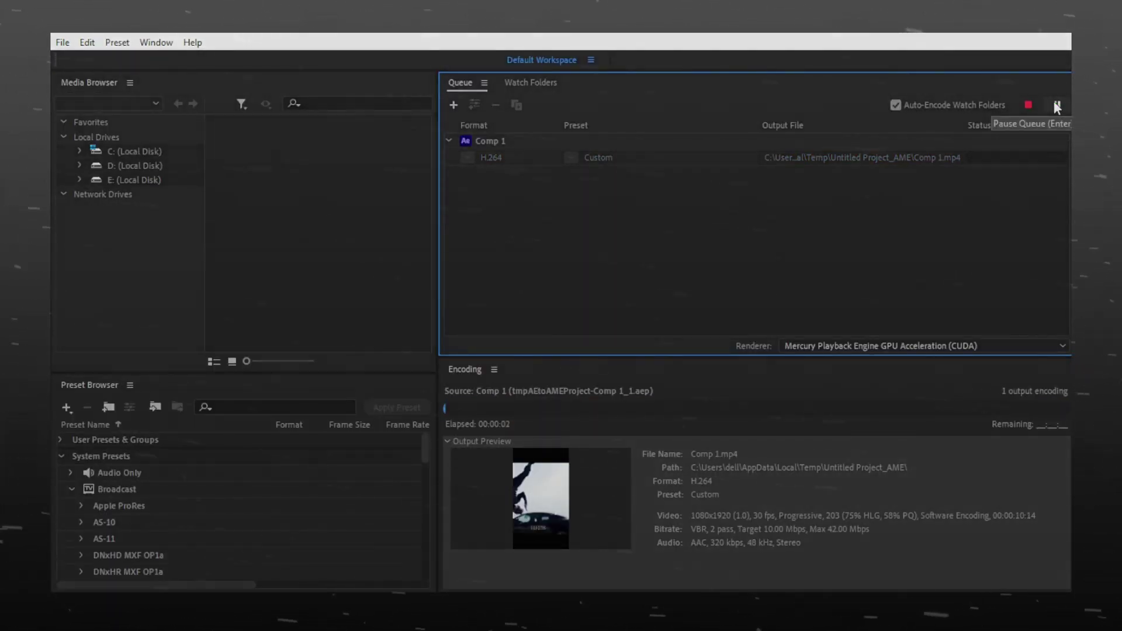